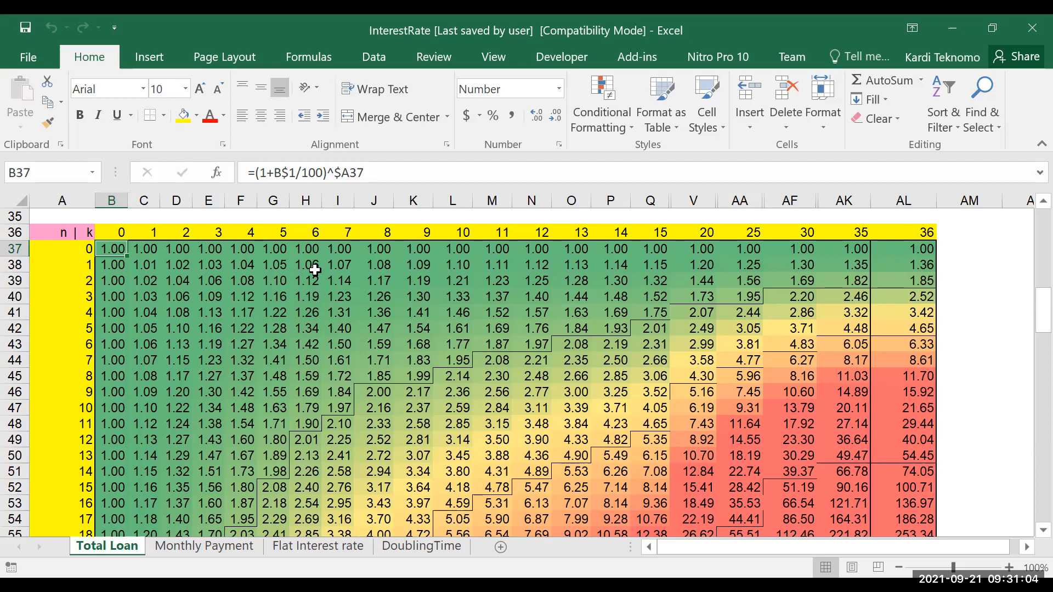
Examine the growth factors by rate k and period n in the color-graded table from row 36 to row 67 on the Total Loan sheet.
click(463, 248)
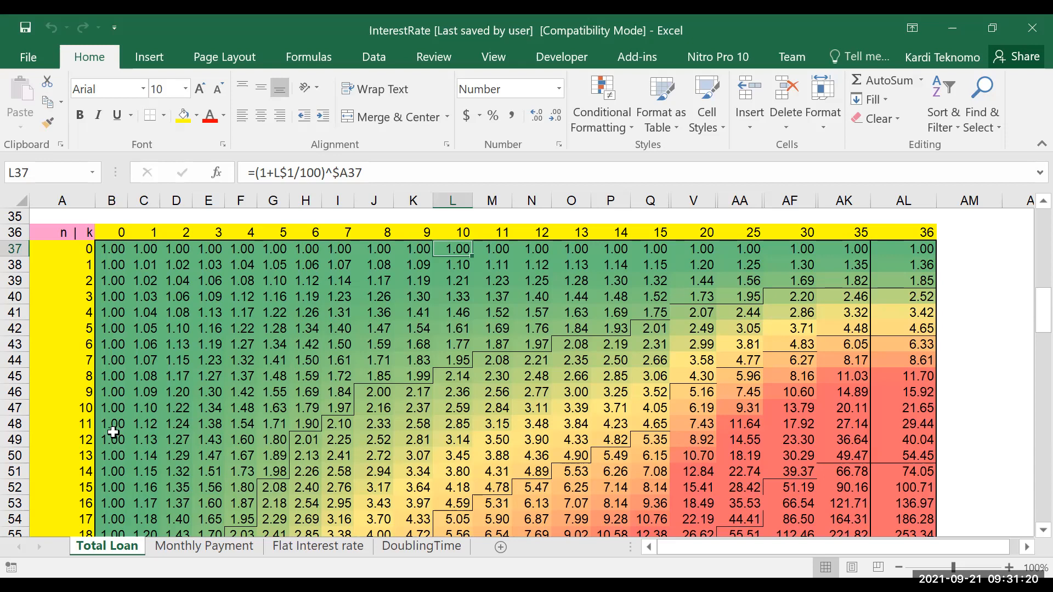
click(112, 409)
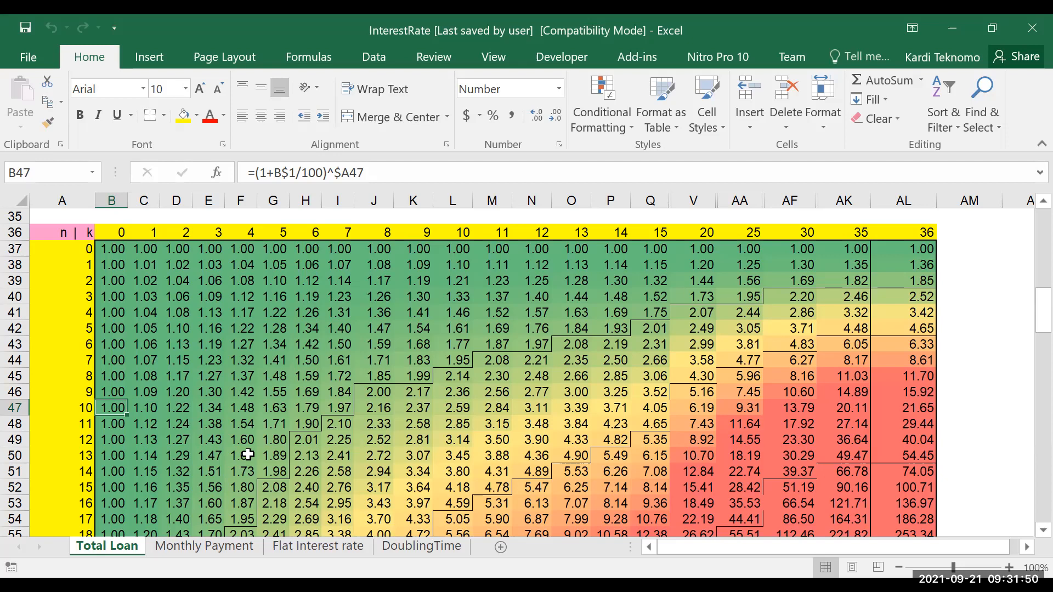
click(113, 256)
click(114, 440)
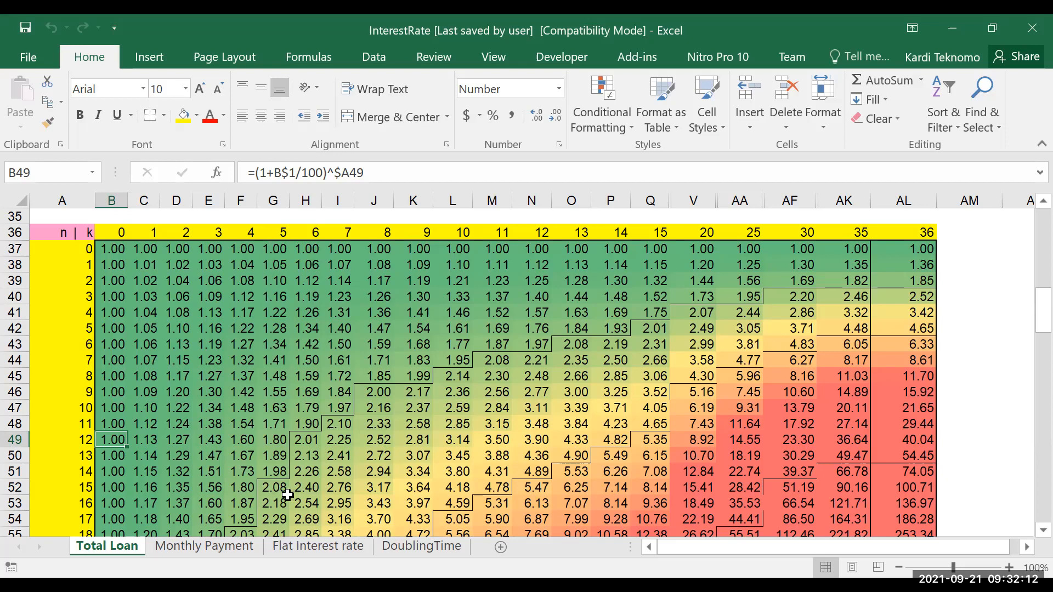
scroll(291, 495, down, 1)
scroll(286, 496, down, 5)
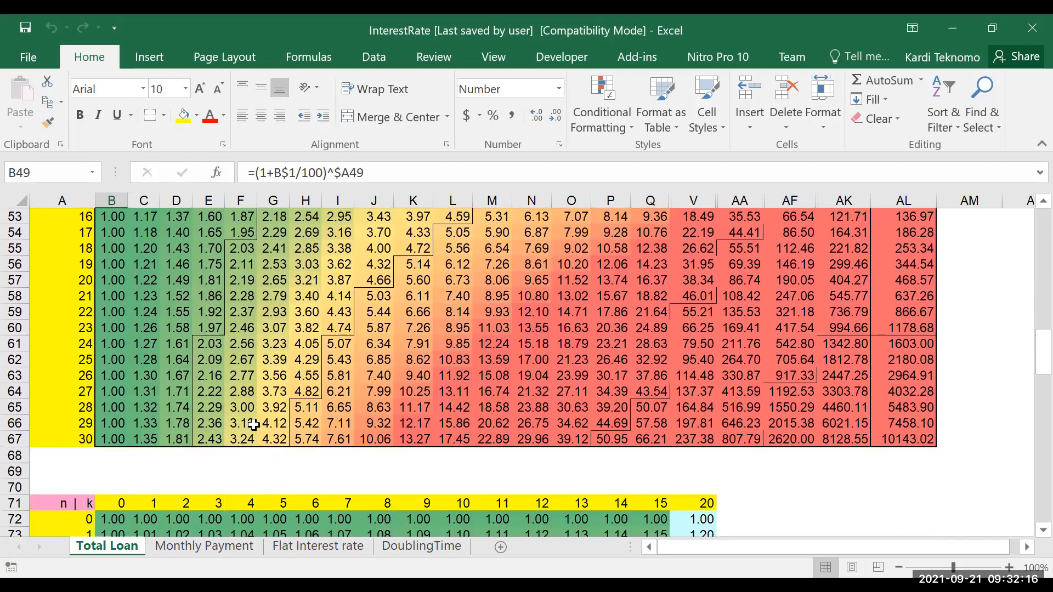
scroll(254, 427, up, 7)
scroll(236, 364, down, 1)
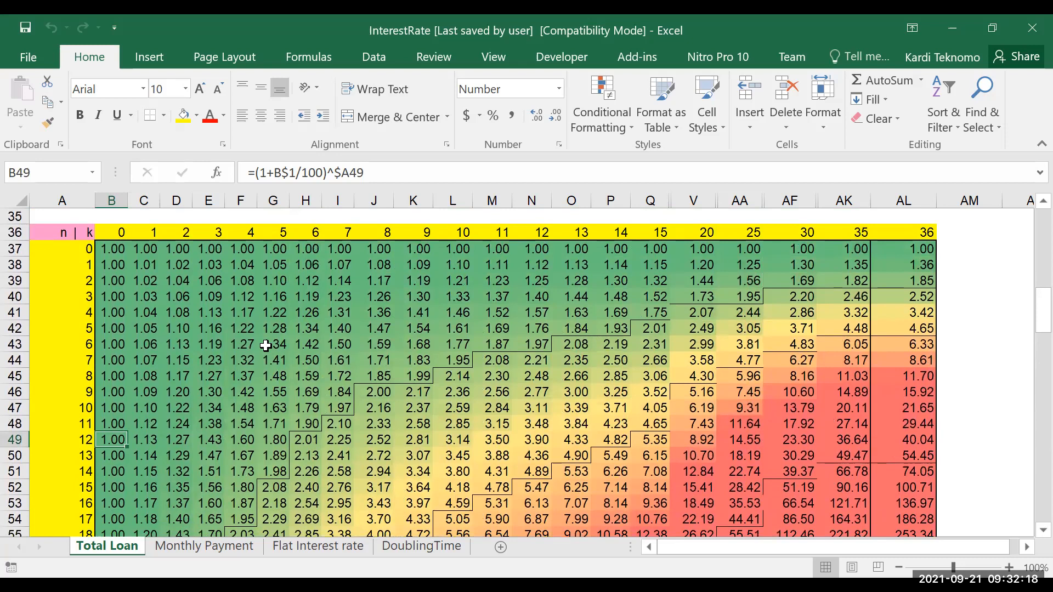
scroll(271, 456, down, 4)
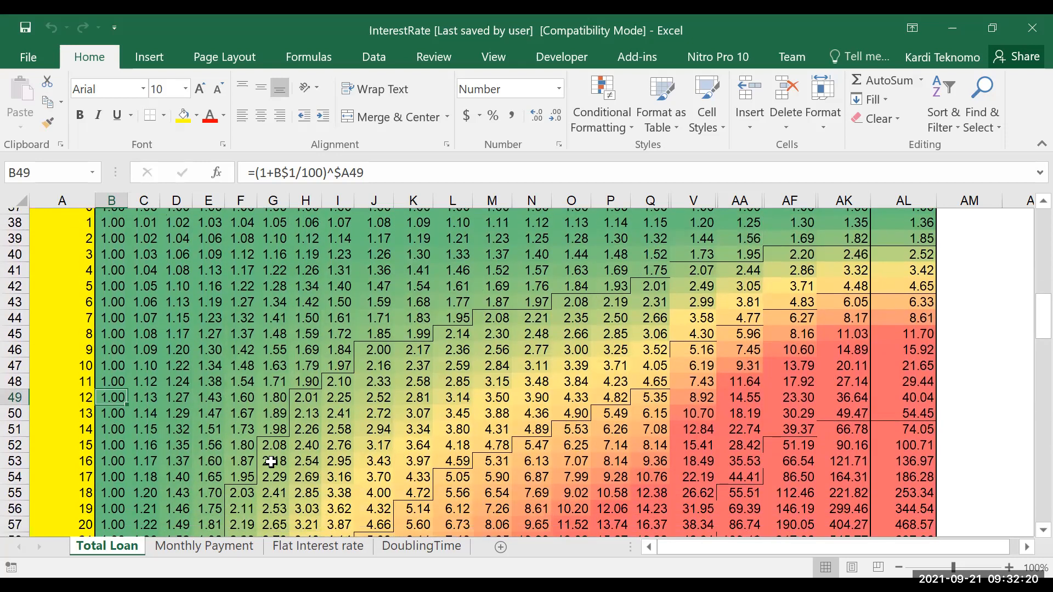
scroll(271, 461, down, 1)
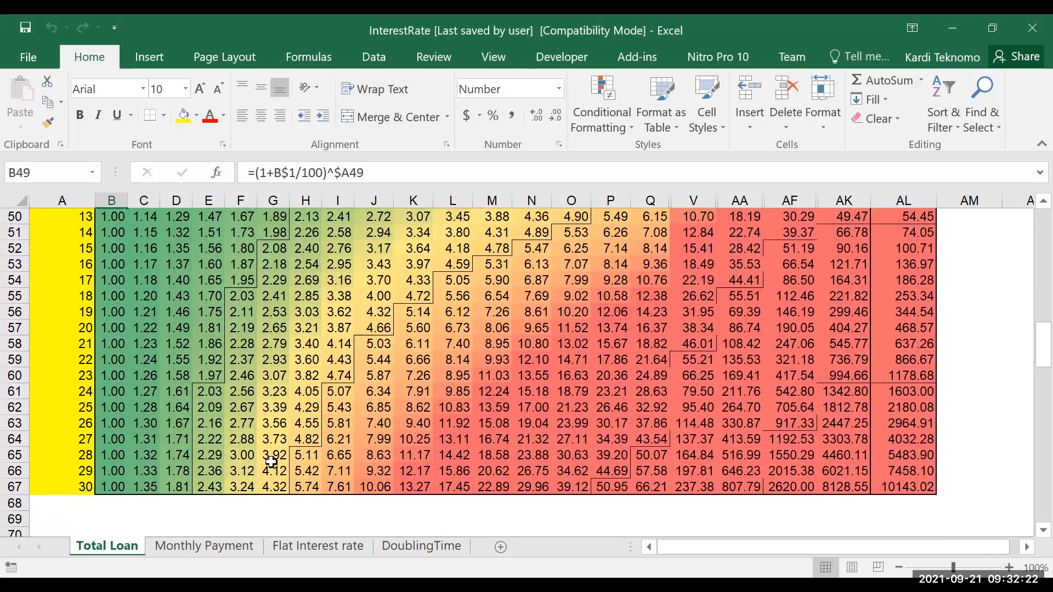
click(279, 486)
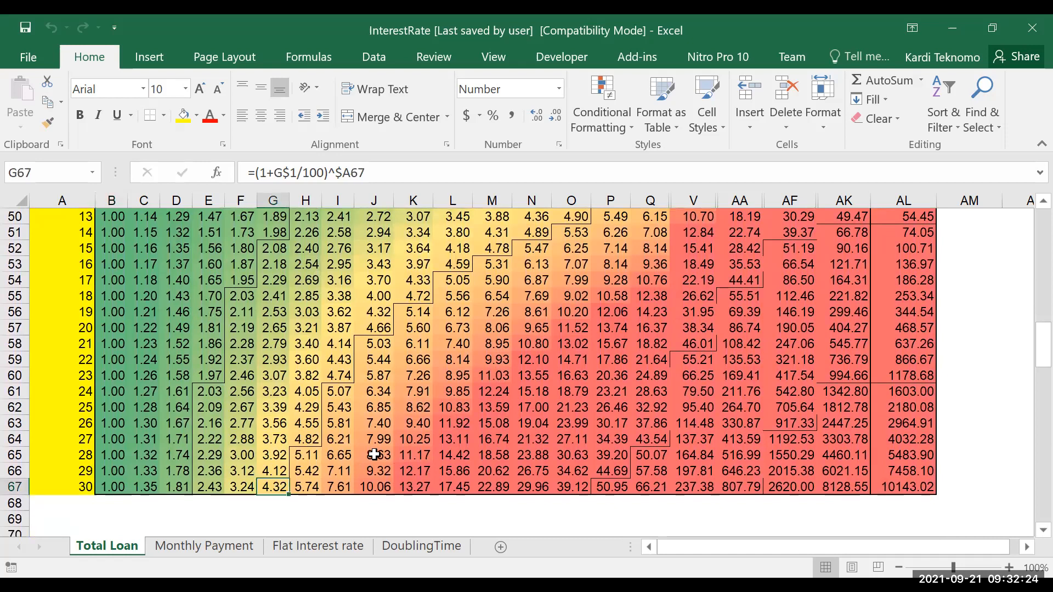
scroll(374, 454, up, 4)
scroll(374, 454, up, 3)
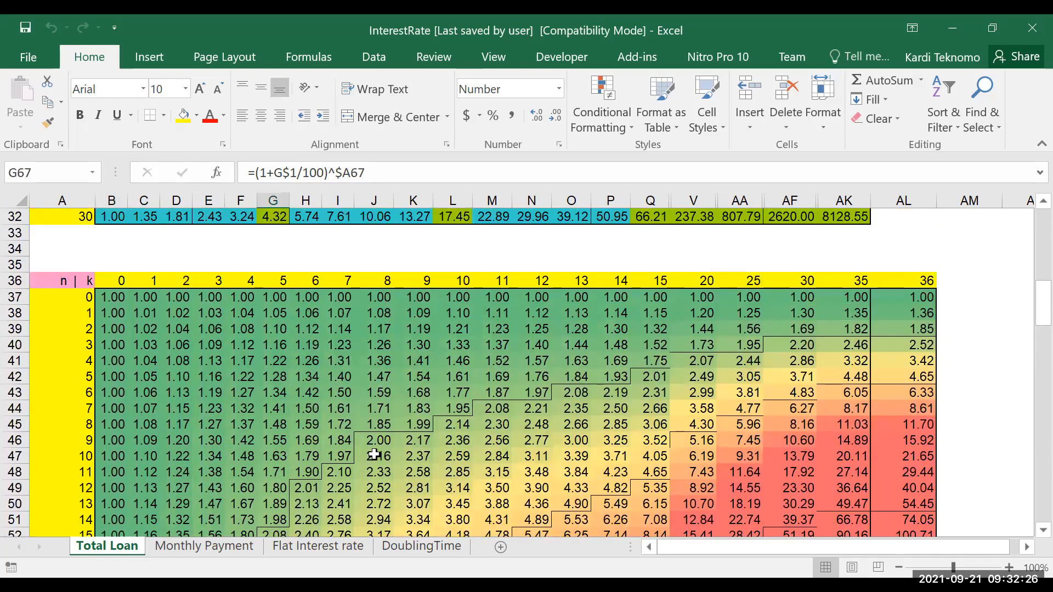
scroll(374, 454, down, 2)
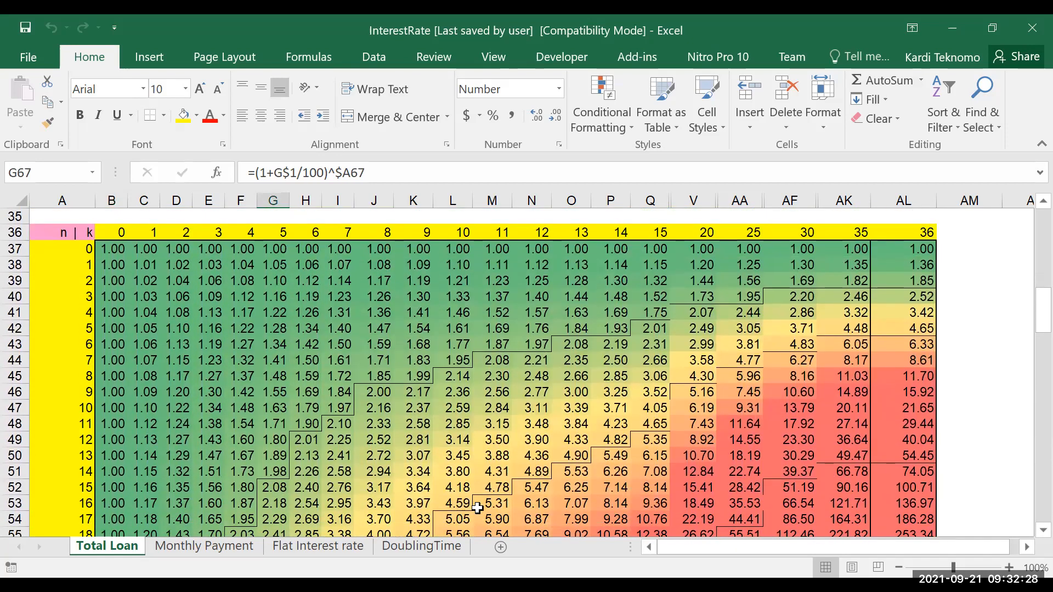
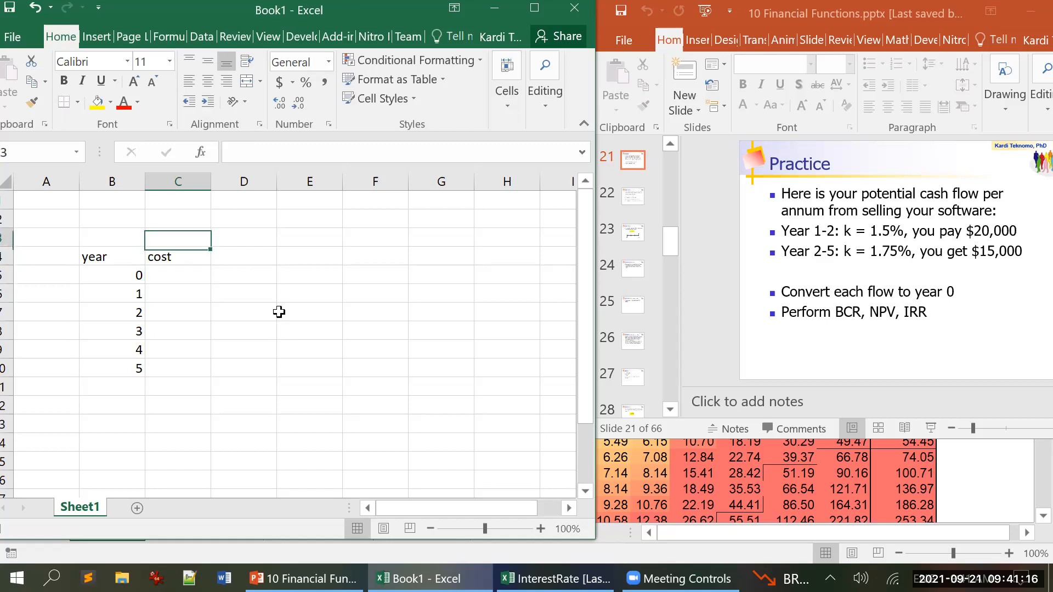
Add the header "income" in cell D4, beside the cost header.
key(Right)
text(income)
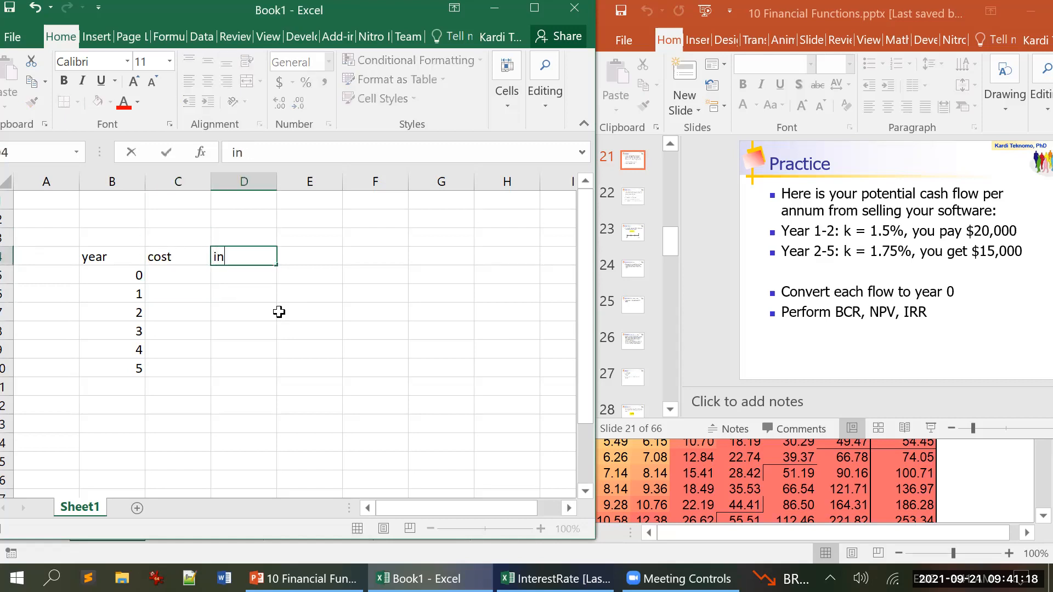
key(Return)
Enter a cost of 20000 for year 1 in cell C6.
key(Left)
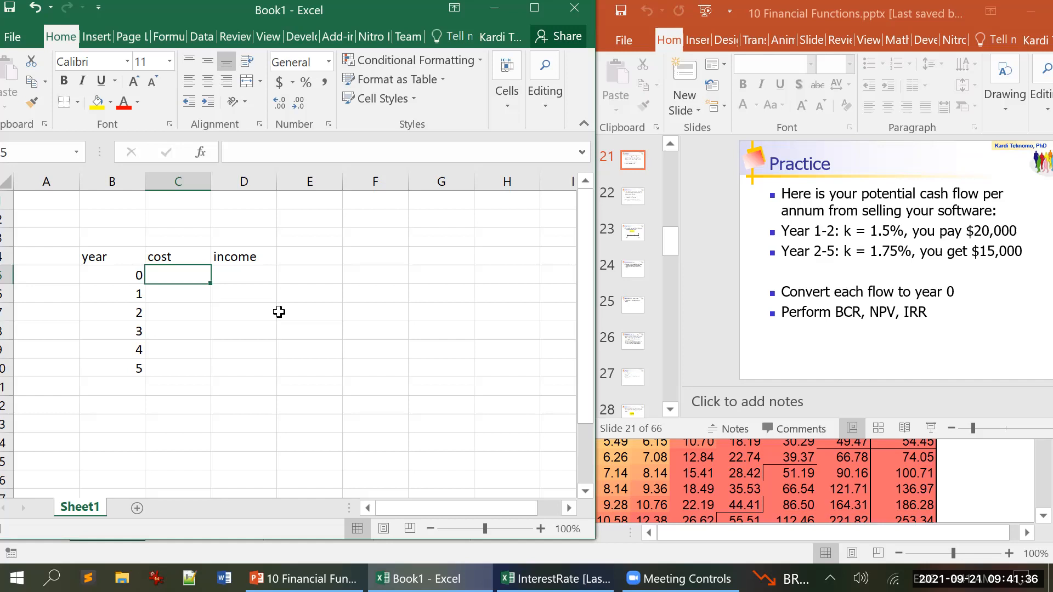
key(Down)
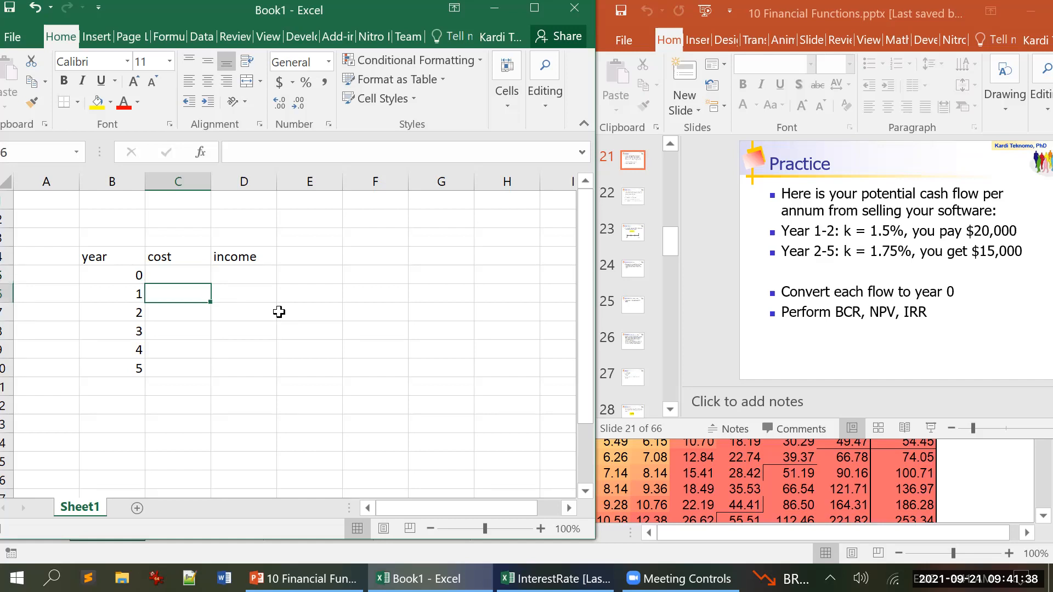
text(20000)
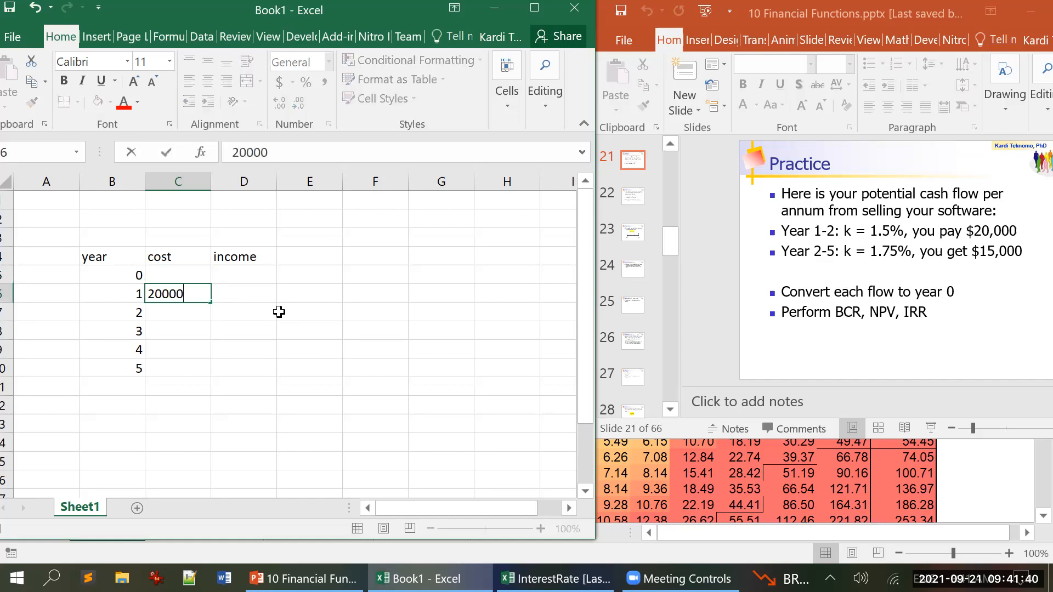
key(Return)
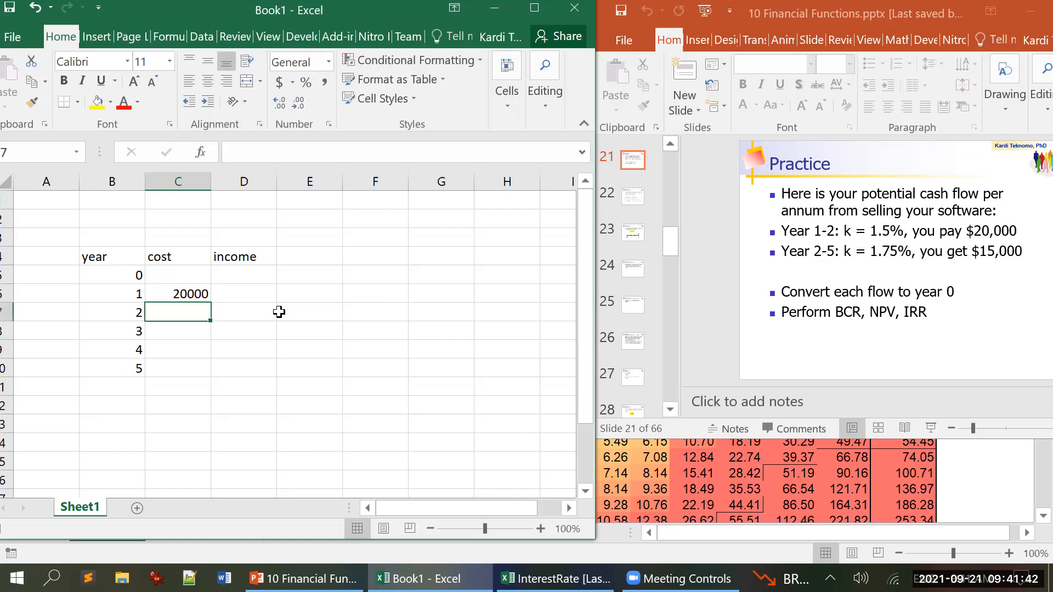
Calculate the year 2 cost in C7 as the year 1 cost plus 1.5% interest, using =C6+1.5/100*C6.
text(=)
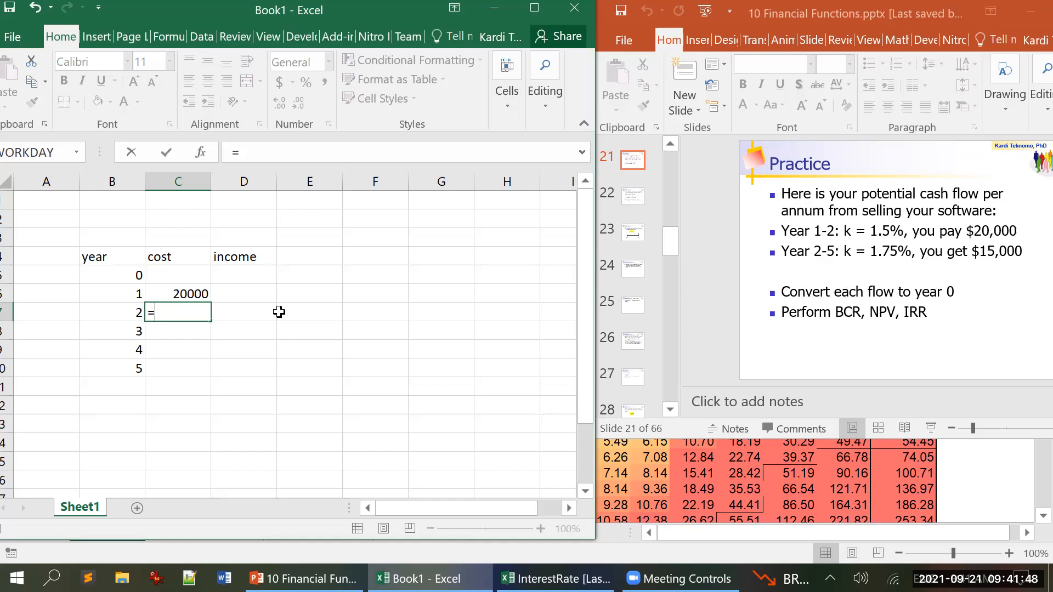
key(Up)
text(+)
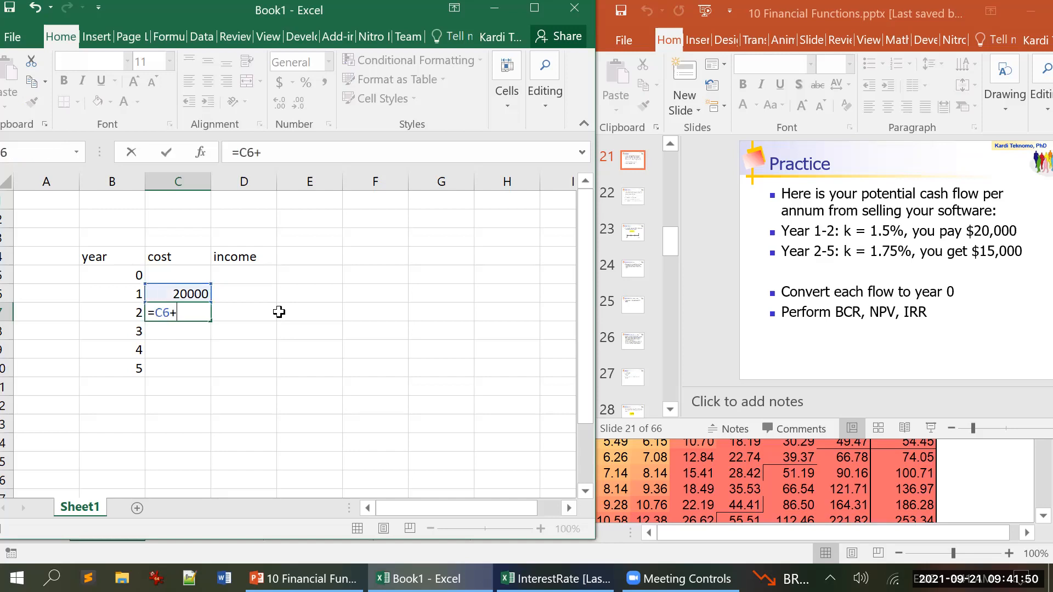
text(1.5/100)
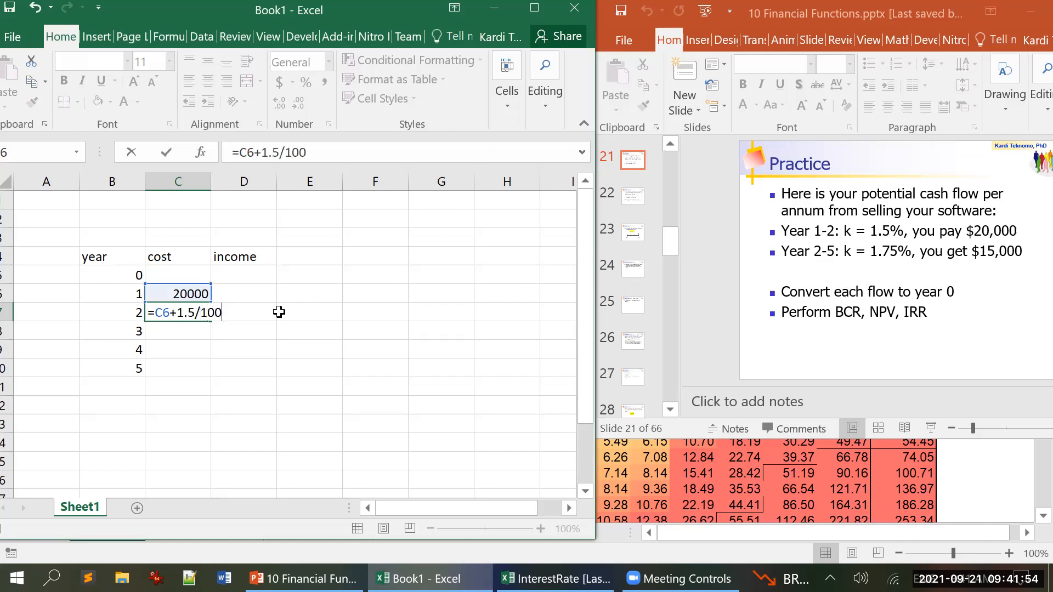
text(*)
key(Up)
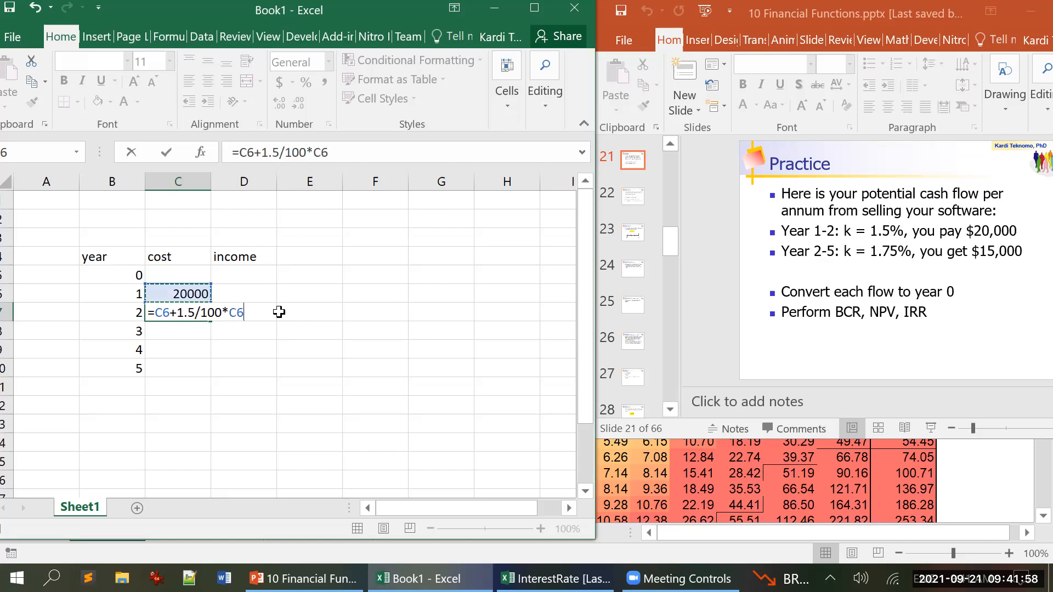
key(Return)
key(Up)
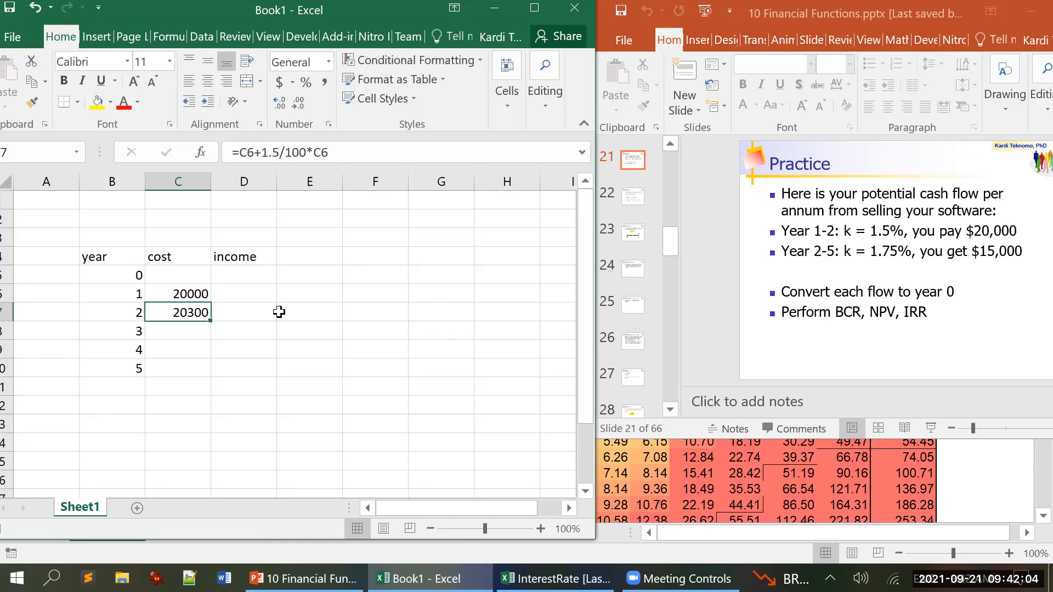
Enter an income of 15000 for year 2 in cell D7.
click(276, 311)
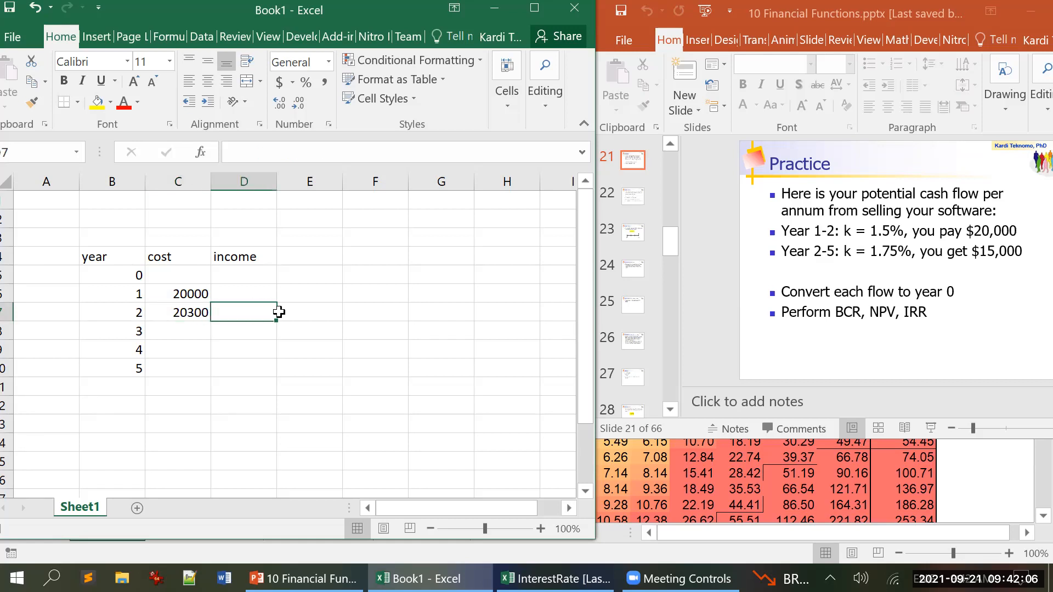
text(15000)
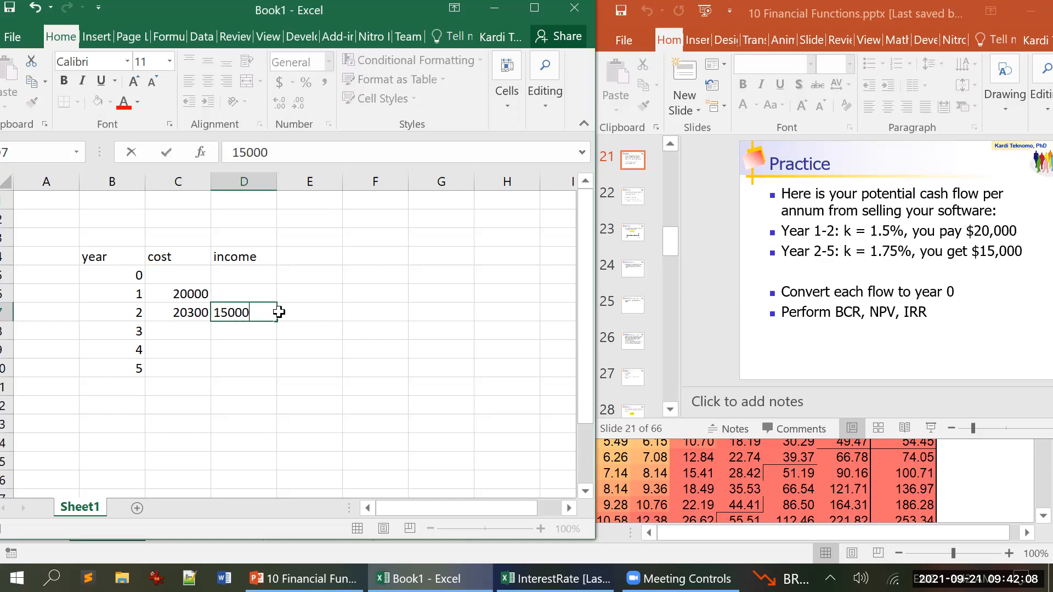
key(Return)
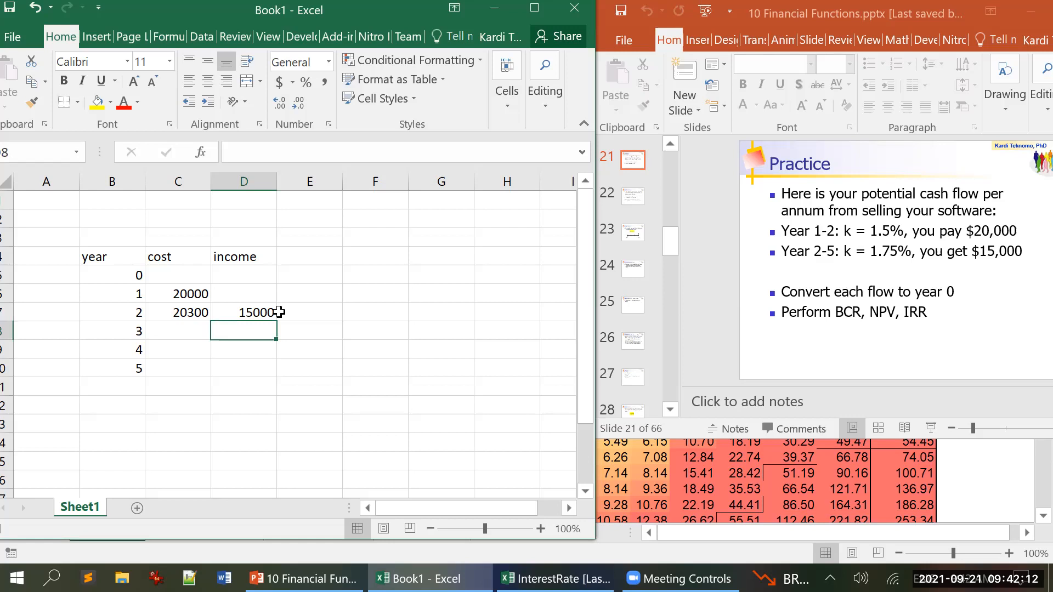
Calculate the year 3 income in D8 as the year 2 income plus 1.75%, using =D7+1.75/100*D7.
text(=)
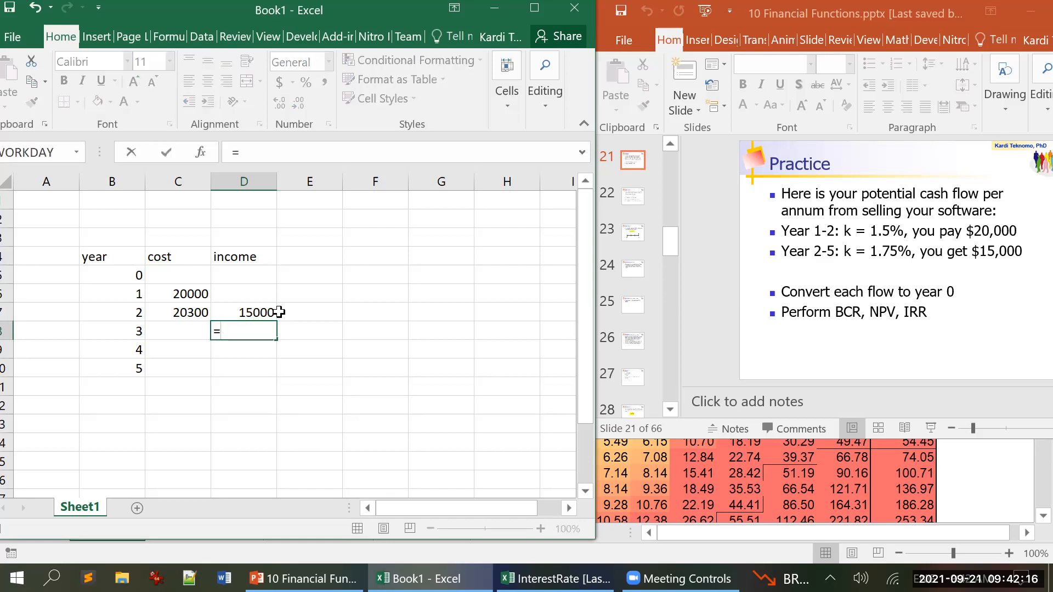
key(Up)
text(+)
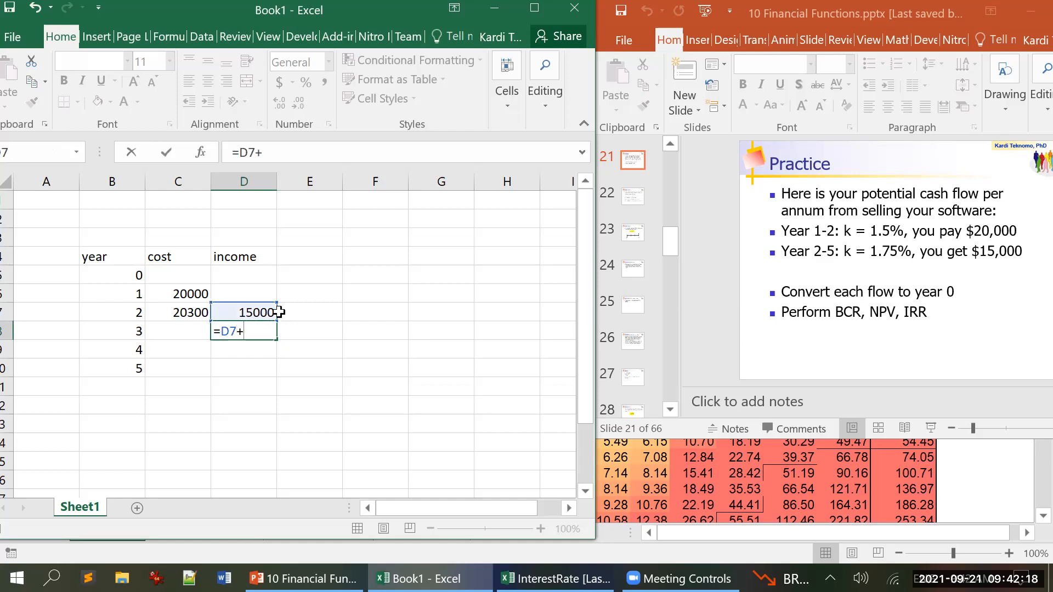
text(1.75)
text(/100*)
click(279, 313)
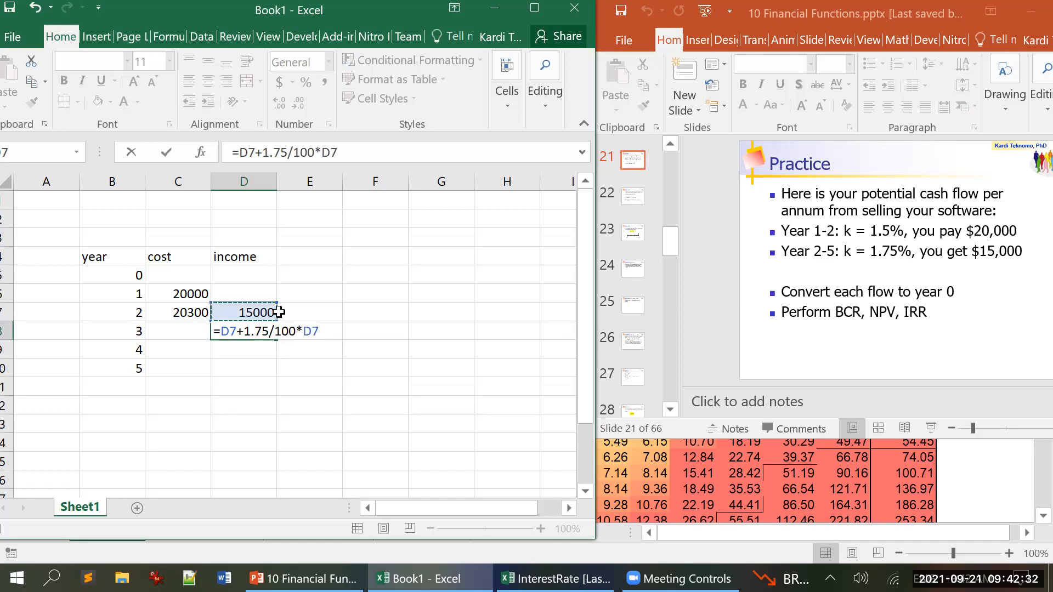
key(Return)
Copy the year 3 income formula down to years 4 and 5 in D9:D10.
key(Up)
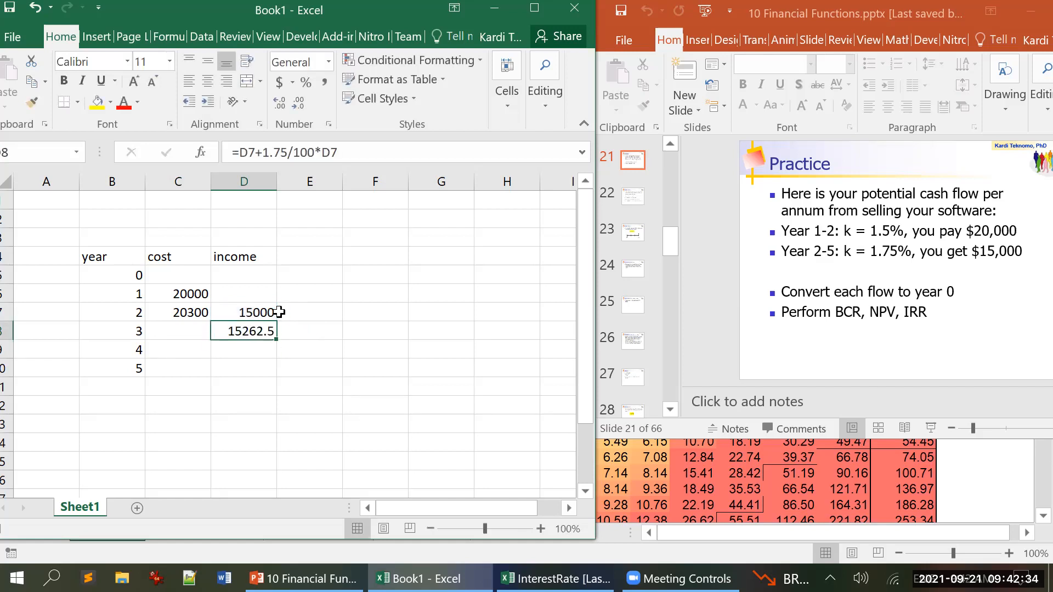
key(ctrl+c)
key(shift+Down)
key(shift+Down)
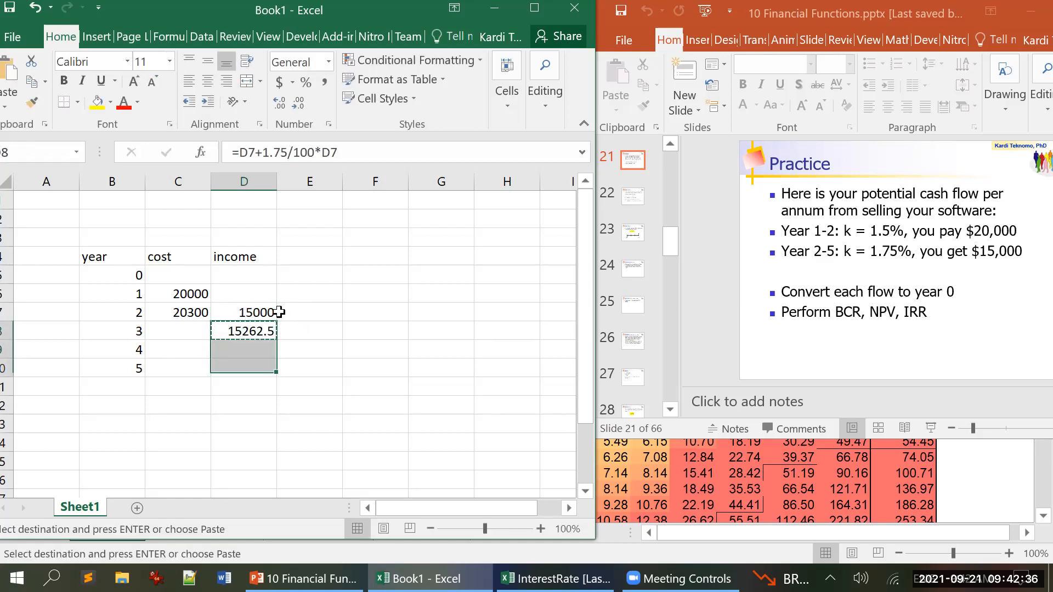
key(Return)
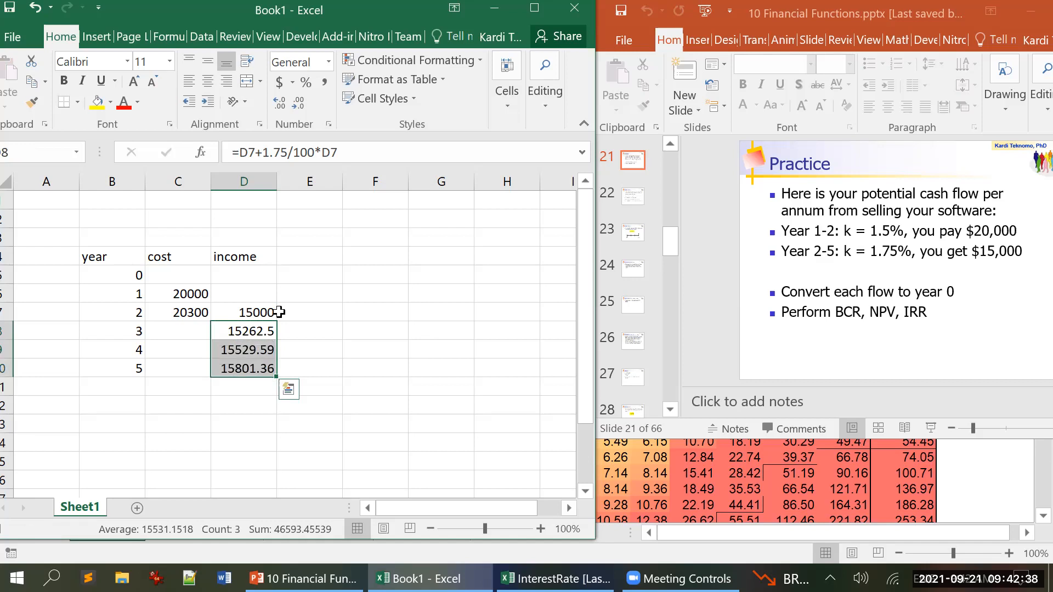
Add the header "PV cost" in cell E4, beside the income header.
key(Up)
key(Up)
key(Down)
key(Up)
key(Up)
key(Up)
key(Right)
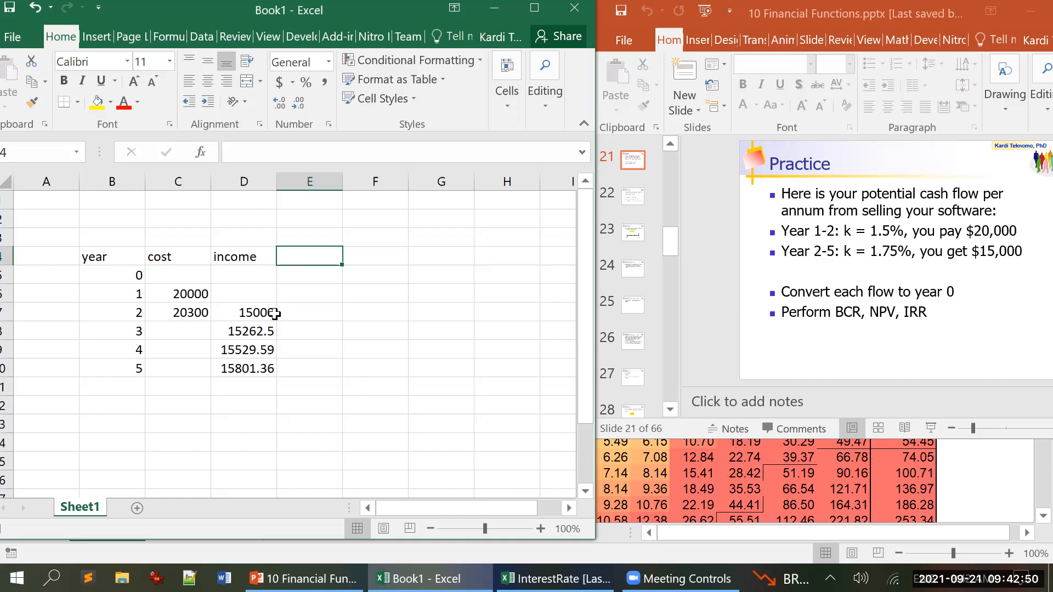
text(pv)
key(BackSpace)
key(BackSpace)
text(PV)
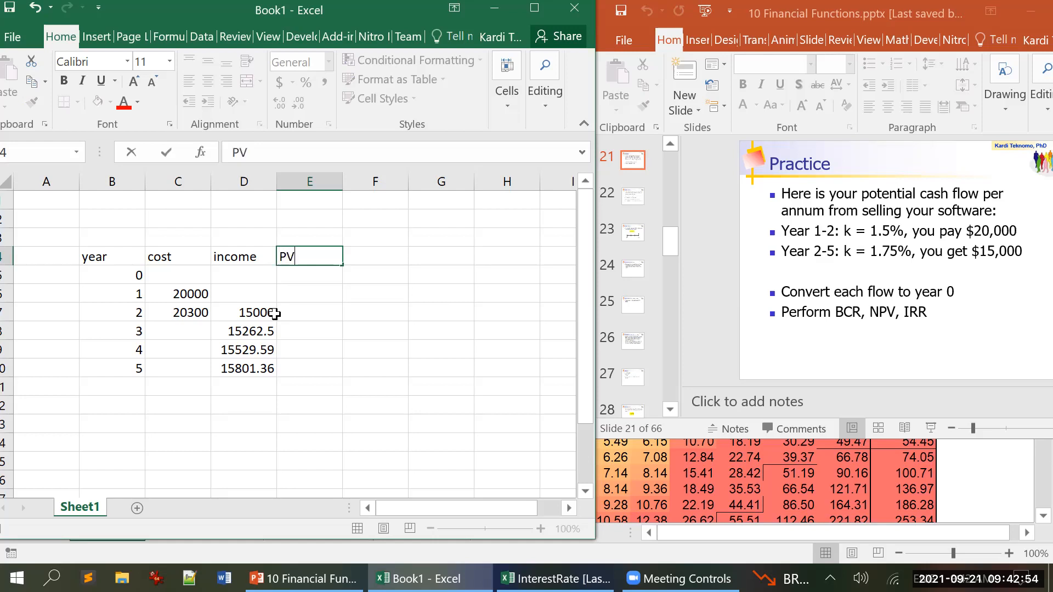
text( cost)
key(Return)
Add the header "PV income" in cell F4, beside the PV cost header.
key(Up)
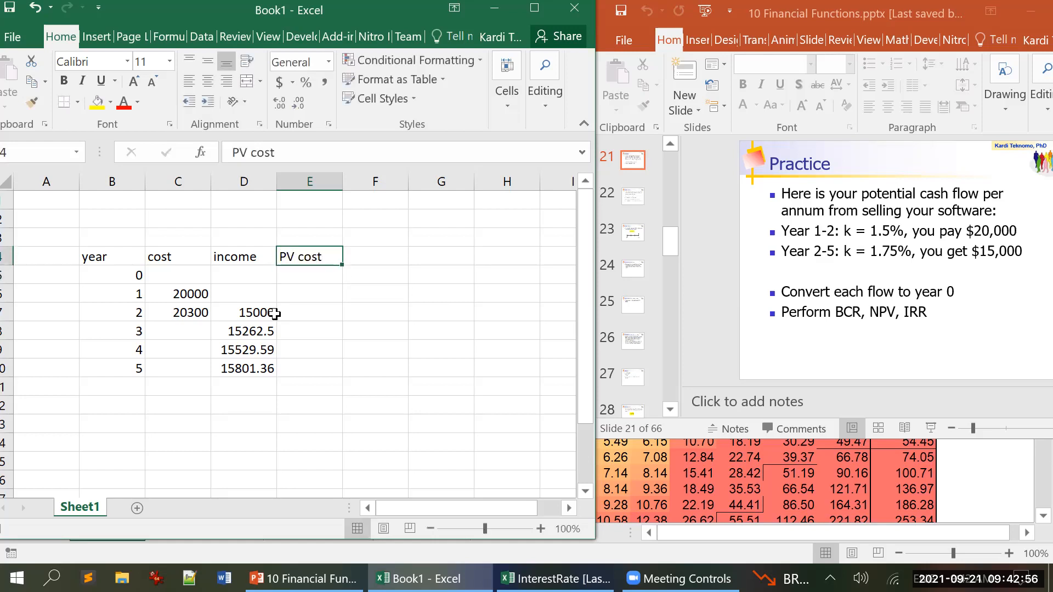
key(Right)
text(PV)
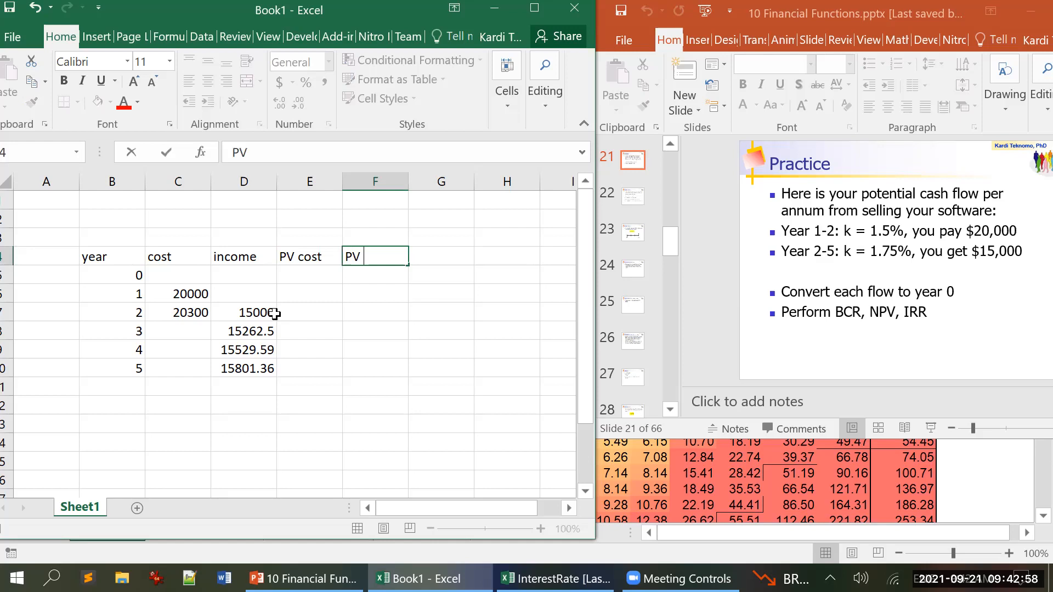
text( income)
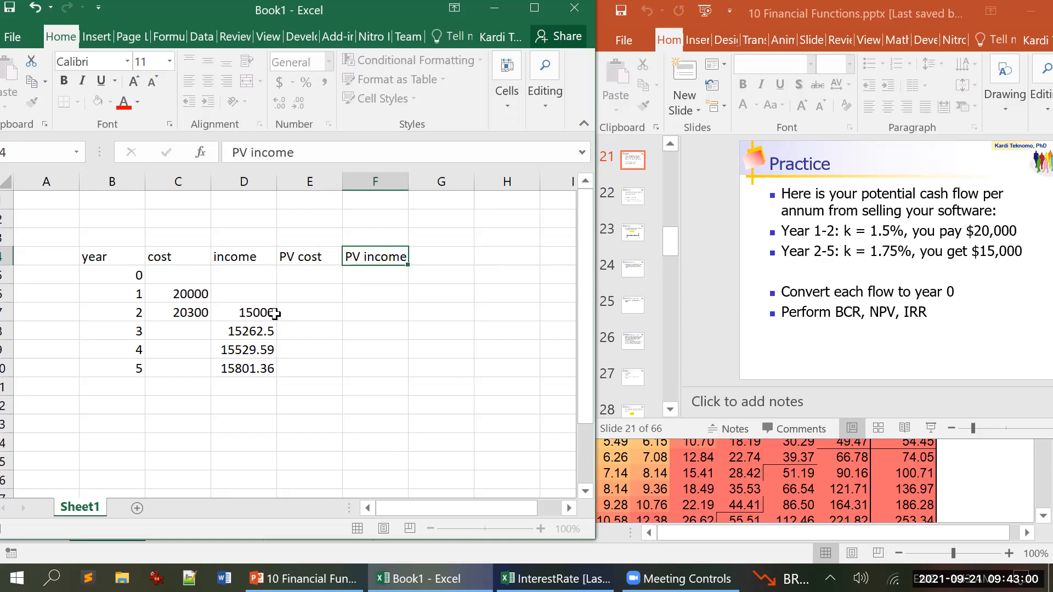
Add the header "PV net" in cell G4, beside the PV income header.
key(Return)
key(Up)
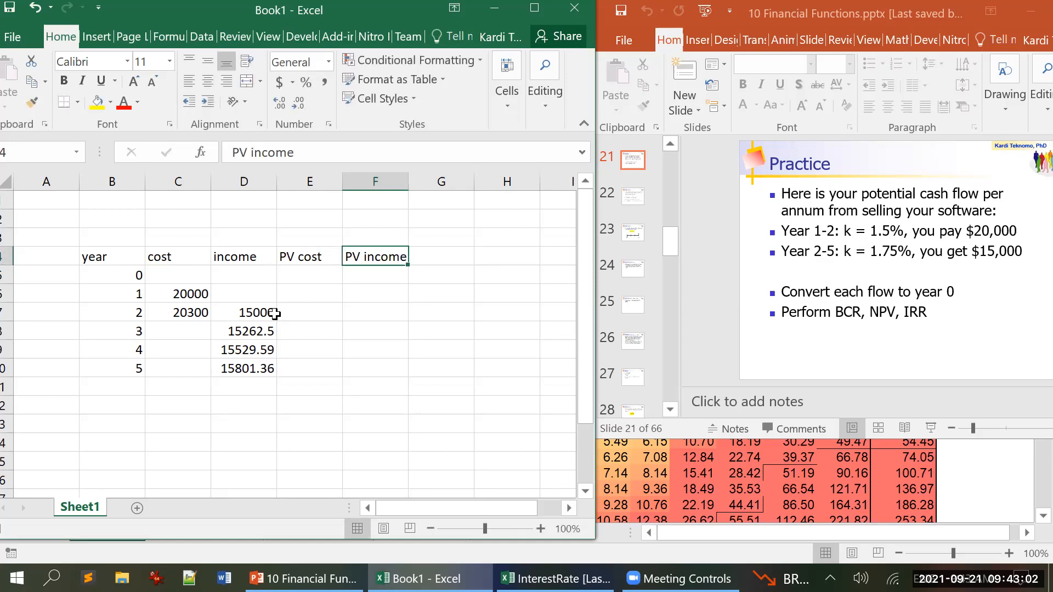
key(Right)
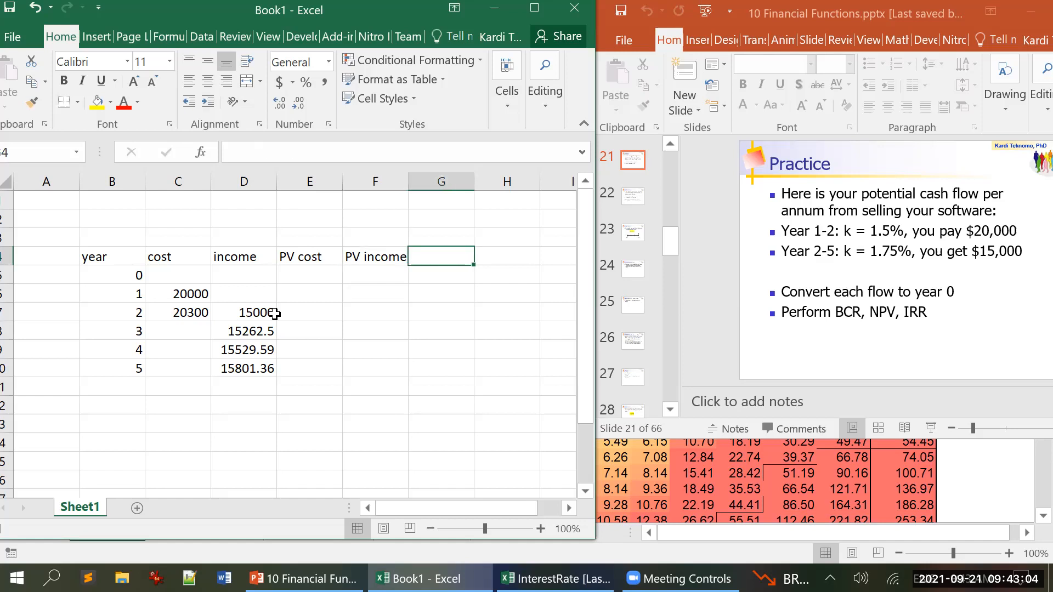
text(PV)
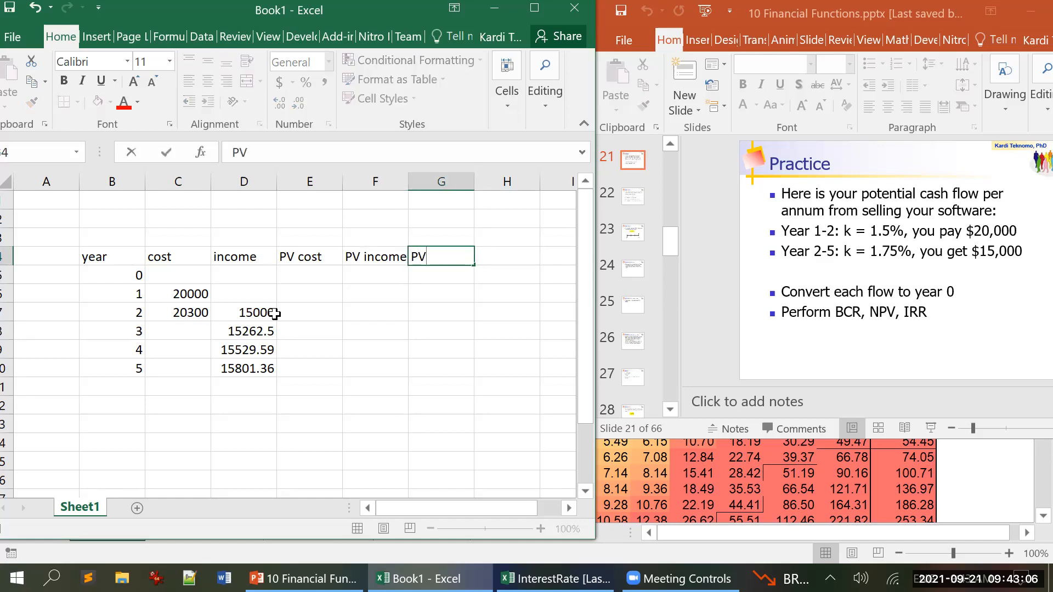
text( net)
key(Return)
key(Left)
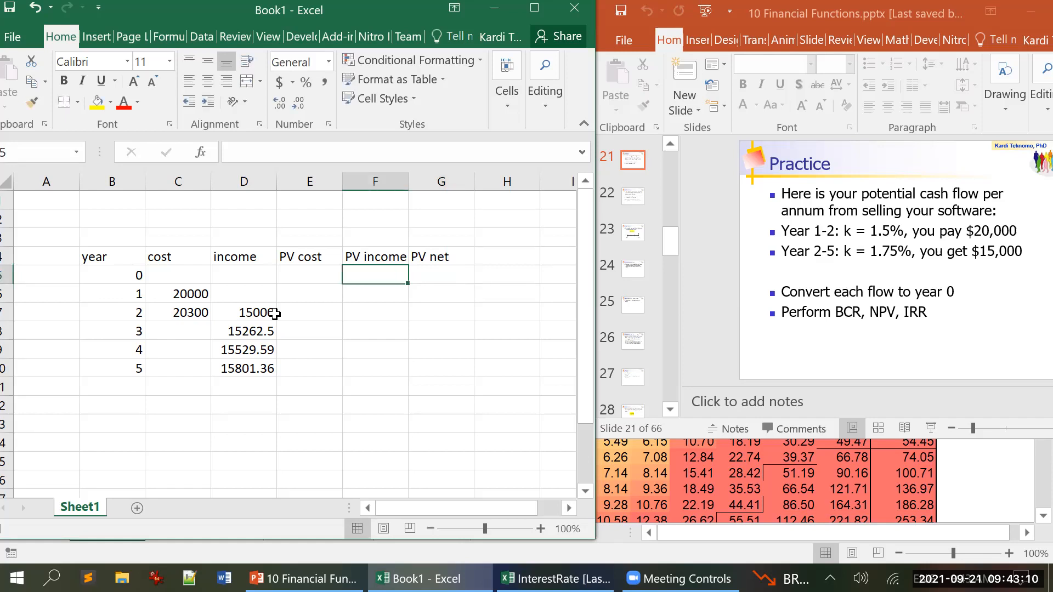
key(Down)
key(Left)
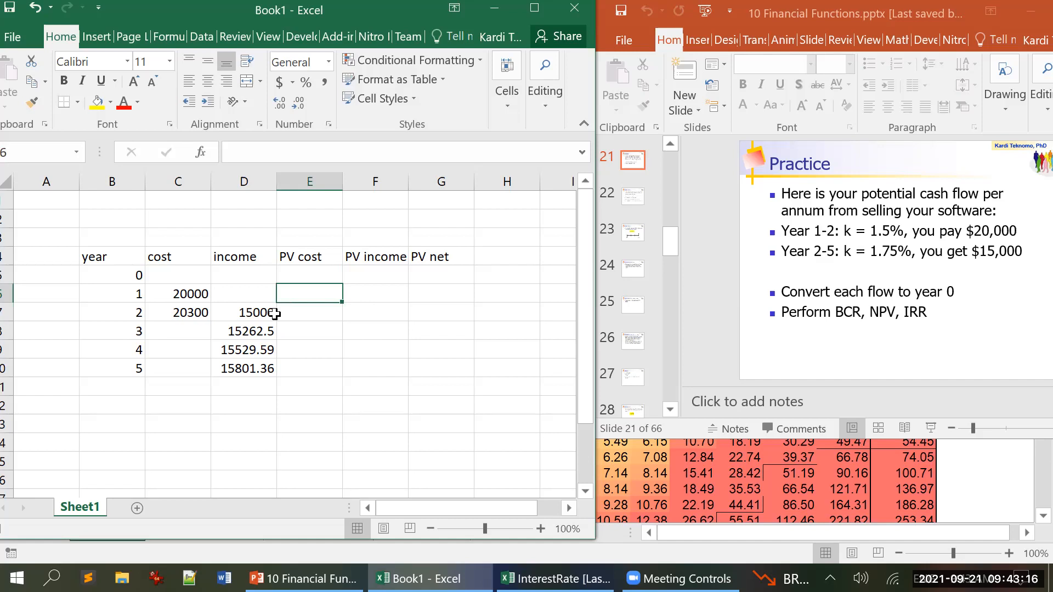
Switch to the 10 Financial Functions presentation and find the Financial Converters slide to consult the present value function syntax.
click(712, 304)
key(Page_Down)
key(Page_Down)
scroll(712, 304, down, 14)
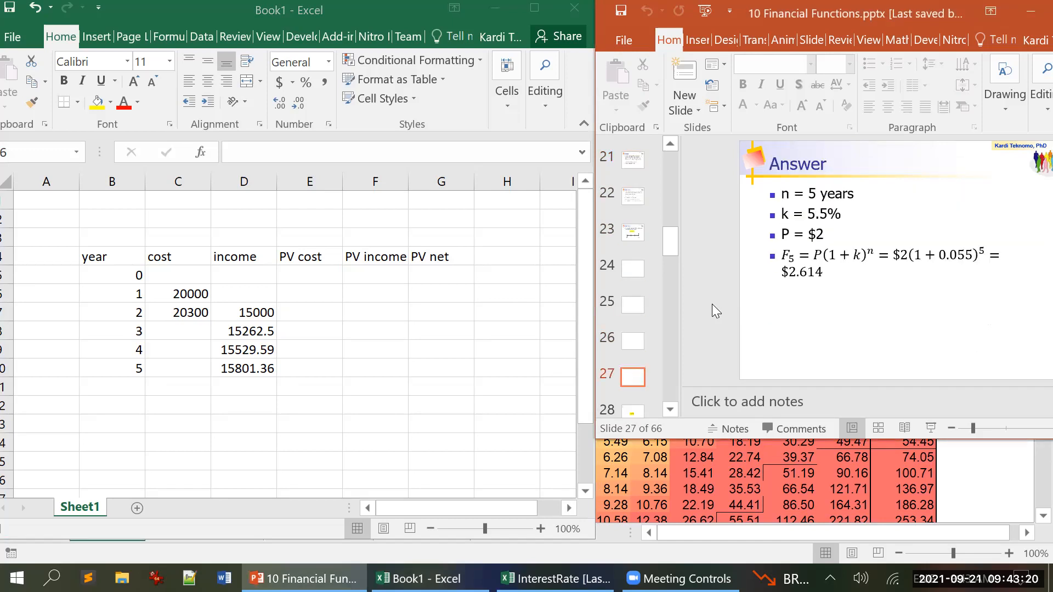
scroll(712, 304, down, 7)
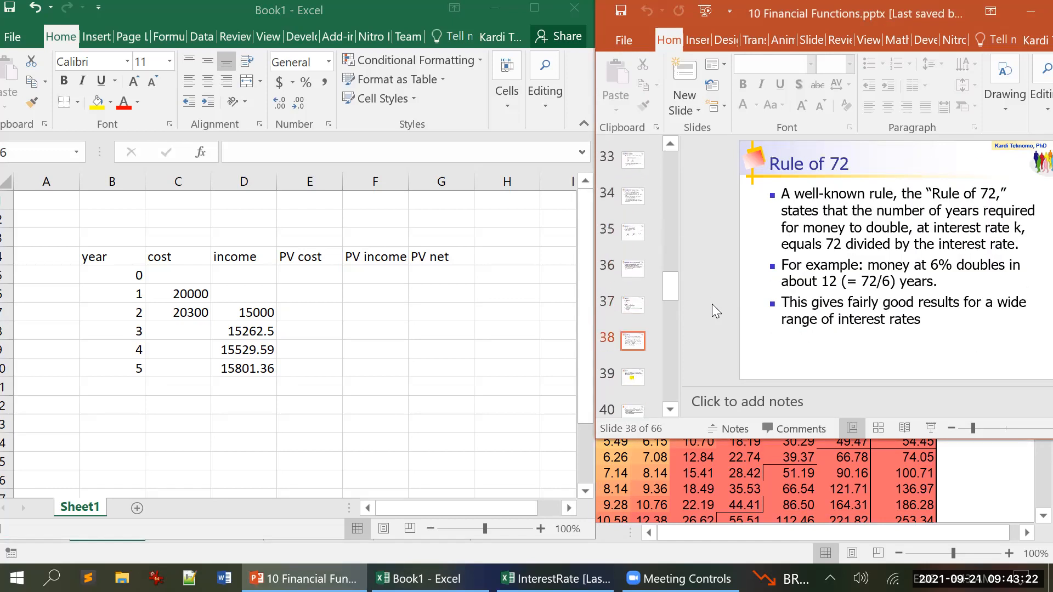
scroll(712, 304, down, 6)
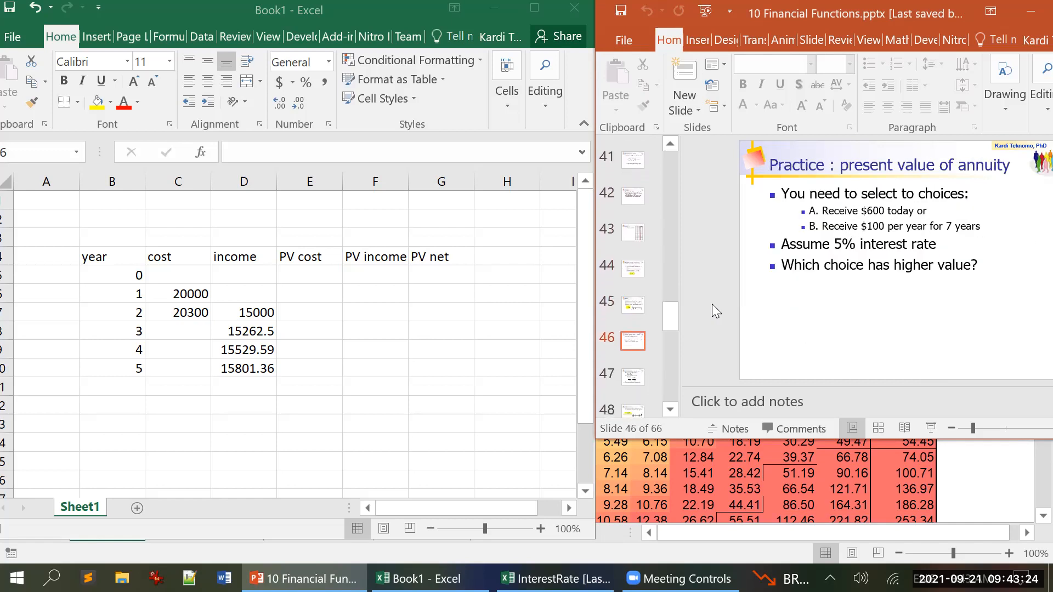
scroll(712, 303, down, 1)
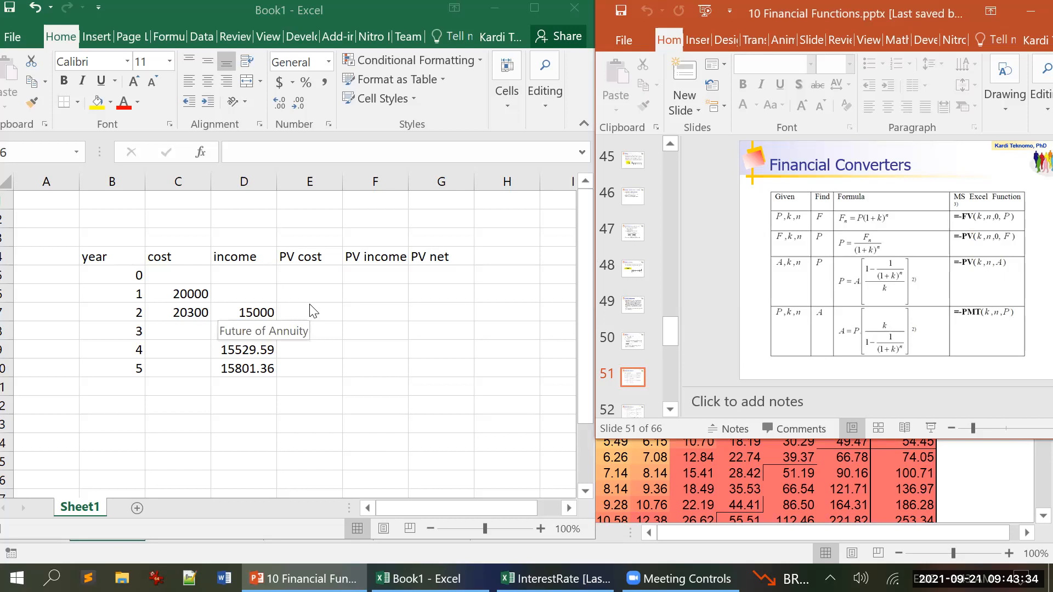
click(313, 289)
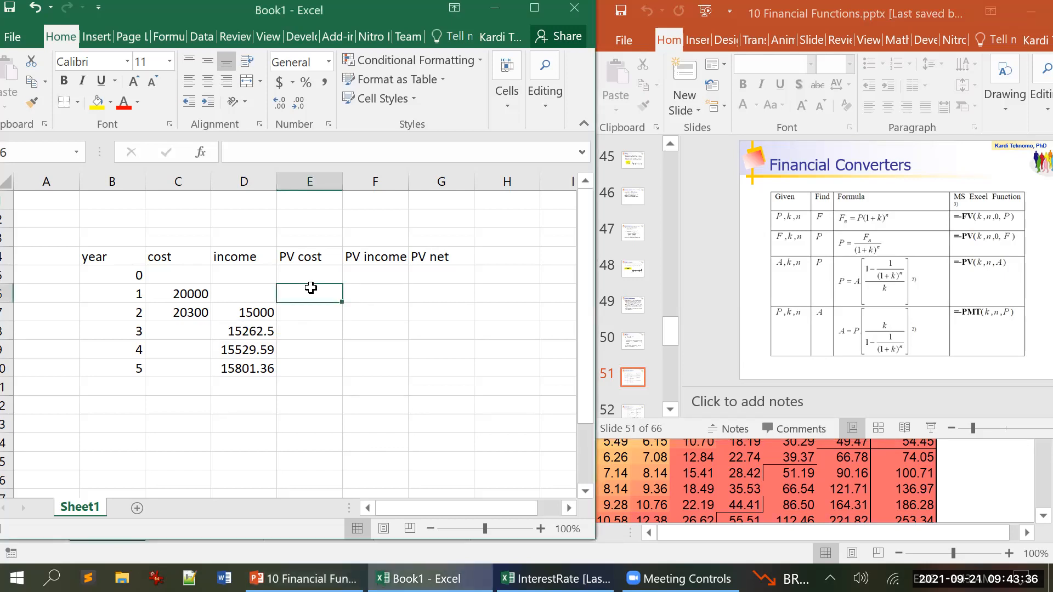
text(=-pv)
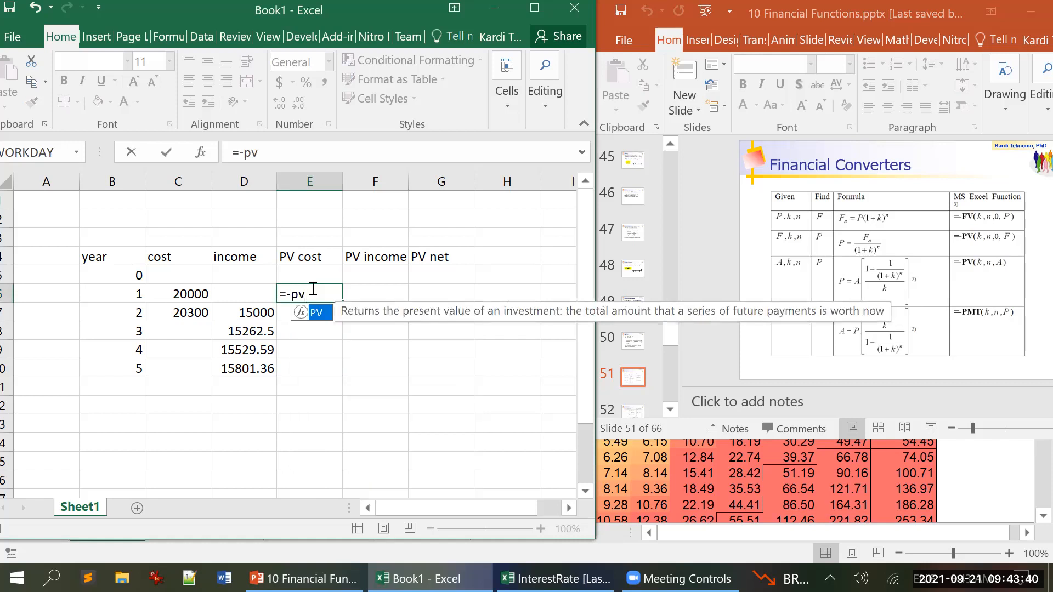
text(()
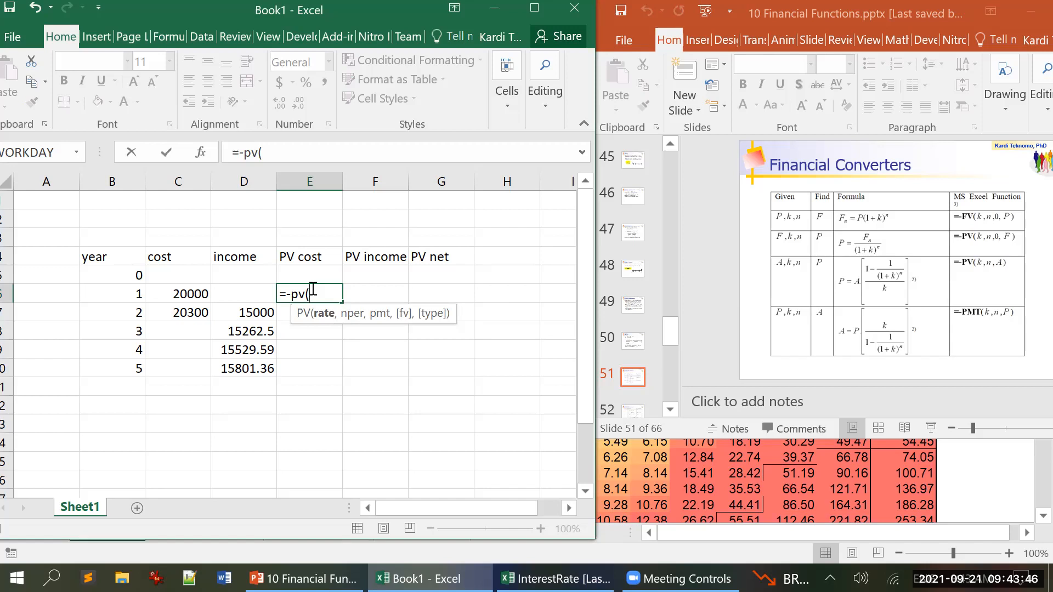
key(Escape)
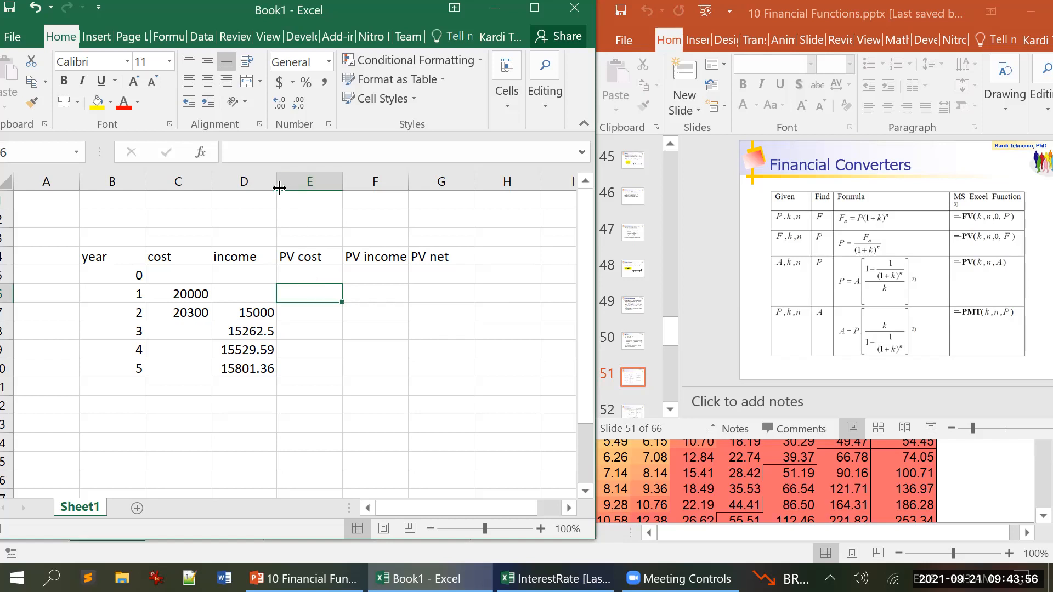
Insert a sheet column before the PV cost column and enter the header "k" in its cell E4.
click(299, 250)
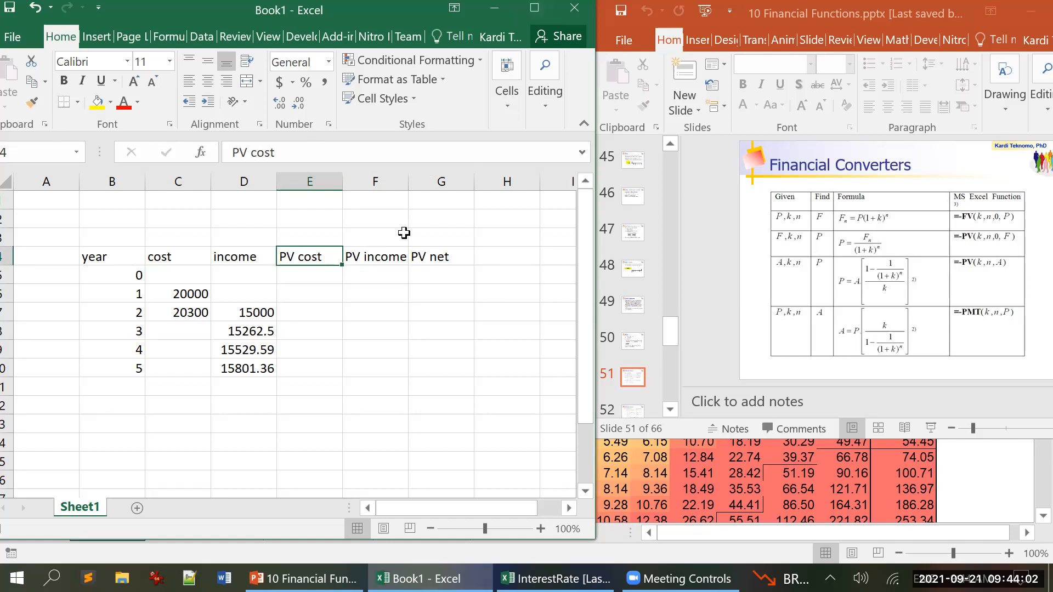
click(535, 3)
click(749, 111)
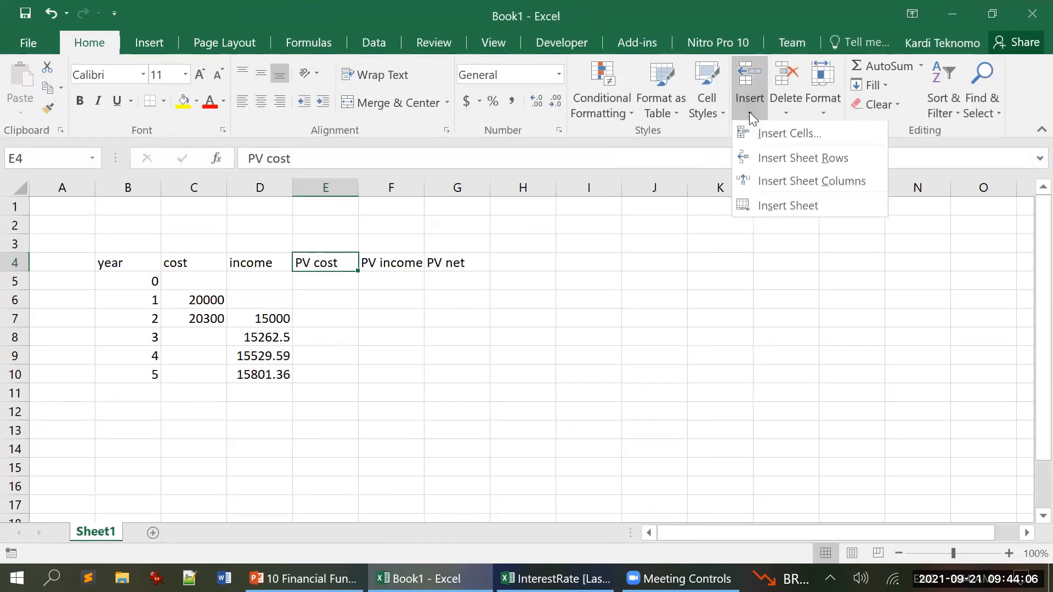
click(779, 180)
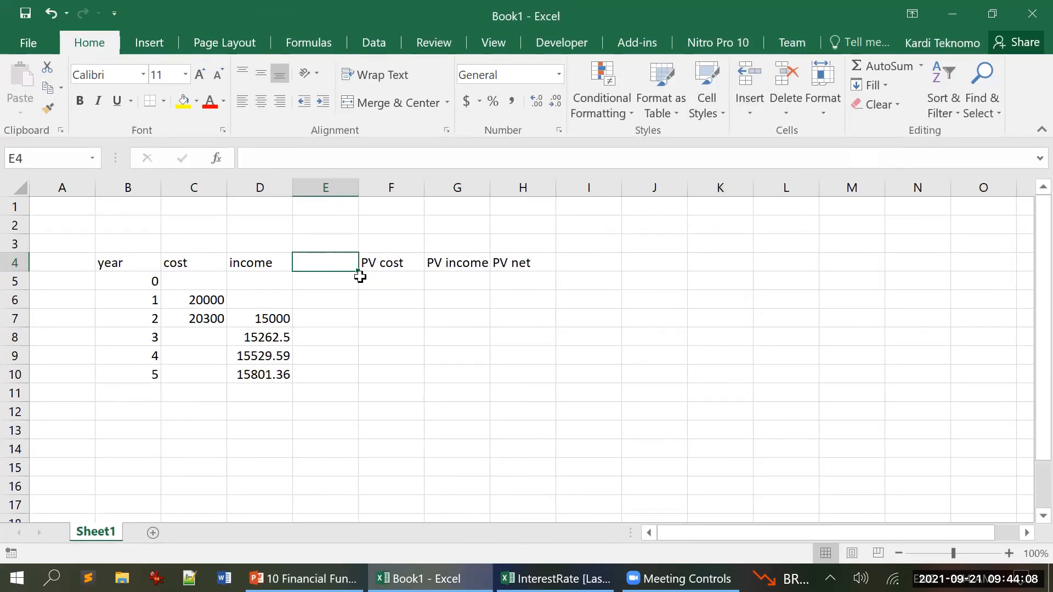
text(k)
key(Return)
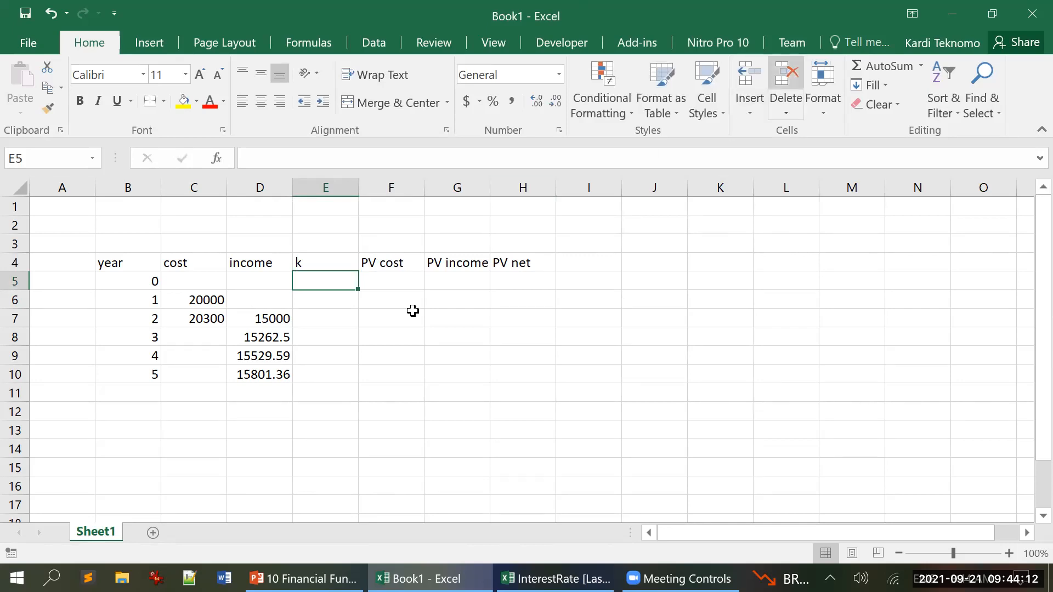
key(super+Down)
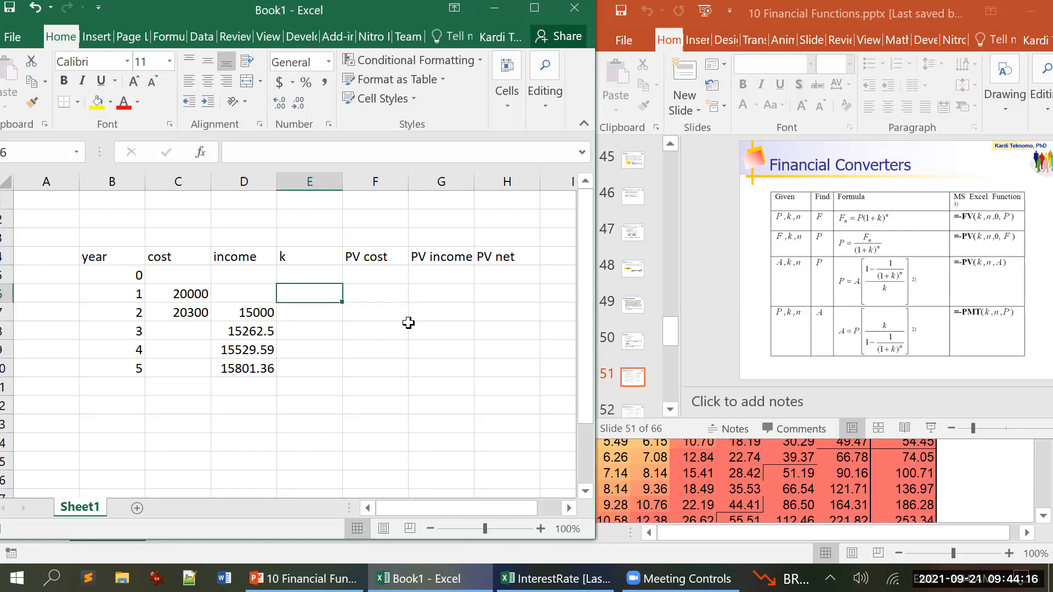
text(1.)
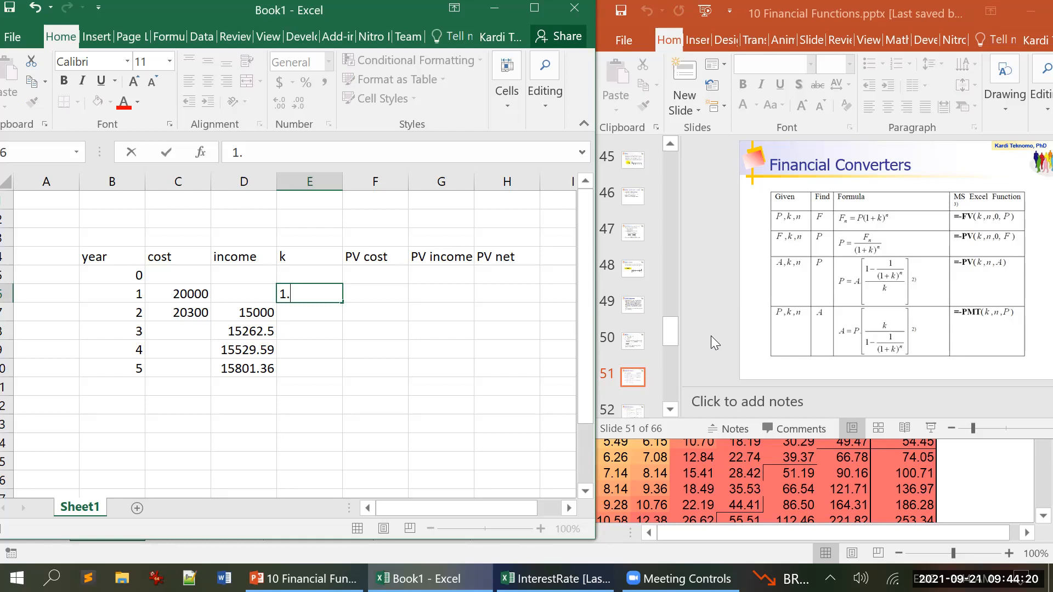
key(Left)
key(Left)
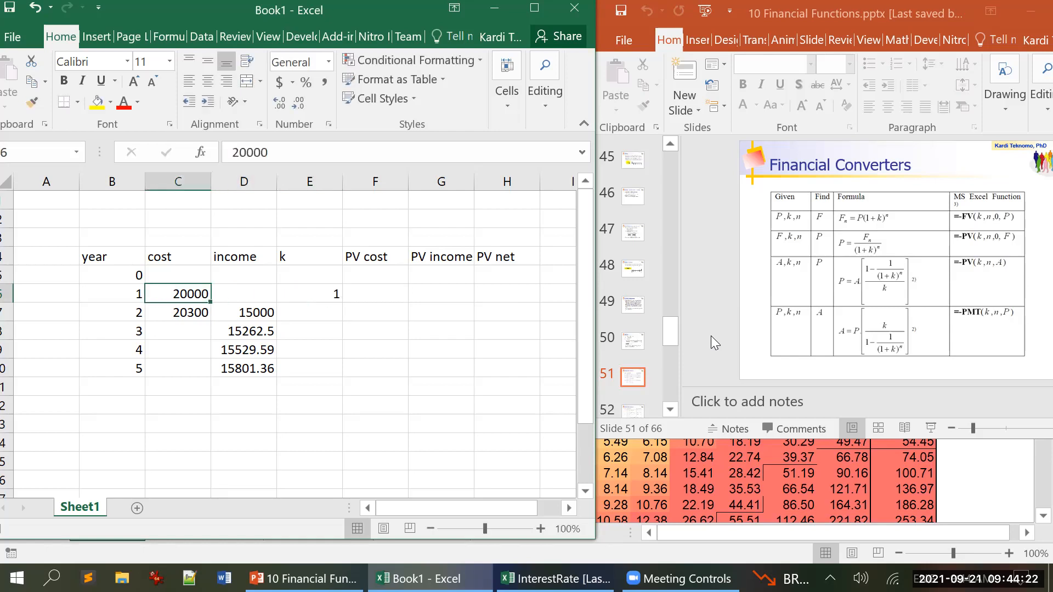
Enter 1.5 as the year 1 interest rate in cell E6 of the k column.
key(Down)
key(Right)
key(Right)
key(Up)
text(1.5)
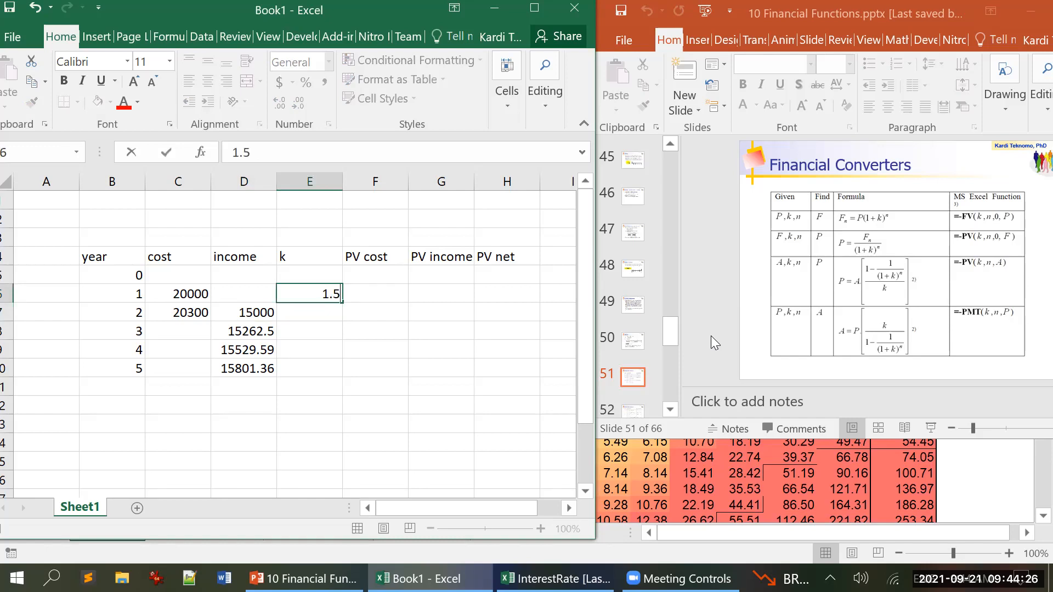
key(Return)
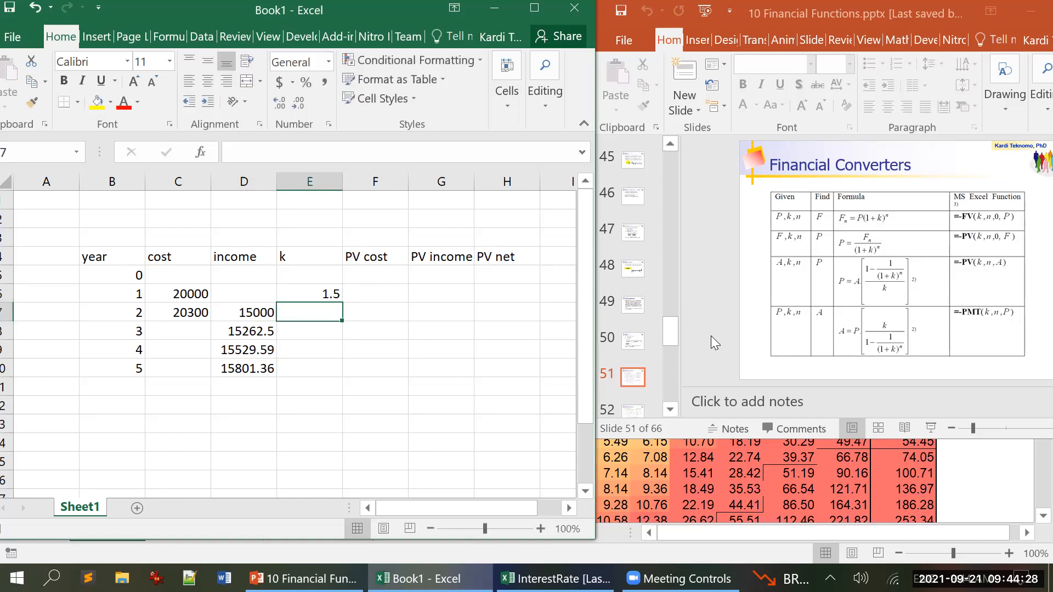
Enter the year 3 rate 1.75 in E8 and copy it down to years 4 and 5 in E9:E10.
key(Down)
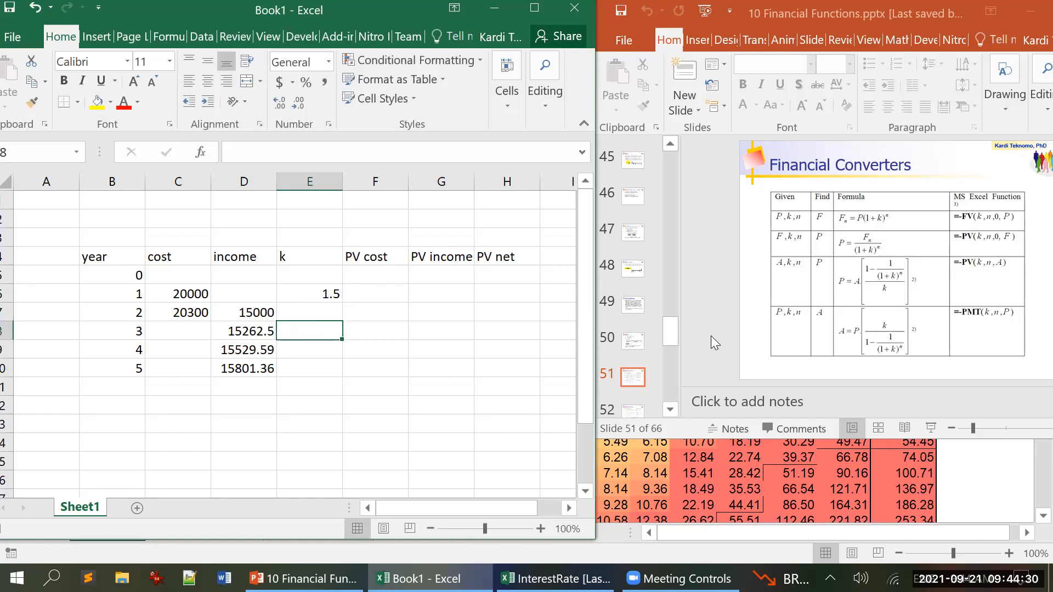
key(Left)
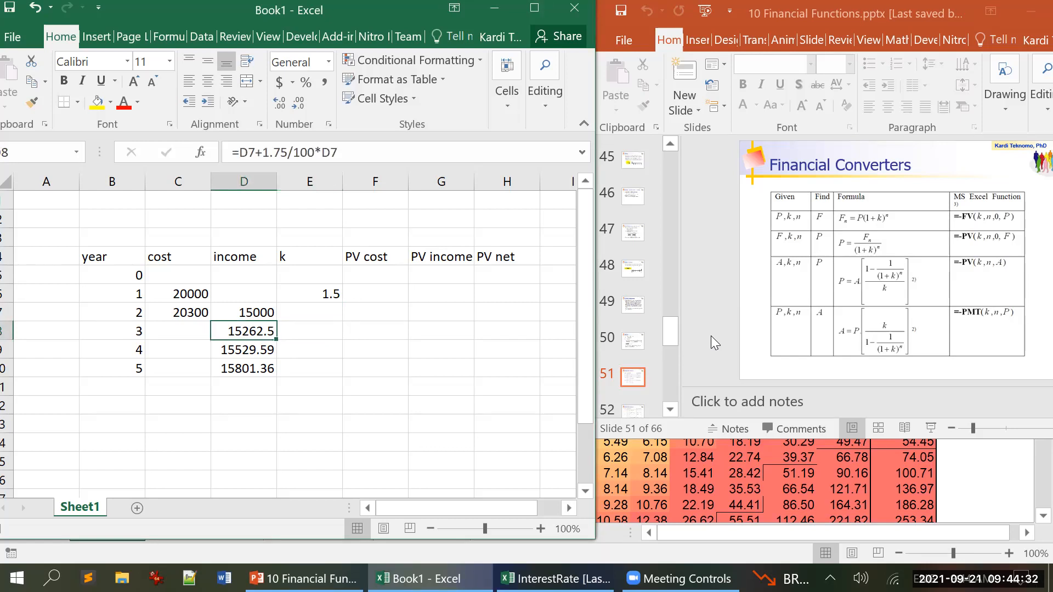
key(Right)
text(1.75)
key(Return)
key(ctrl+c)
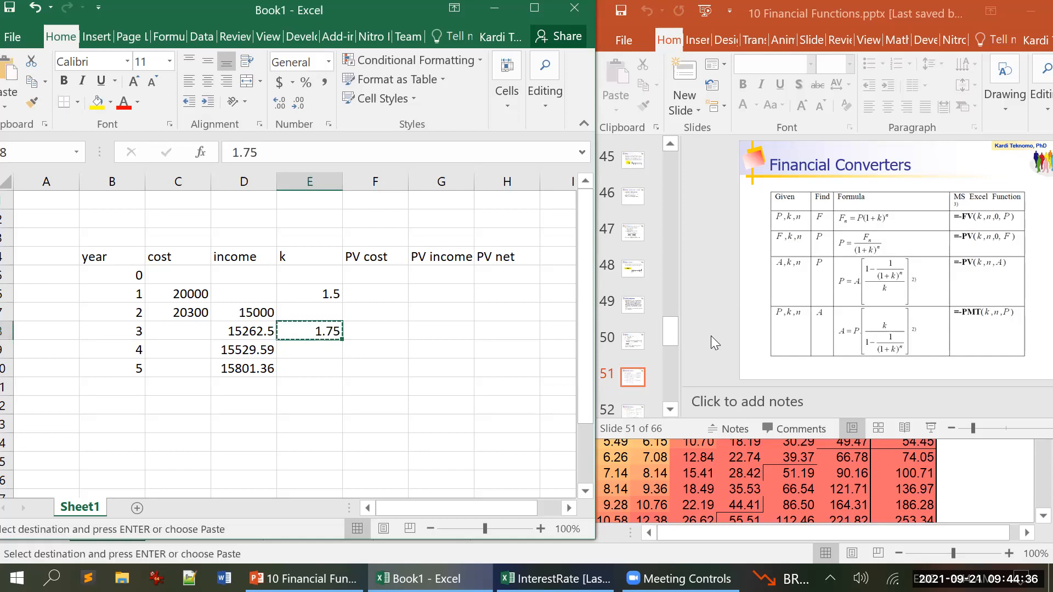
key(shift+Down)
key(shift+Down)
key(ctrl+v)
Copy the year 1 rate from E6 to year 2 in E7.
key(Up)
key(Up)
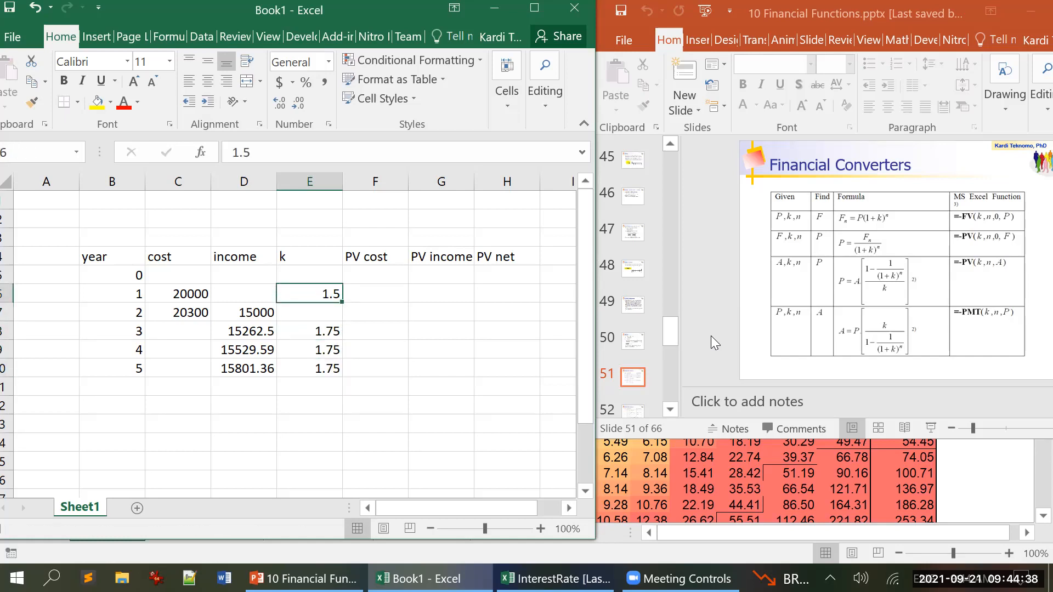
key(ctrl+c)
key(Down)
key(Return)
key(Up)
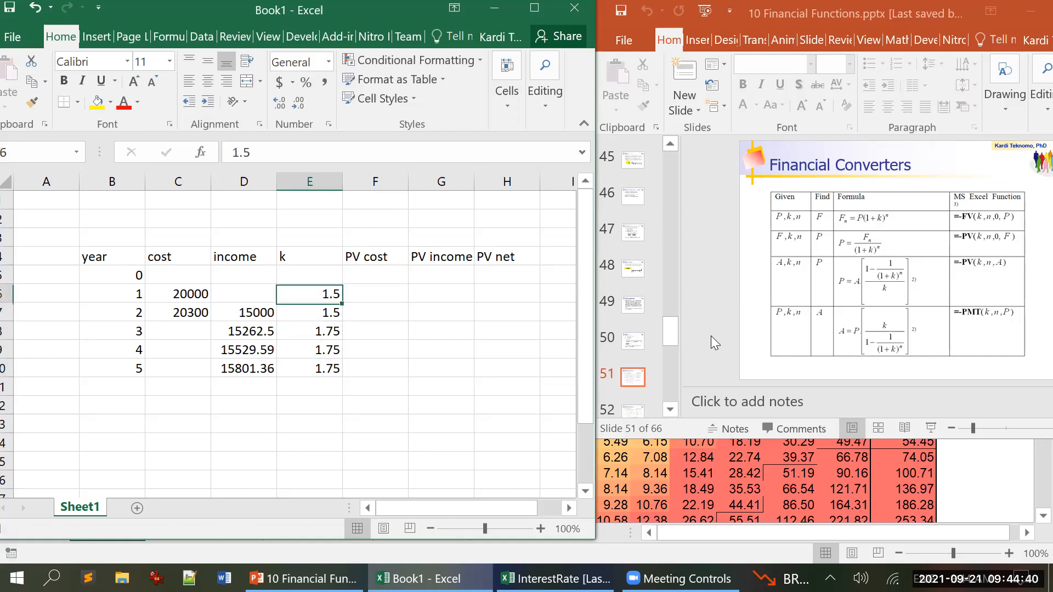
Calculate the present value of the year 1 cost in F6 with the formula =-PV(E6/100,B6,0,C6).
key(Right)
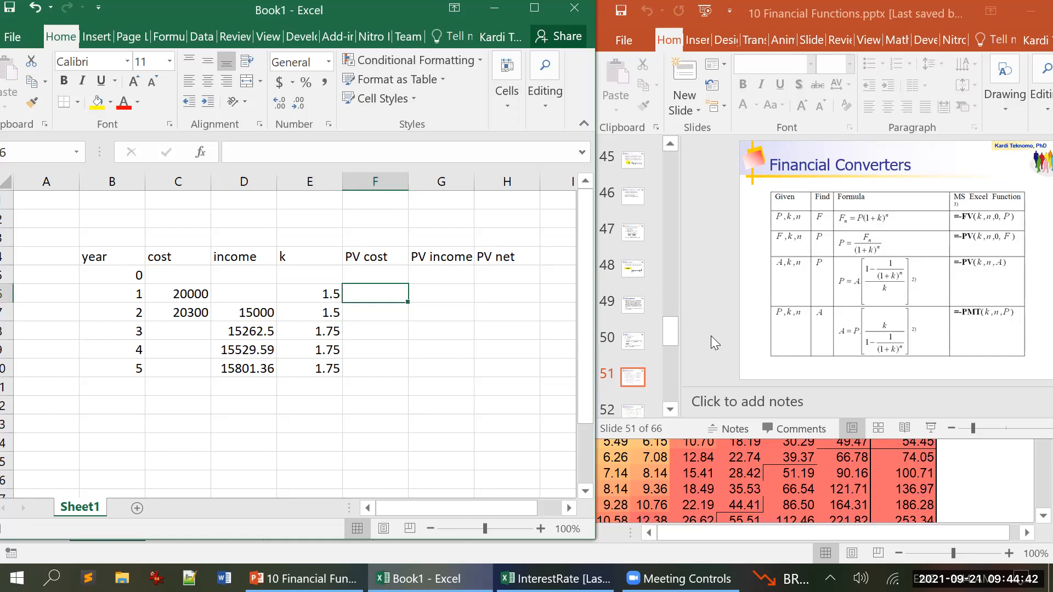
text(=)
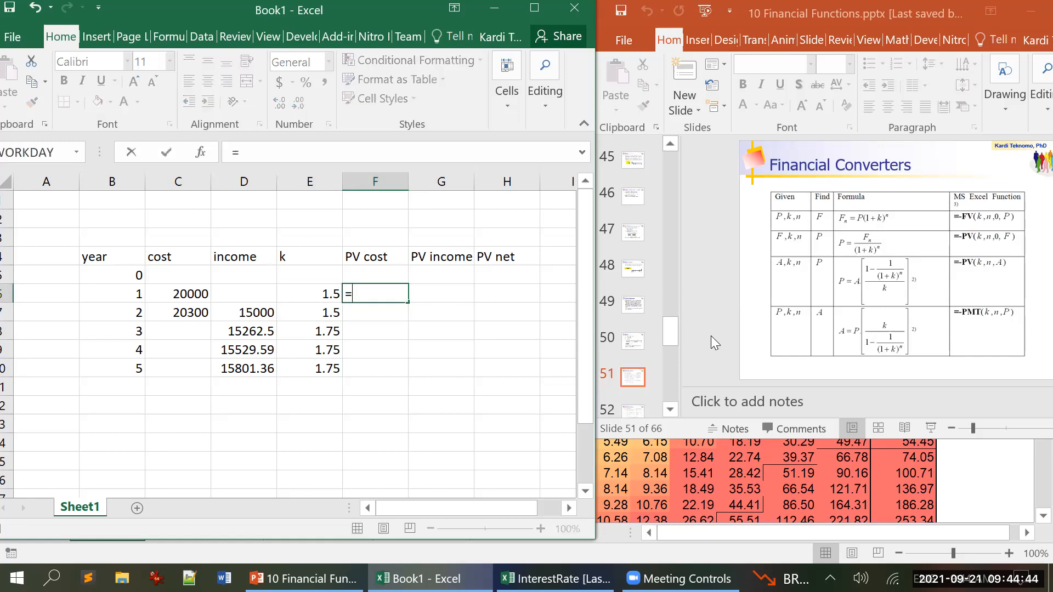
text(-pv)
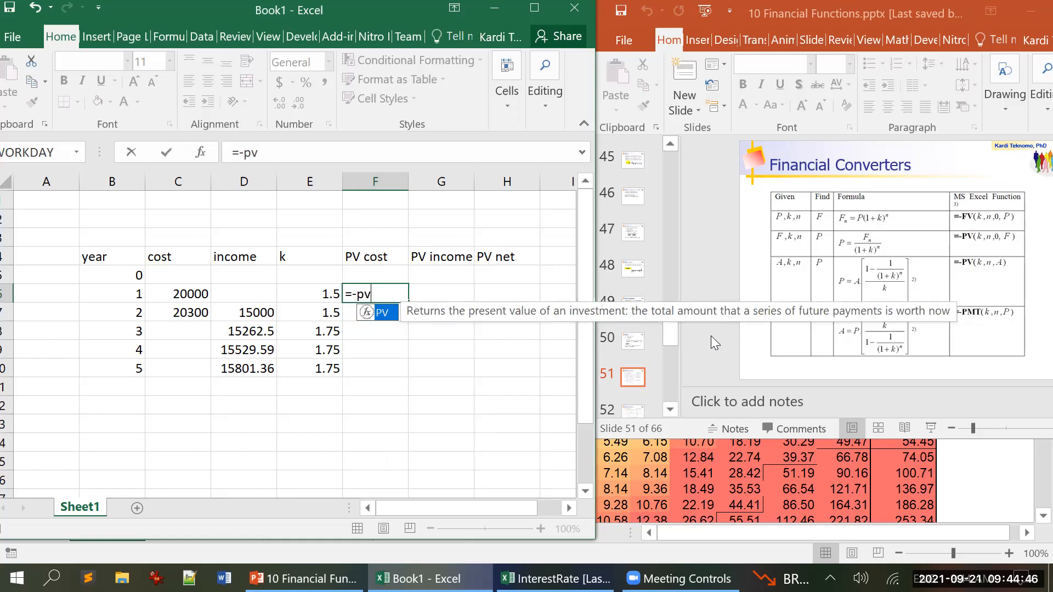
text(()
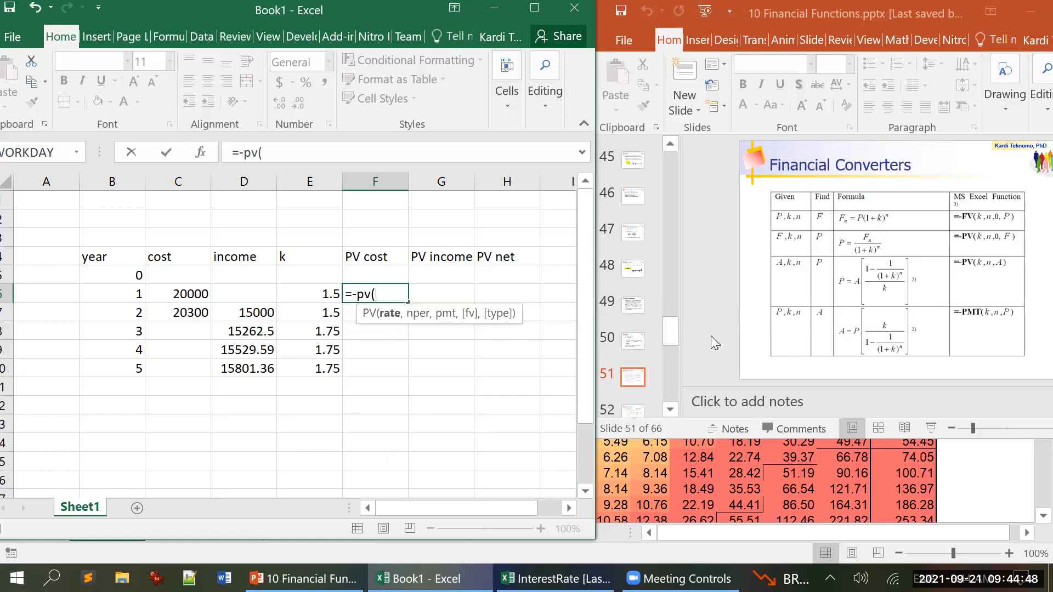
key(Left)
text(/100,)
key(Left)
key(Left)
key(Left)
key(Left)
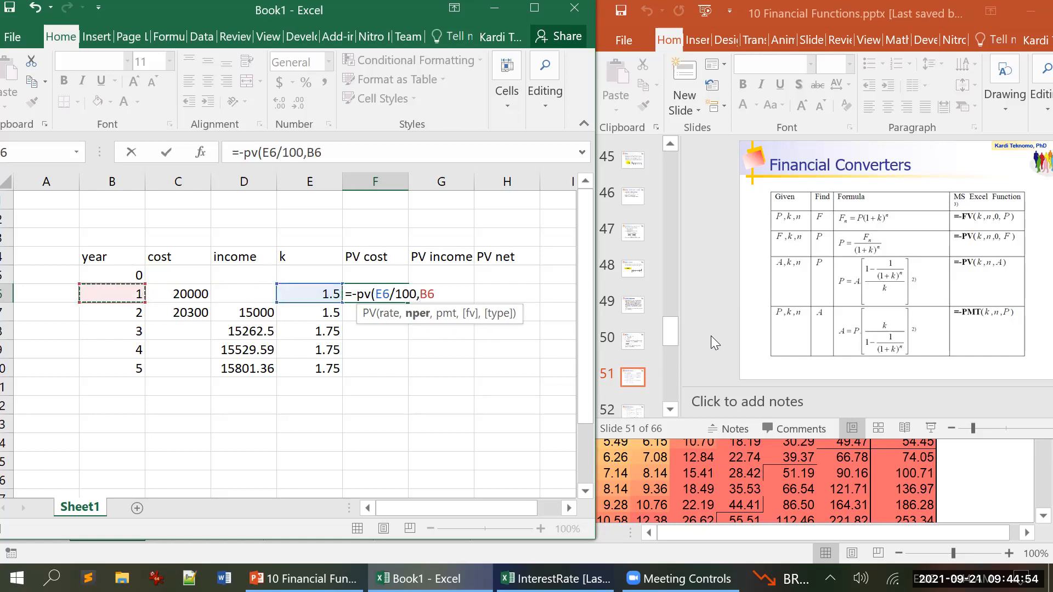
text(,0,)
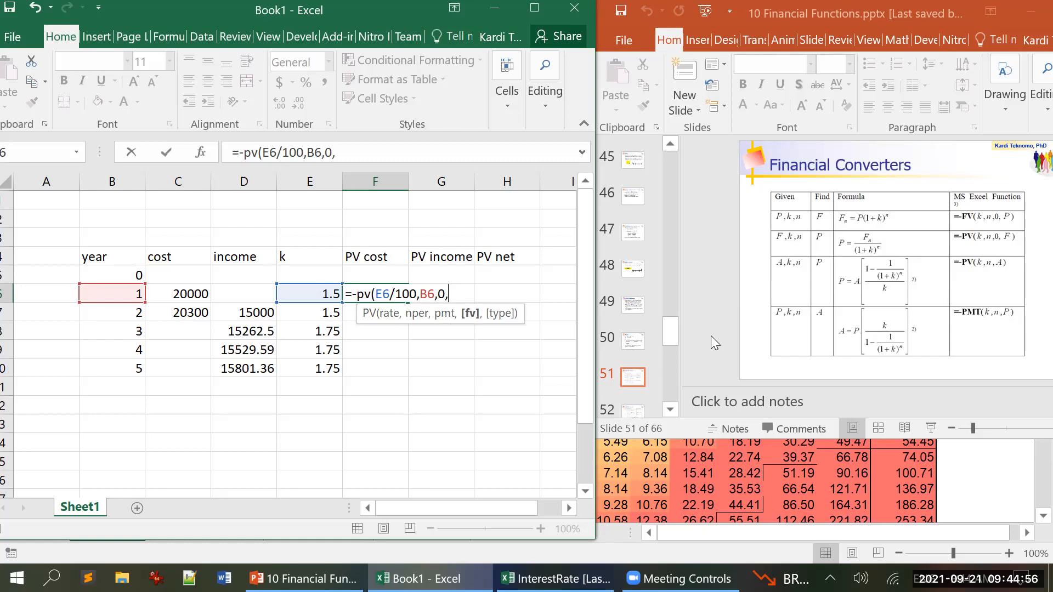
key(Left)
key(Left)
key(Left)
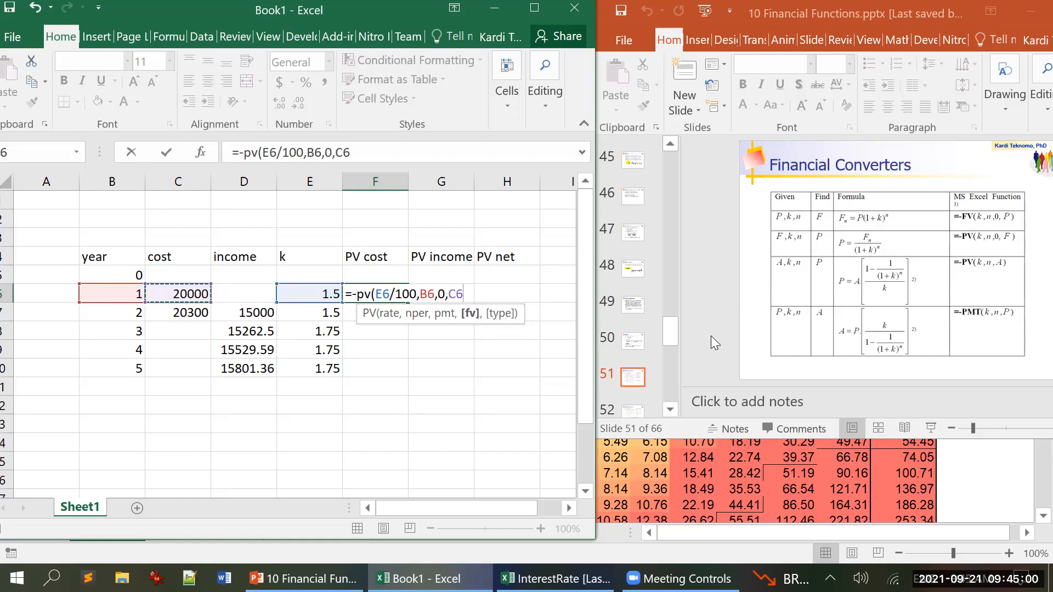
text())
key(Return)
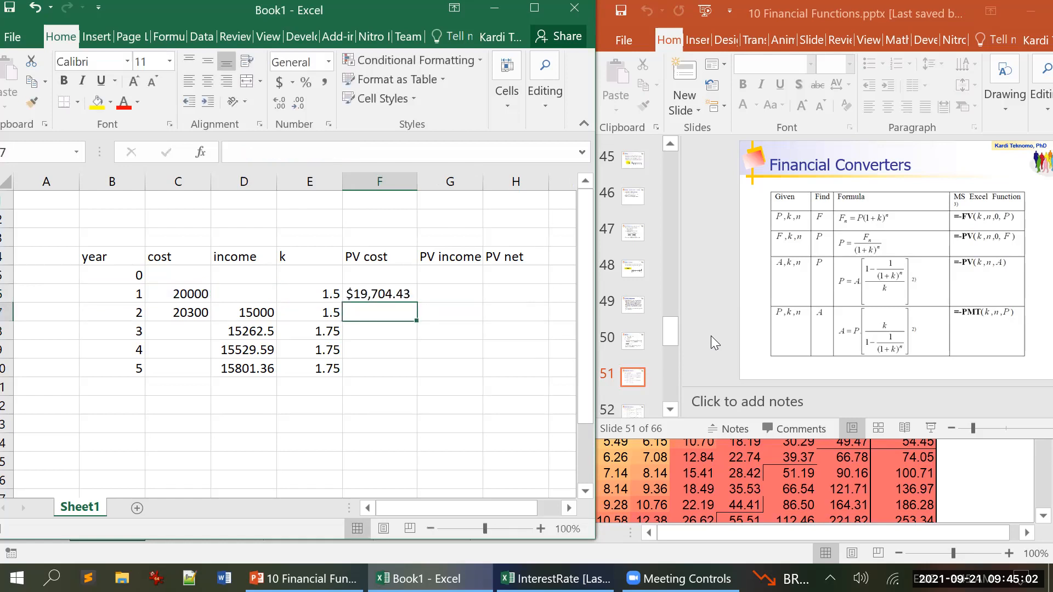
Calculate the present value of the year 1 income in G6 with the formula =-PV(E6/100,B6,0,D6).
key(Up)
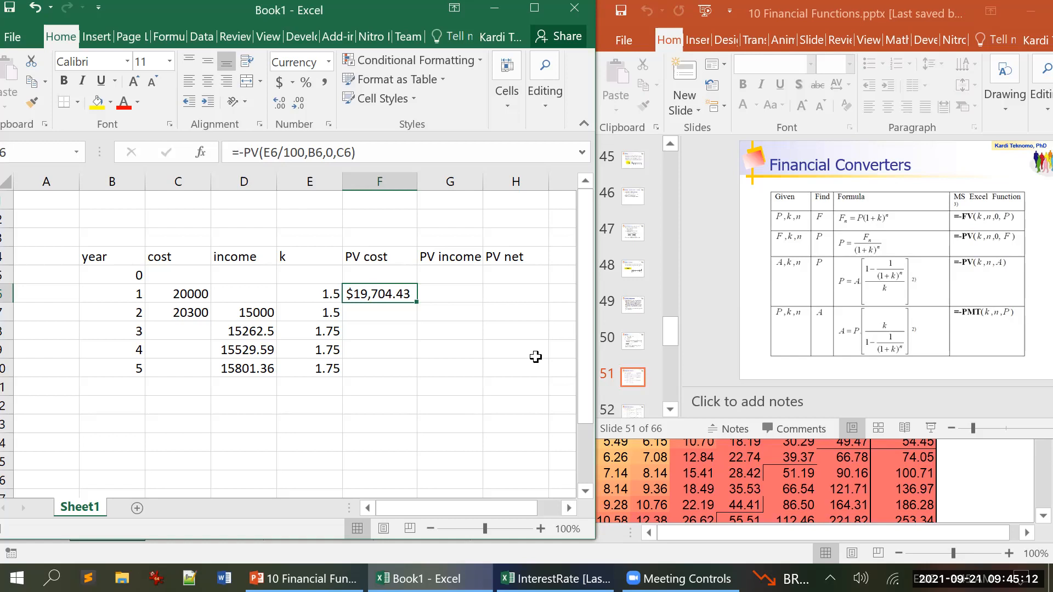
key(Right)
text(=)
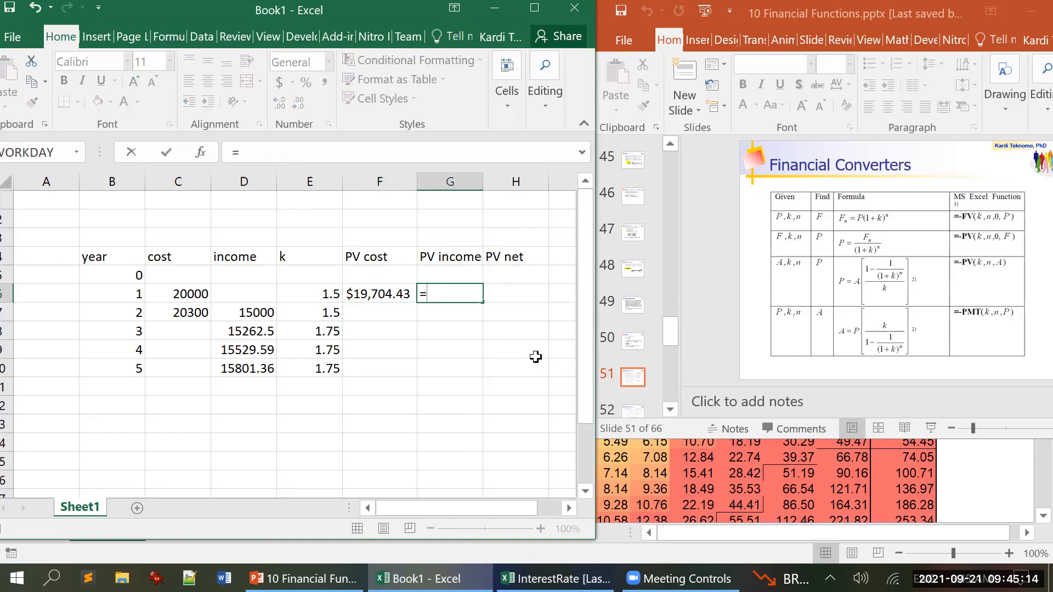
text(-pv()
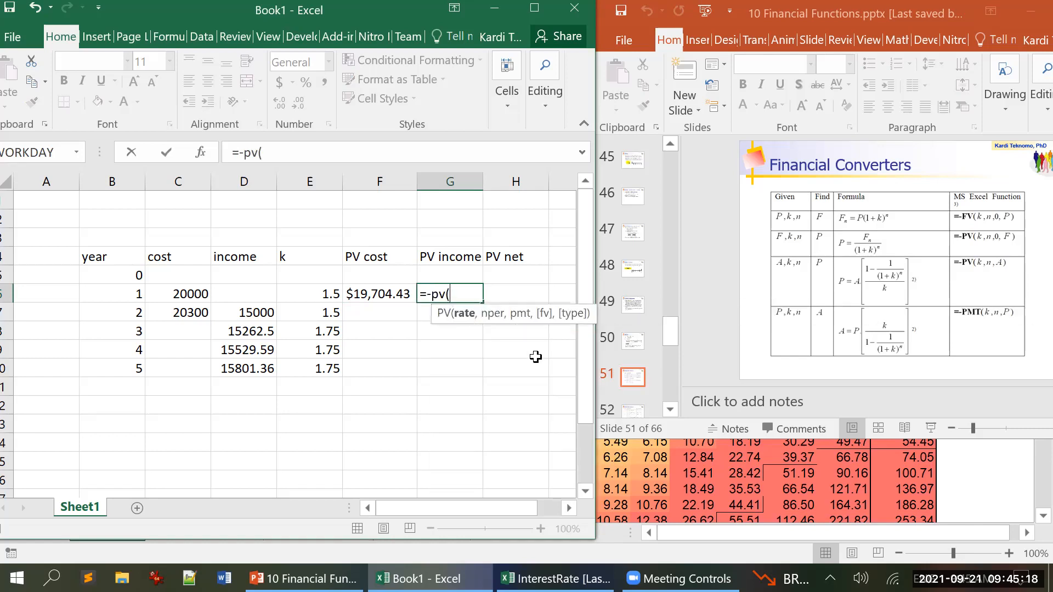
key(Left)
key(Left)
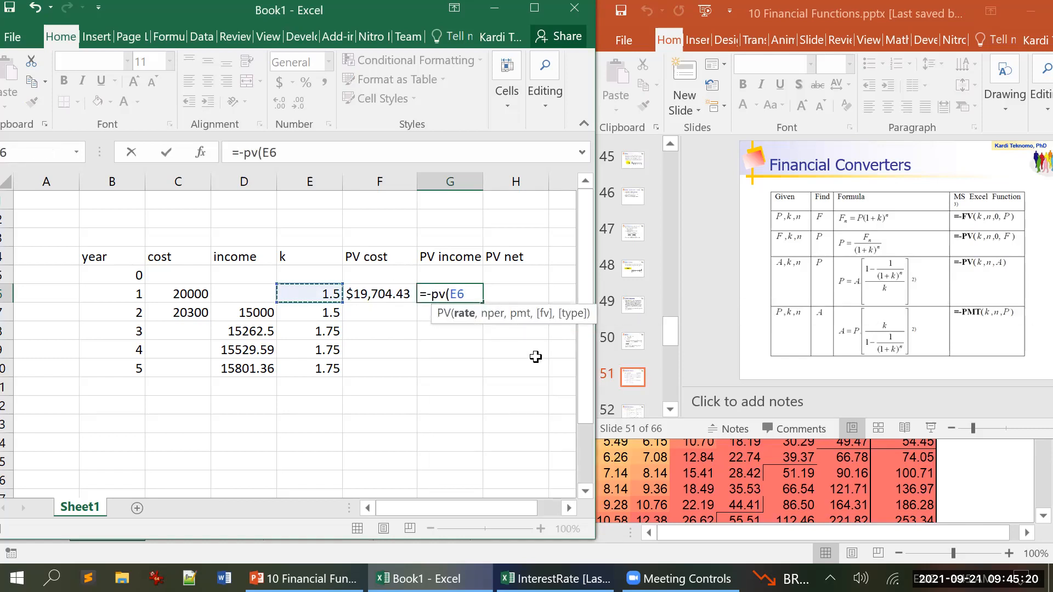
text(/100,)
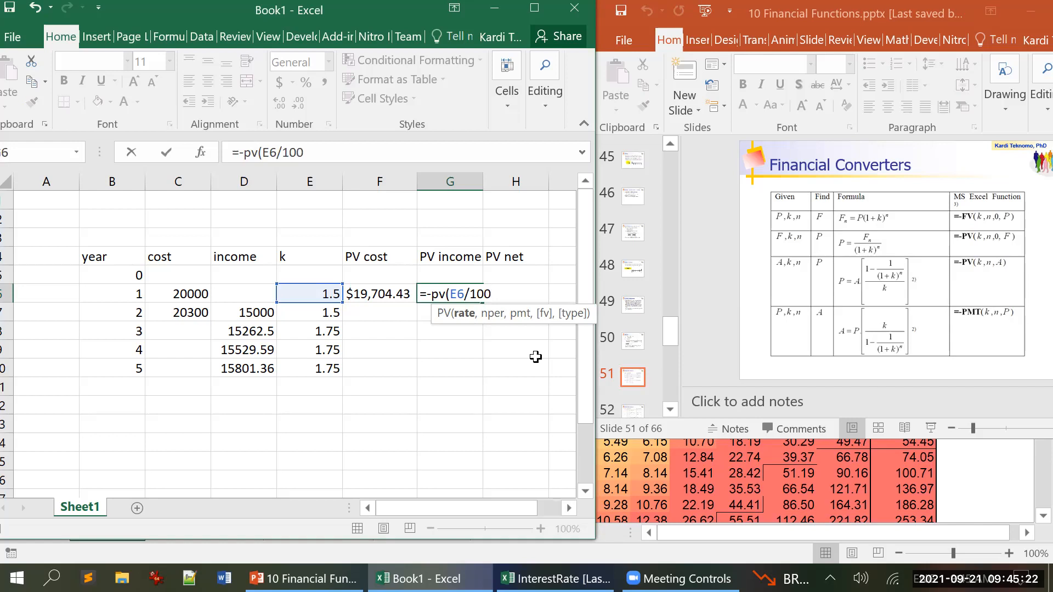
key(Left)
key(Left)
key(Left)
key(Left)
key(Left)
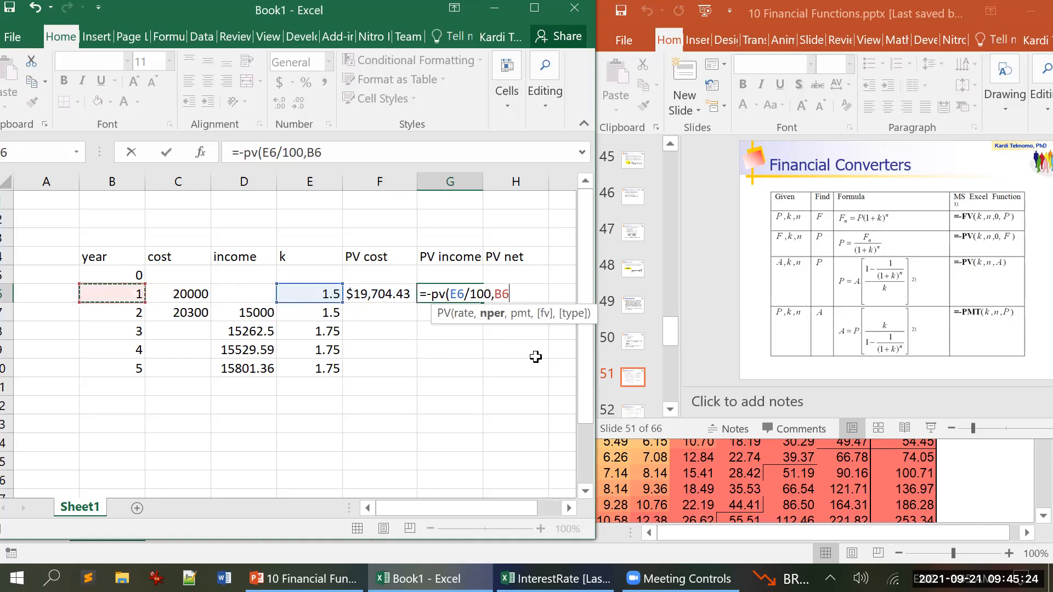
text(,0,)
key(Left)
key(Left)
key(Left)
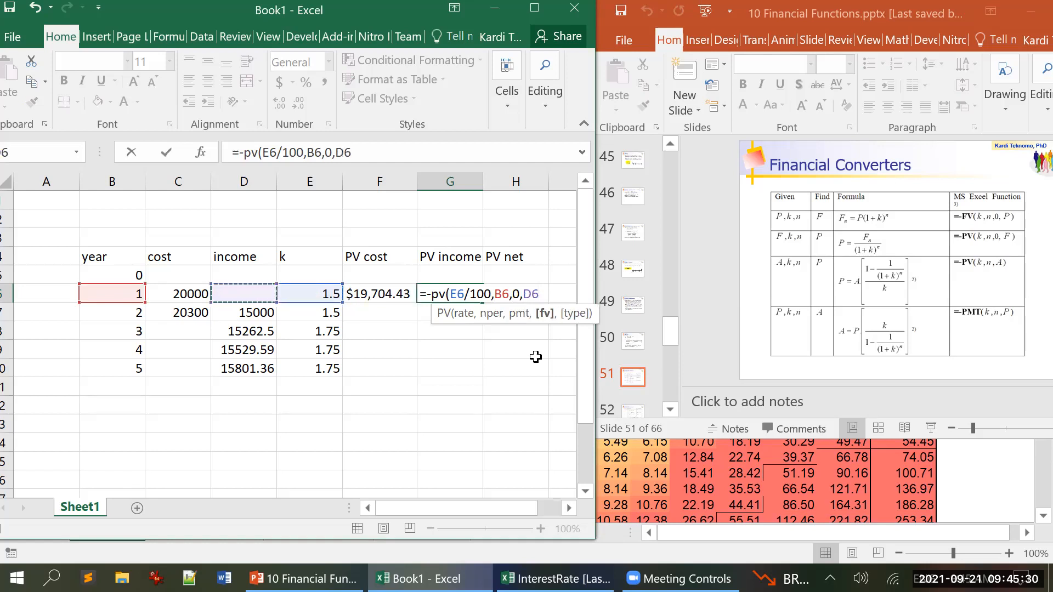
text())
key(Return)
key(Up)
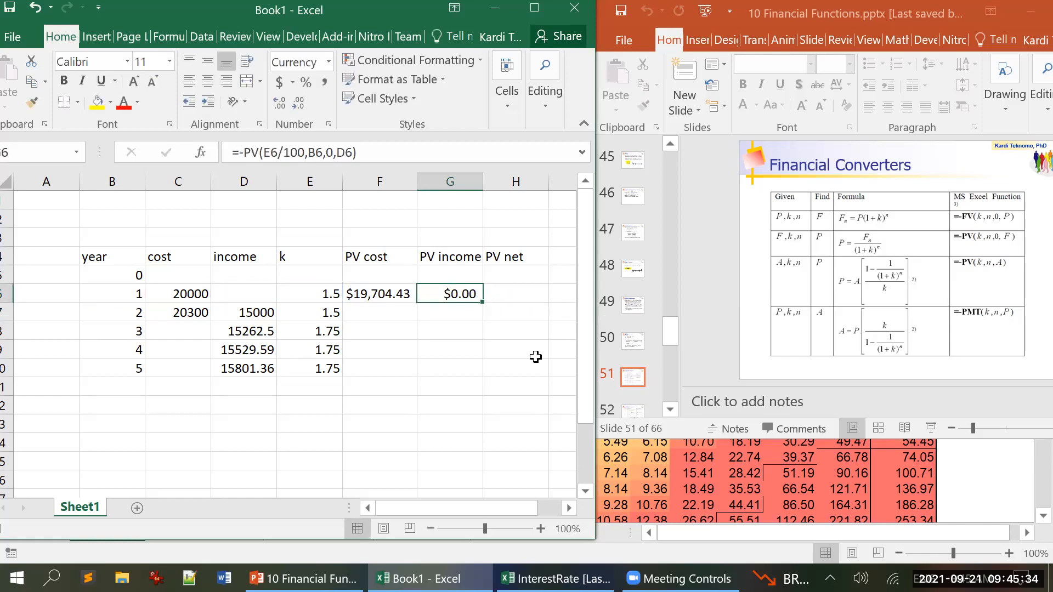
Calculate the year 1 PV net in H6 as PV income minus PV cost with the formula =G6-F6.
click(372, 294)
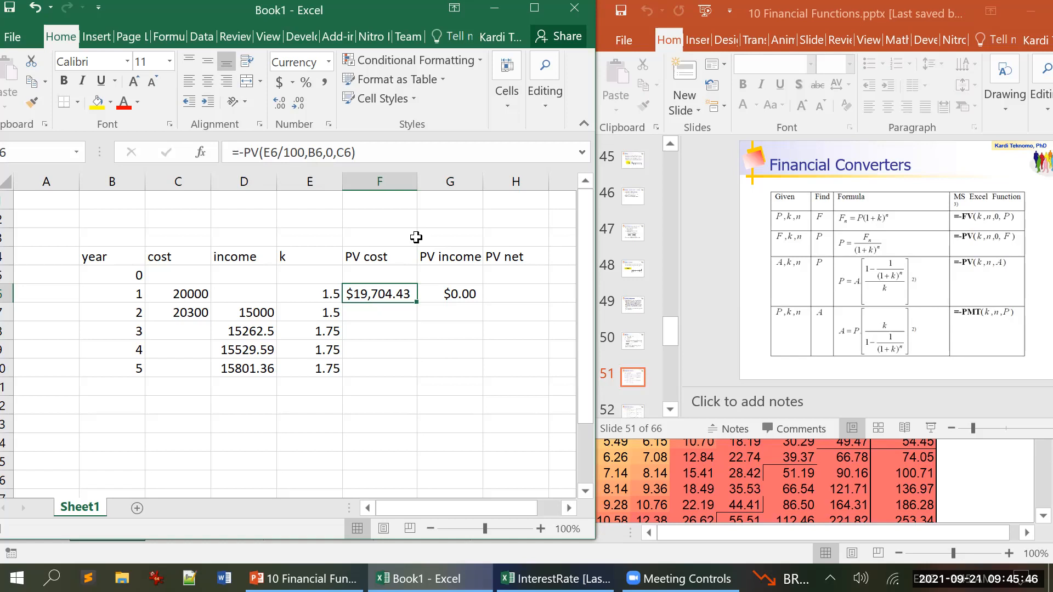
key(Right)
key(Right)
text(=)
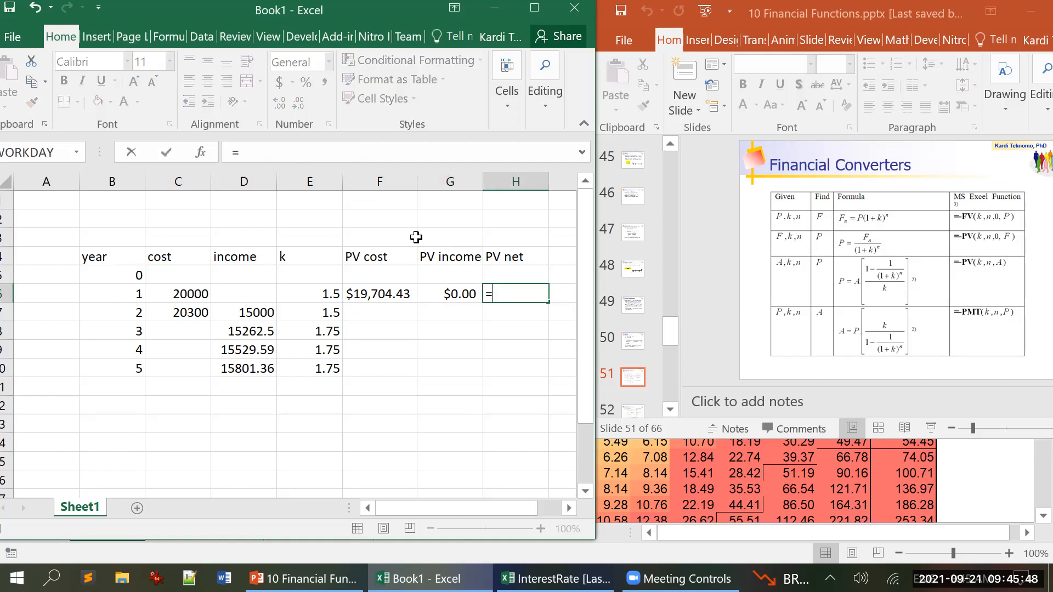
key(Left)
text(-)
key(Left)
key(Left)
key(Return)
key(Up)
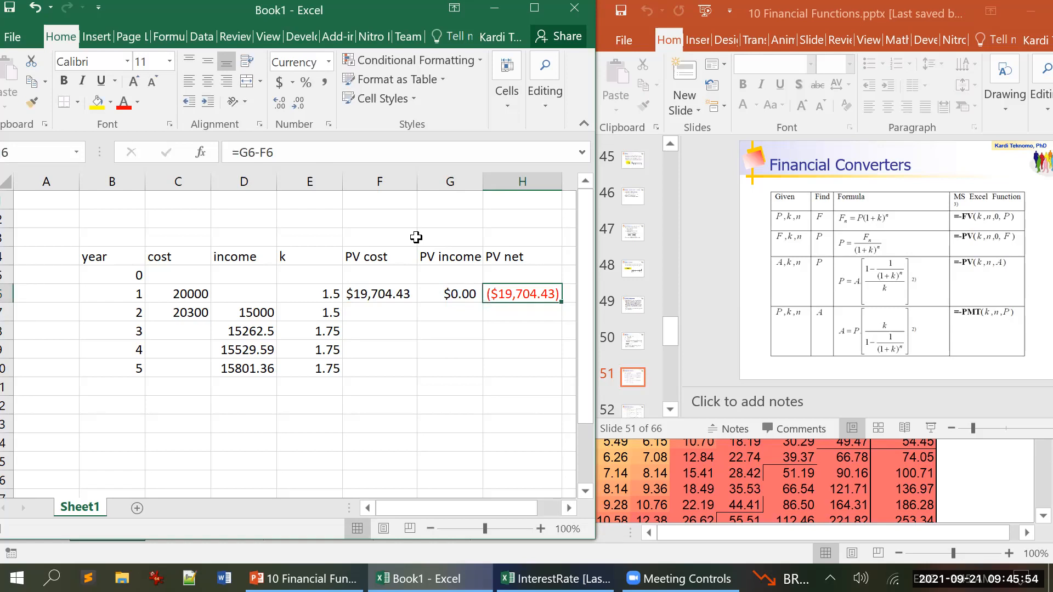
Copy the year 1 formulas in F6:H6 down through year 5 in row 10, and widen the PV income column to fit its values.
key(Left)
key(Left)
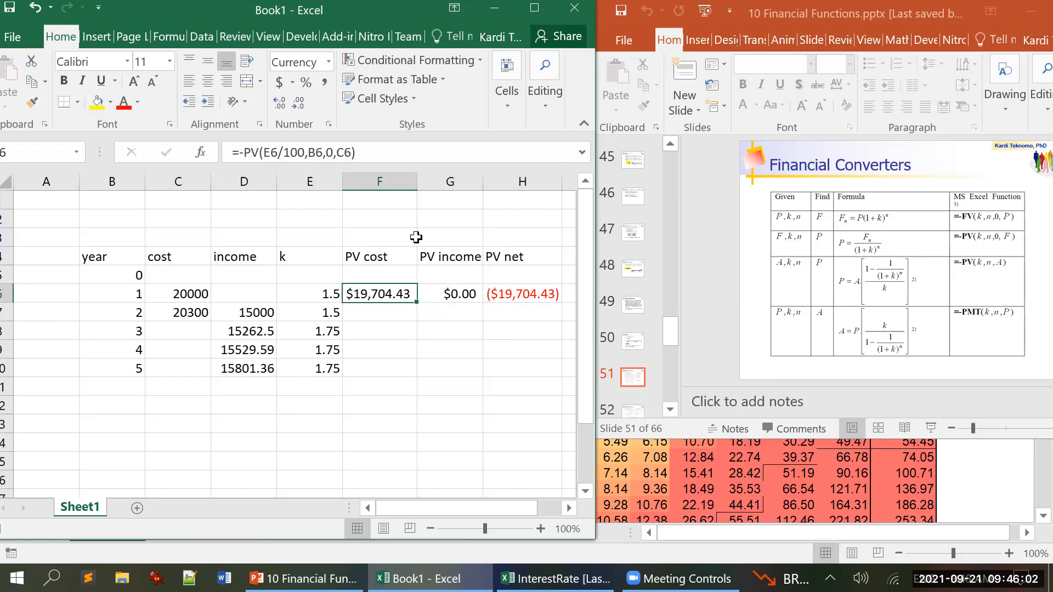
key(shift+Right)
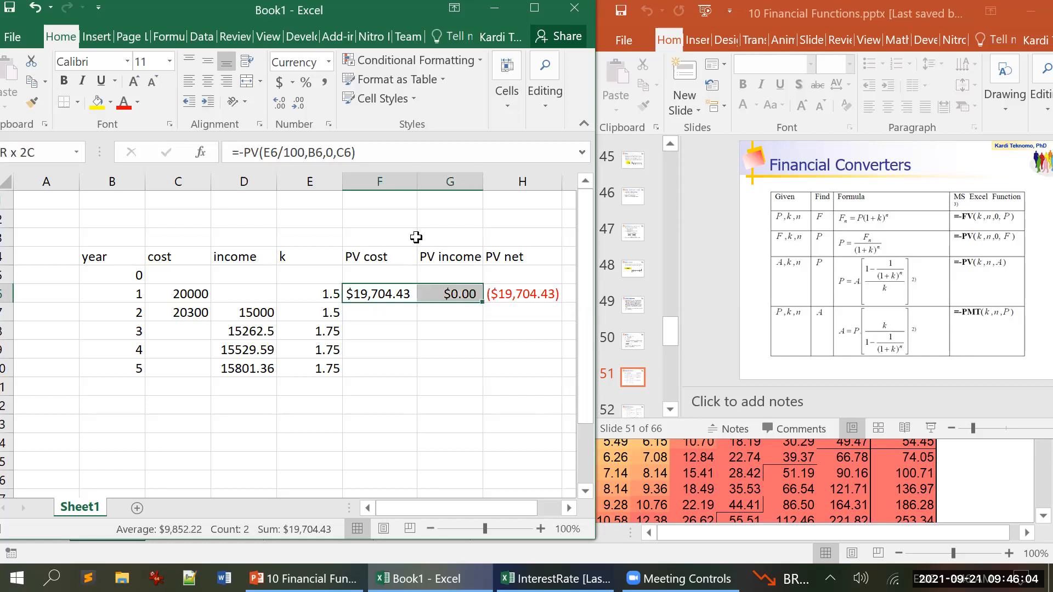
key(shift+Right)
key(ctrl+c)
key(shift+Down)
key(shift+Down)
key(shift+Down)
key(shift+Down)
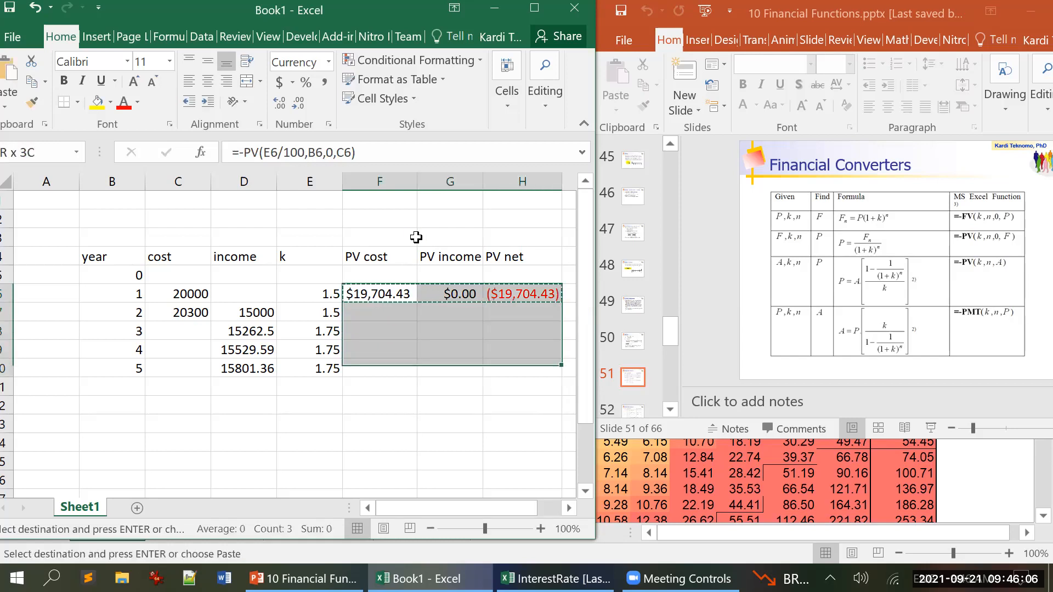
key(ctrl+v)
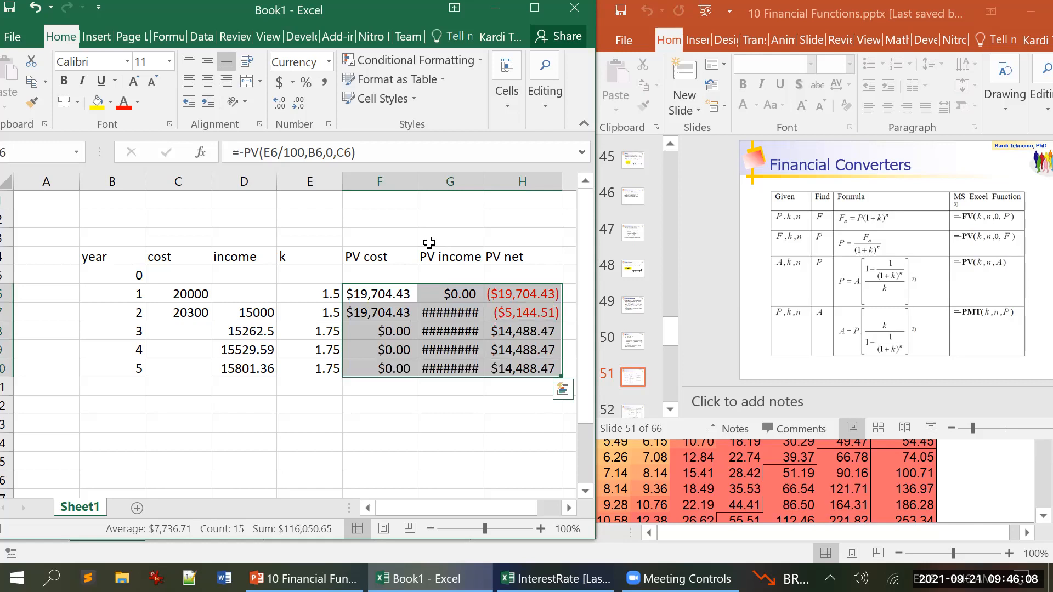
drag(483, 181, 498, 181)
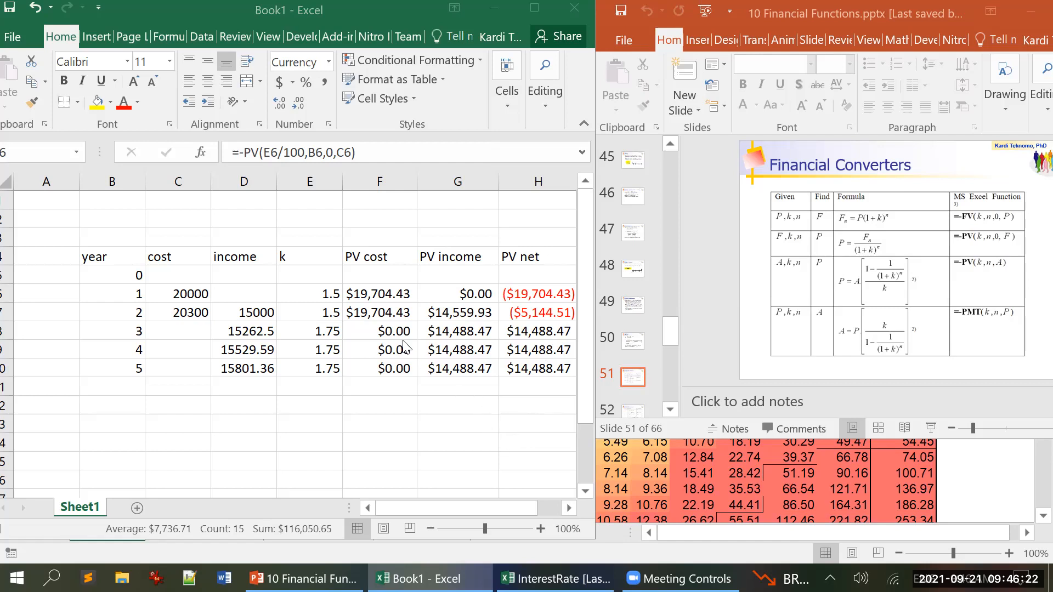
Examine the copied present value formulas in the PV cost column, F6:F10.
click(388, 331)
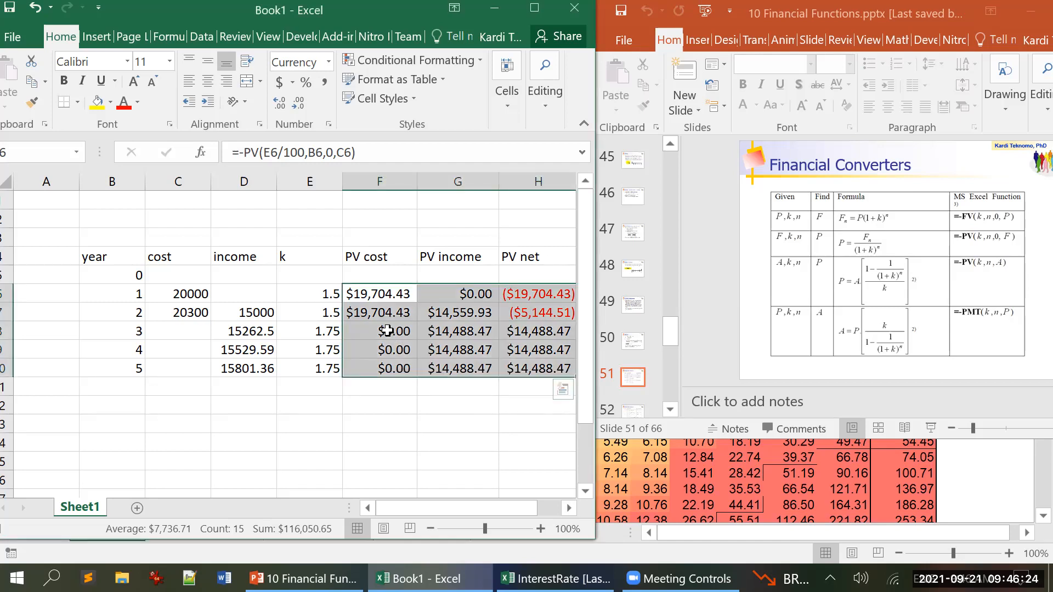
click(388, 331)
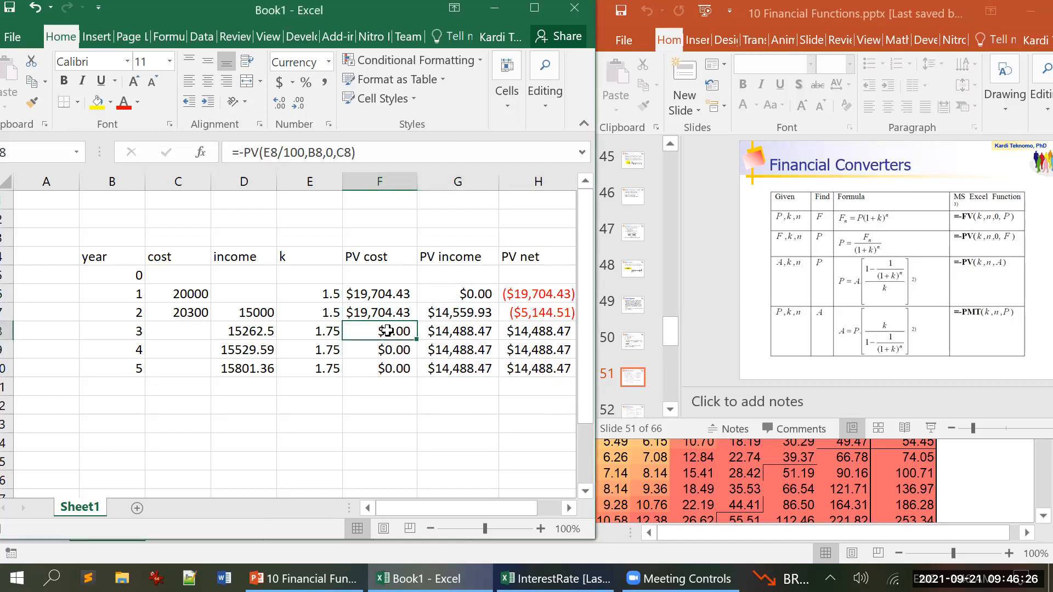
key(Up)
key(Up)
key(Up)
key(Up)
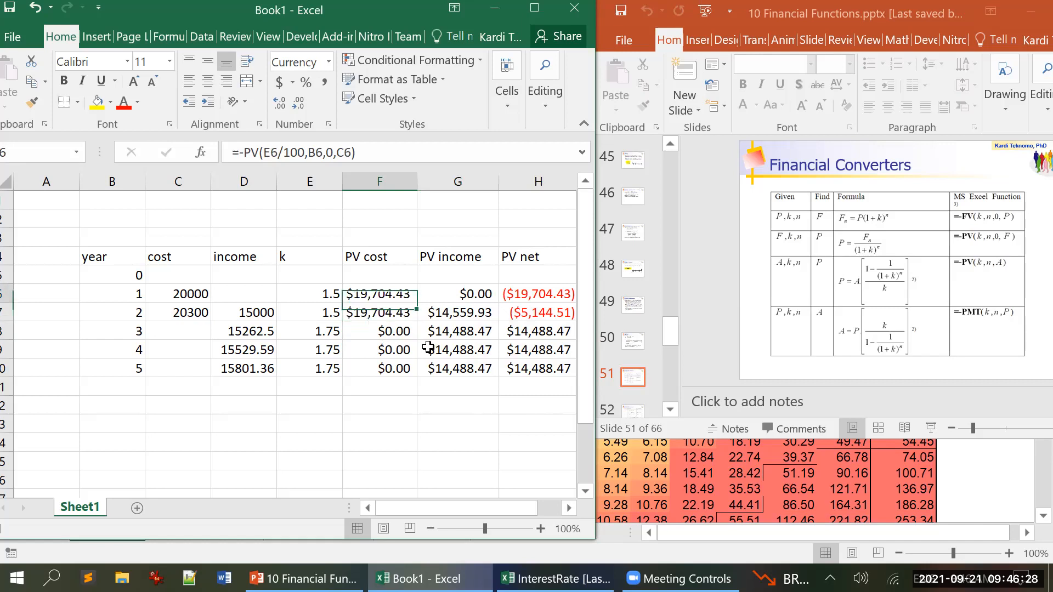
key(Down)
key(Down)
key(Down)
key(Down)
key(Down)
key(Down)
Enter the label NPV in cell G12 below the PV income column.
key(Down)
key(Down)
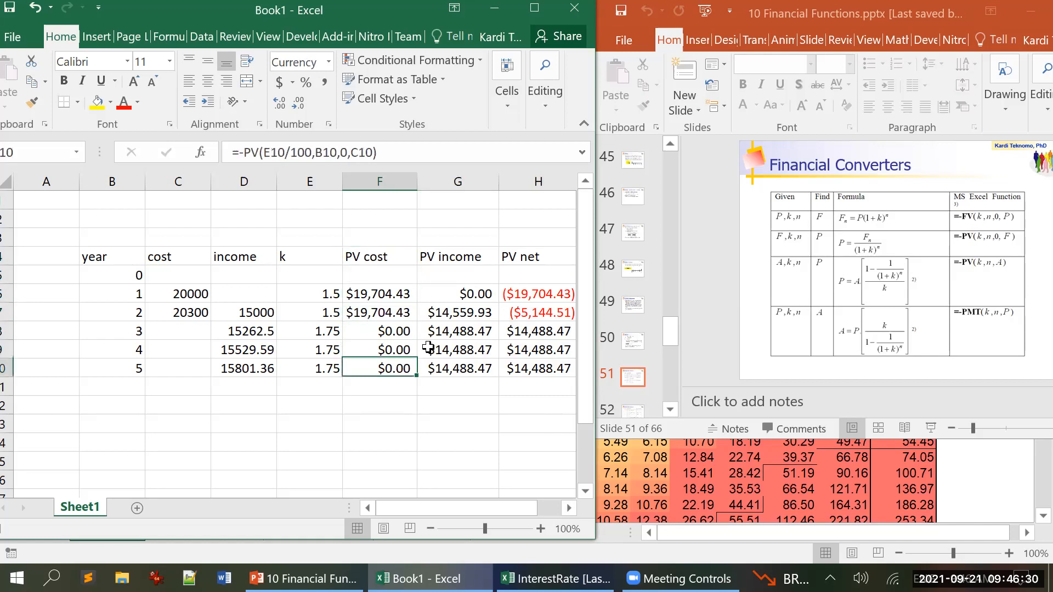
key(Right)
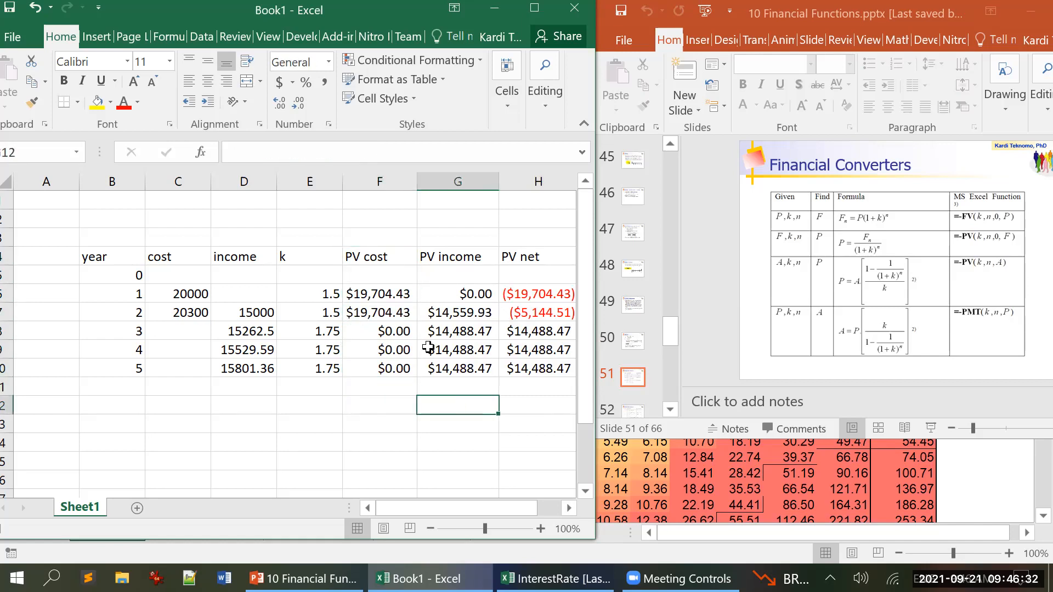
text(NPV)
key(Return)
Sum the yearly PV net values in H12 with the formula =SUM(H6:H10).
key(Up)
key(Right)
text(=sum()
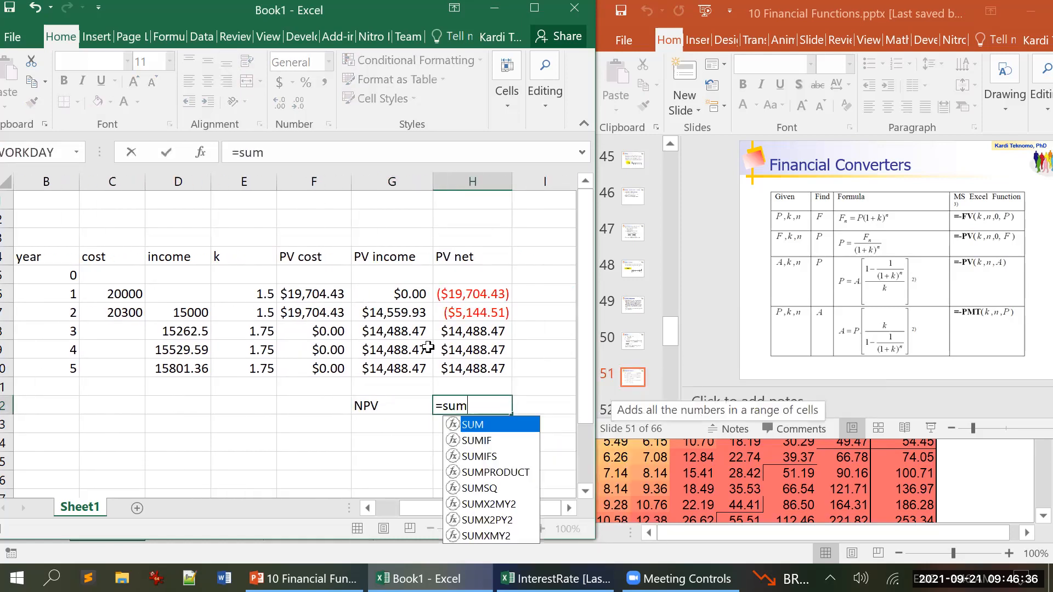
key(Up)
key(Up)
key(shift+Up)
key(shift+Up)
key(shift+Up)
key(shift+Up)
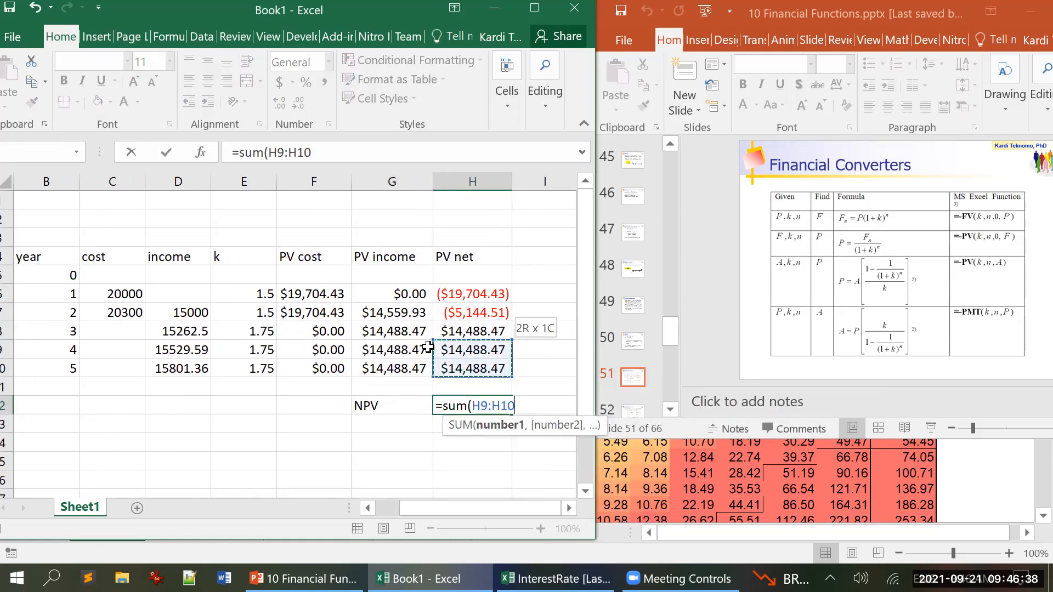
text())
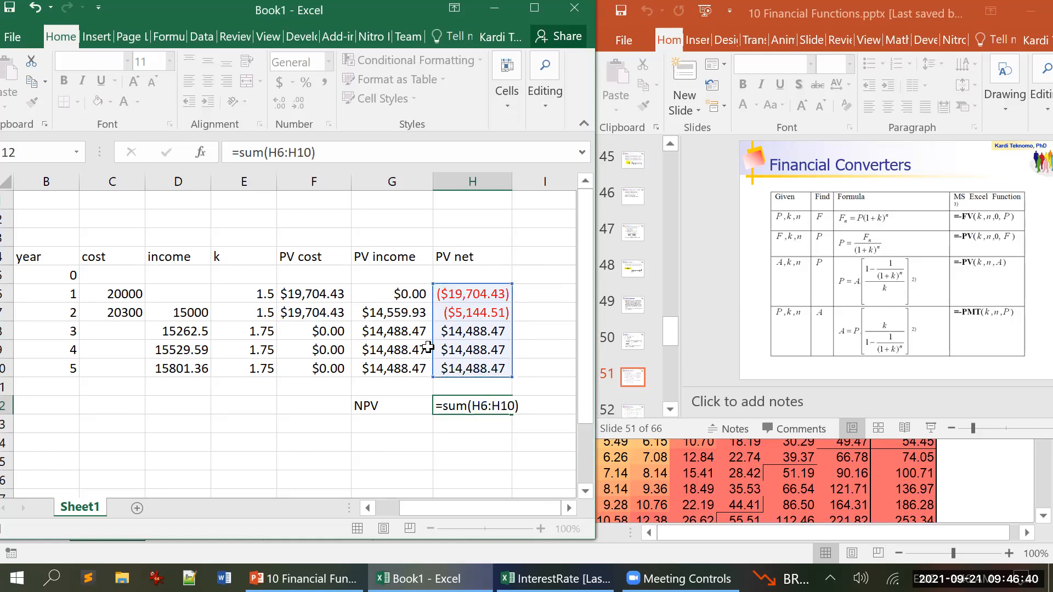
key(Return)
Move the NPV label and its sum from G12:H12 down one row to G13:H13.
key(Left)
key(Left)
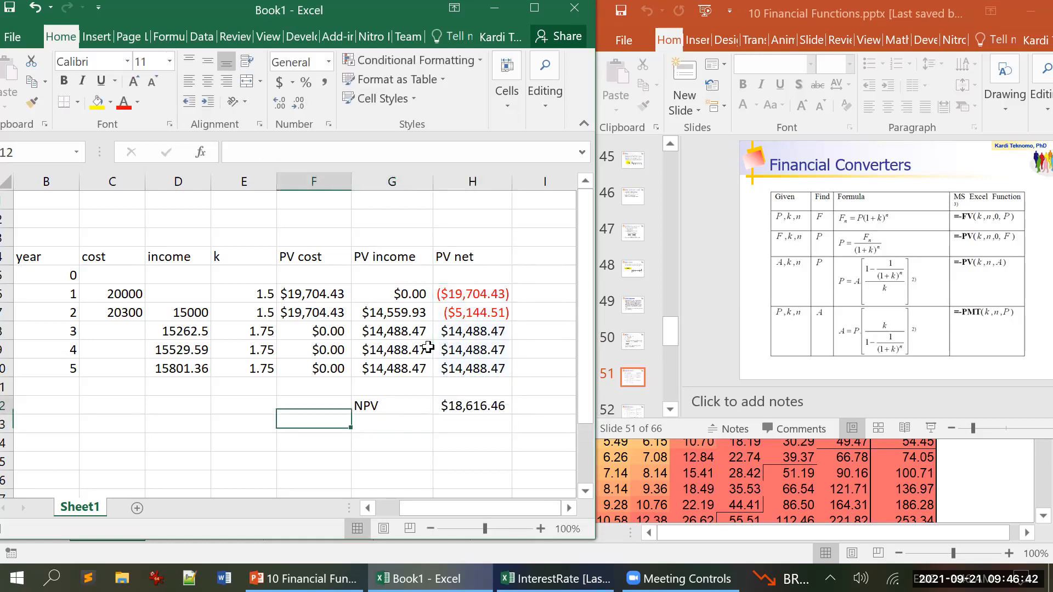
key(Up)
key(Right)
key(shift+Right)
key(ctrl+x)
key(Down)
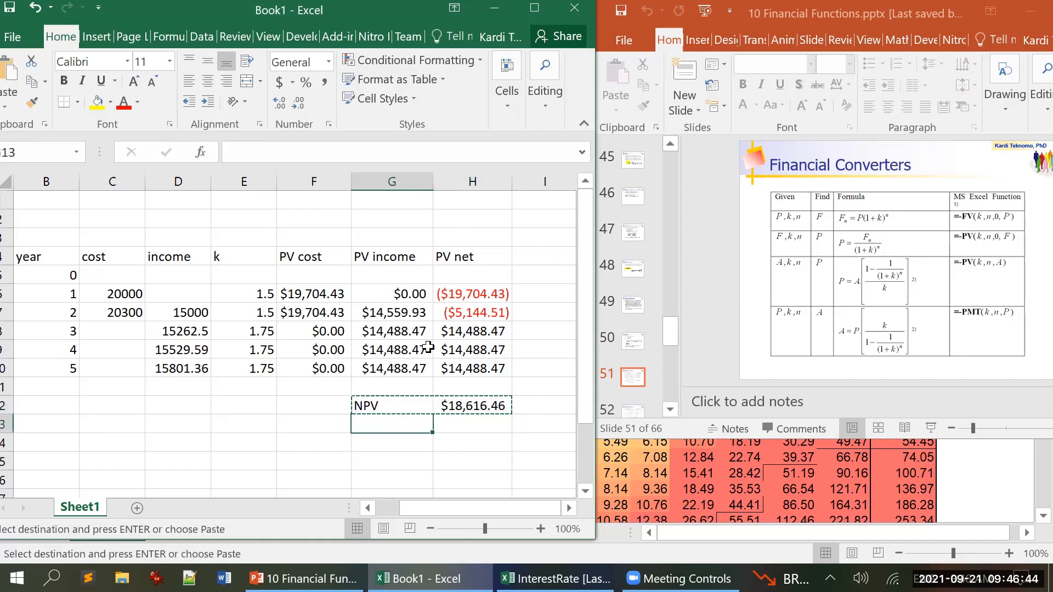
key(ctrl+v)
Total the PV cost column in F12 with the formula =SUM(F6:F10).
key(Up)
key(Left)
key(Left)
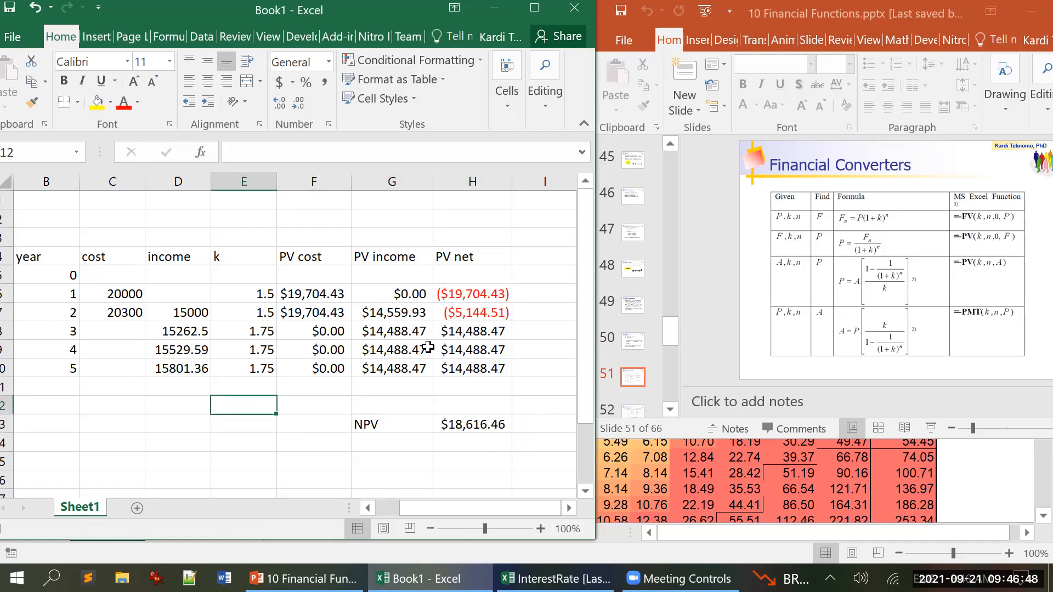
key(Right)
text(=s)
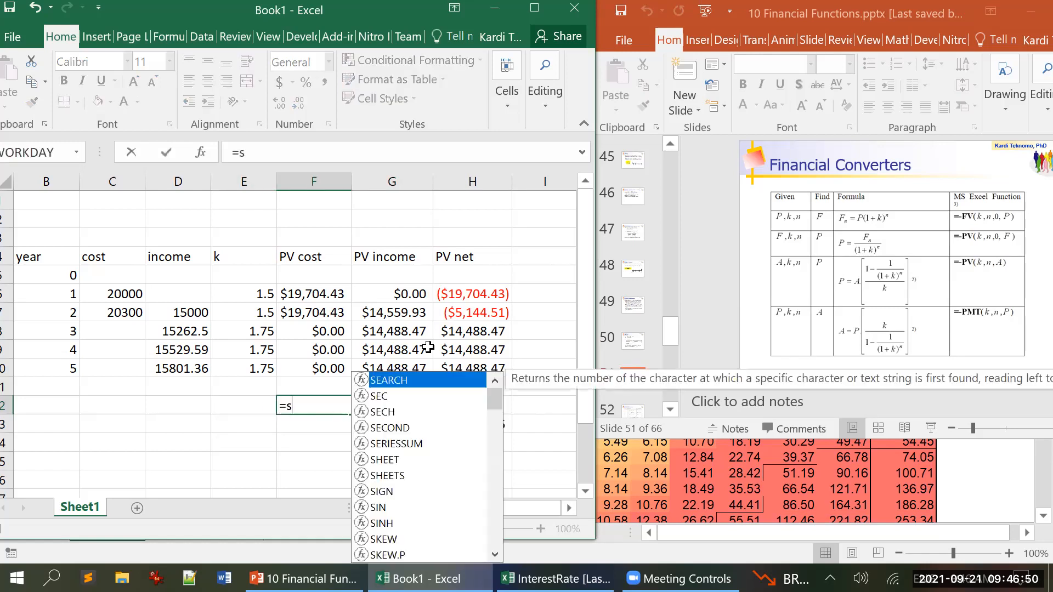
text(um()
key(Up)
key(Up)
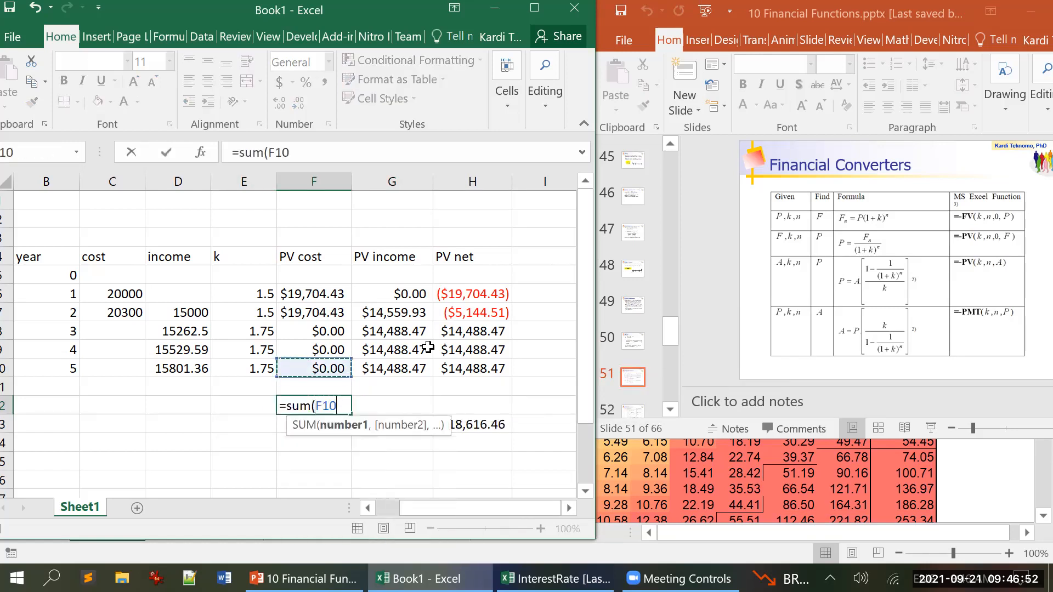
key(shift+Up)
key(shift+Up)
key(shift+Up)
key(shift+Up)
key(Return)
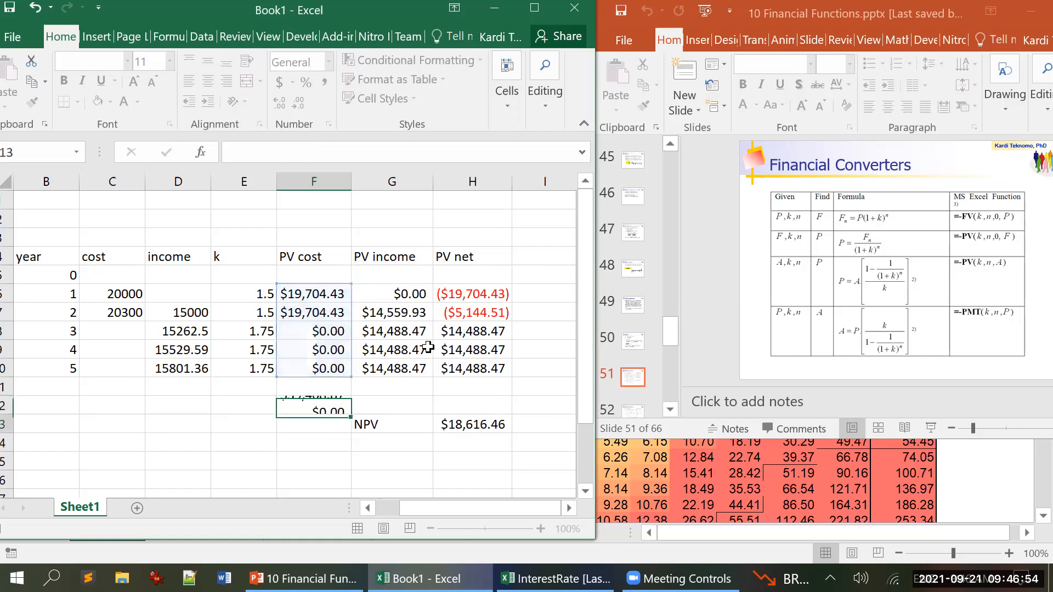
Copy the PV cost total in F12 across to G12:H12 to total PV income and PV net.
key(Up)
key(ctrl+c)
key(shift+Right)
key(shift+Right)
key(ctrl+v)
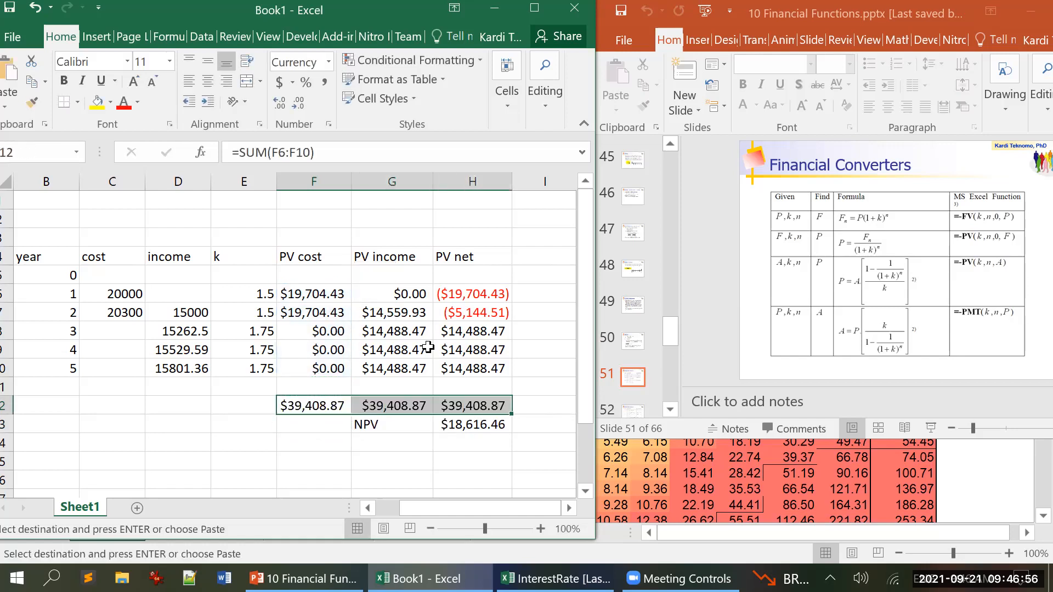
Move the NPV label and value from G13:H13 to G14:H14, leaving a blank row under the totals.
key(Down)
key(Right)
key(shift+Right)
key(ctrl+x)
key(Down)
key(ctrl+v)
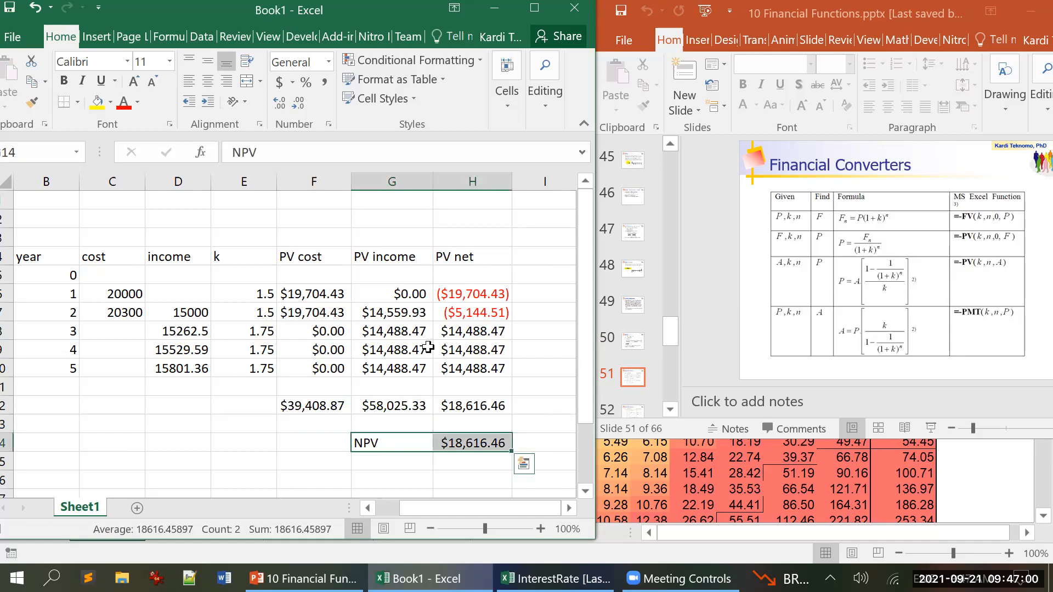
Enter the labels BCR in G15 and IRR in G16 beneath NPV.
key(Down)
text(BCR)
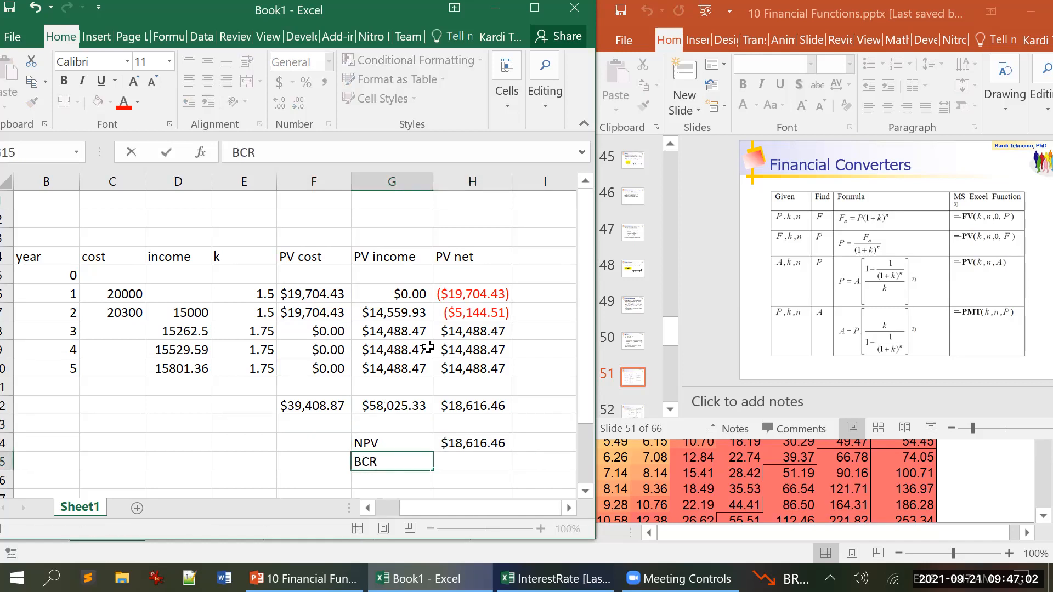
key(Return)
text(IRR)
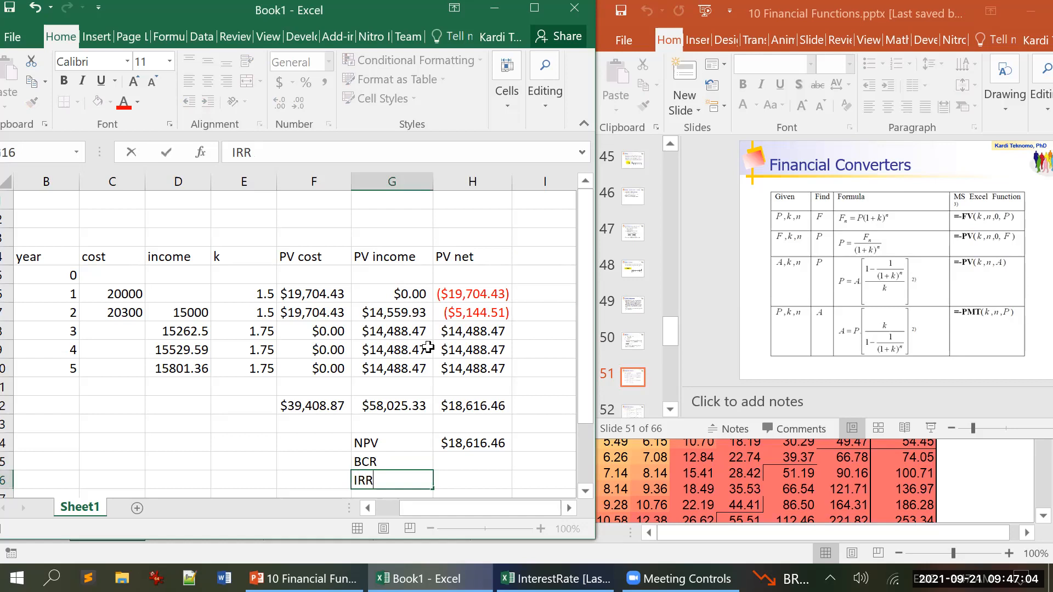
key(Return)
key(Up)
key(Up)
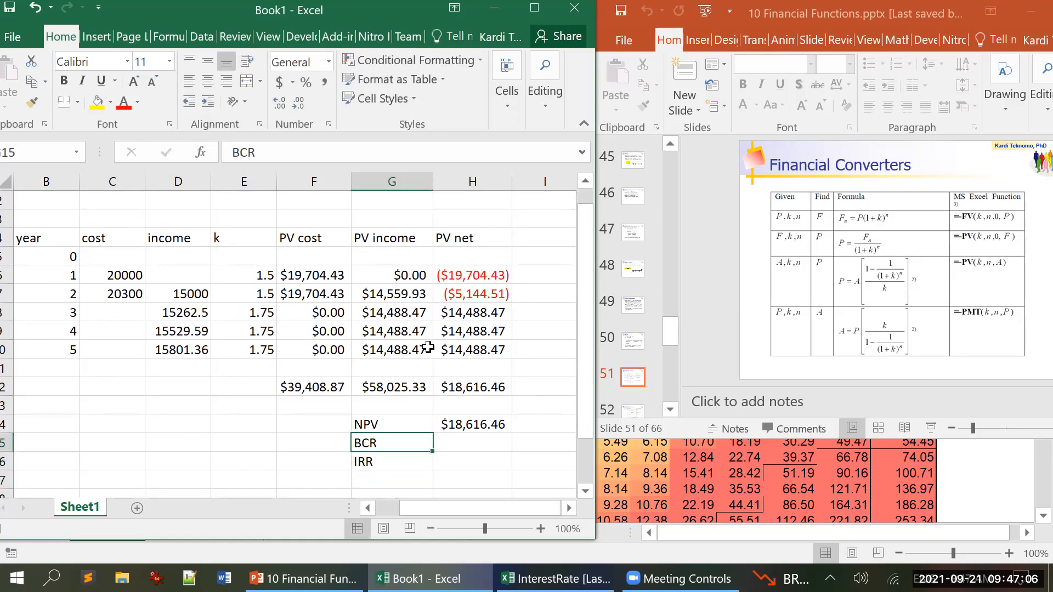
Calculate BCR in H15 as total PV income divided by total PV cost with the formula =G12/F12.
key(Right)
text(=)
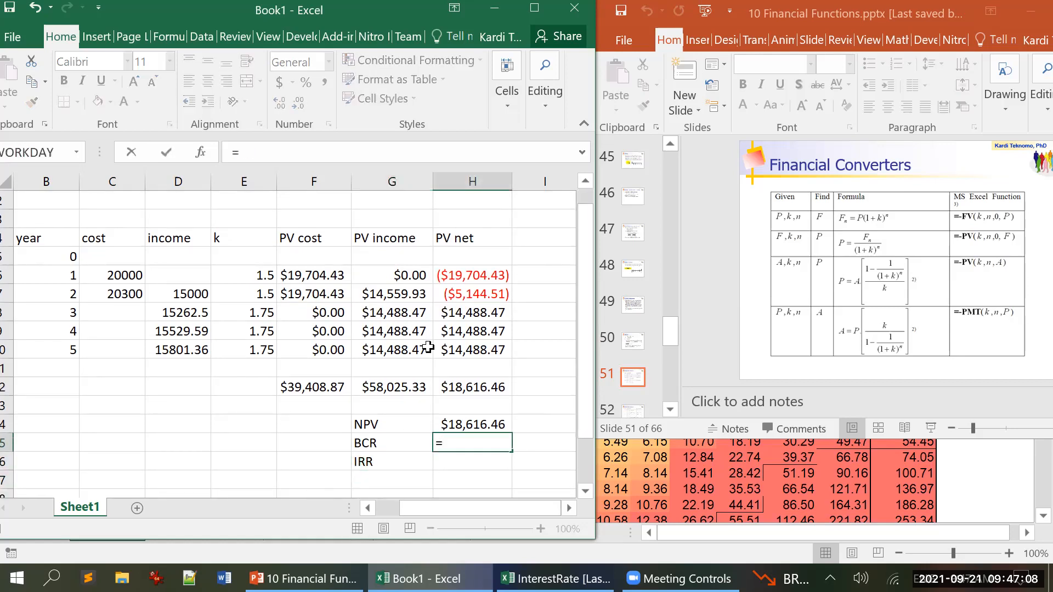
key(Up)
key(Up)
key(Up)
key(Left)
text(/)
key(Up)
key(Up)
key(Up)
key(Left)
key(Left)
key(Return)
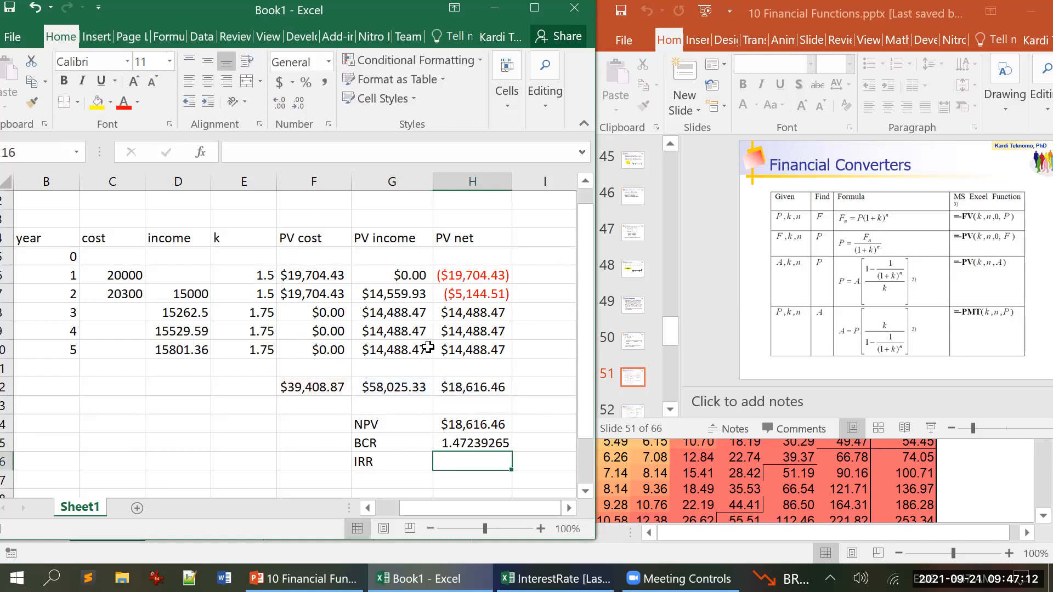
Calculate IRR in H16 from the yearly PV net values with the formula =IRR(H6:H10).
text(=)
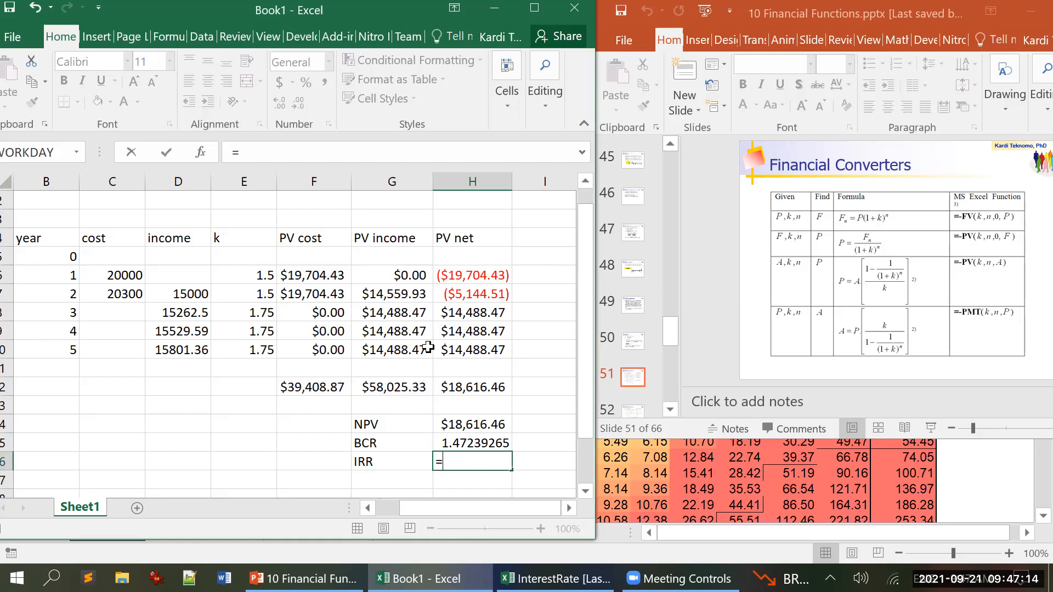
text(ii)
key(BackSpace)
text(r)
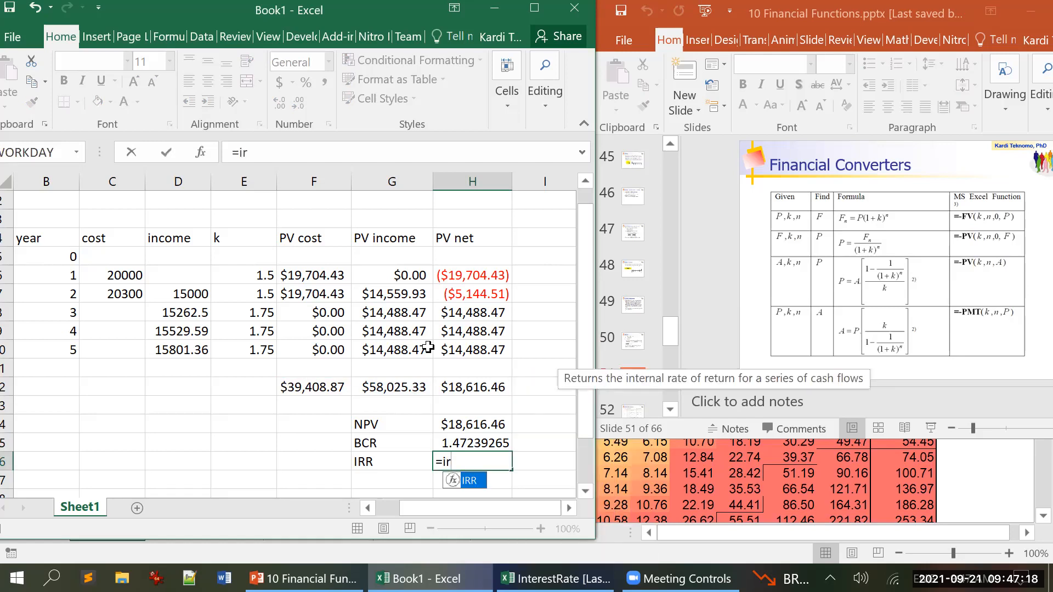
key(Tab)
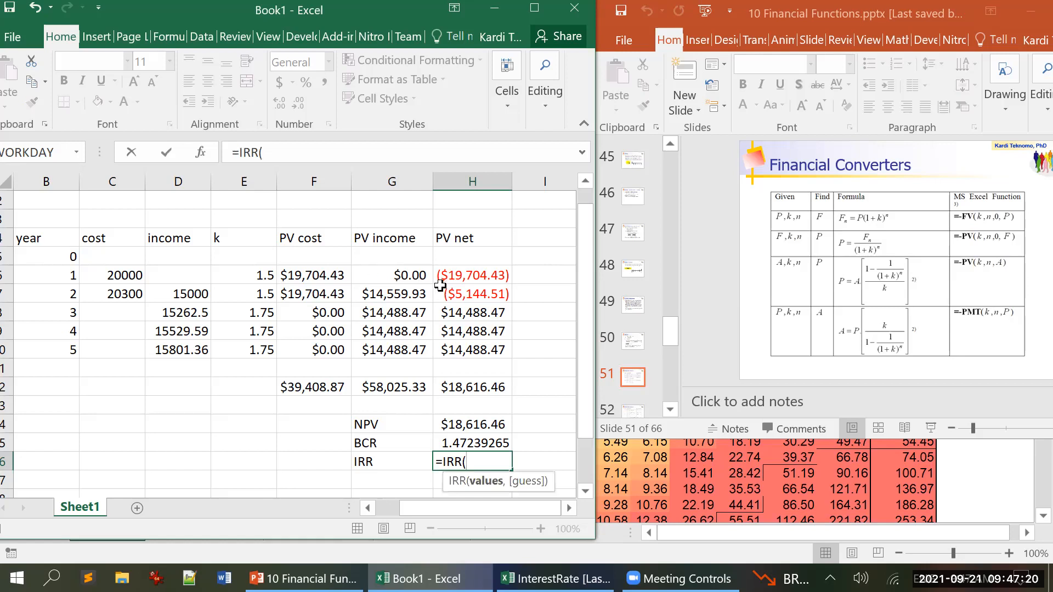
drag(466, 280, 461, 347)
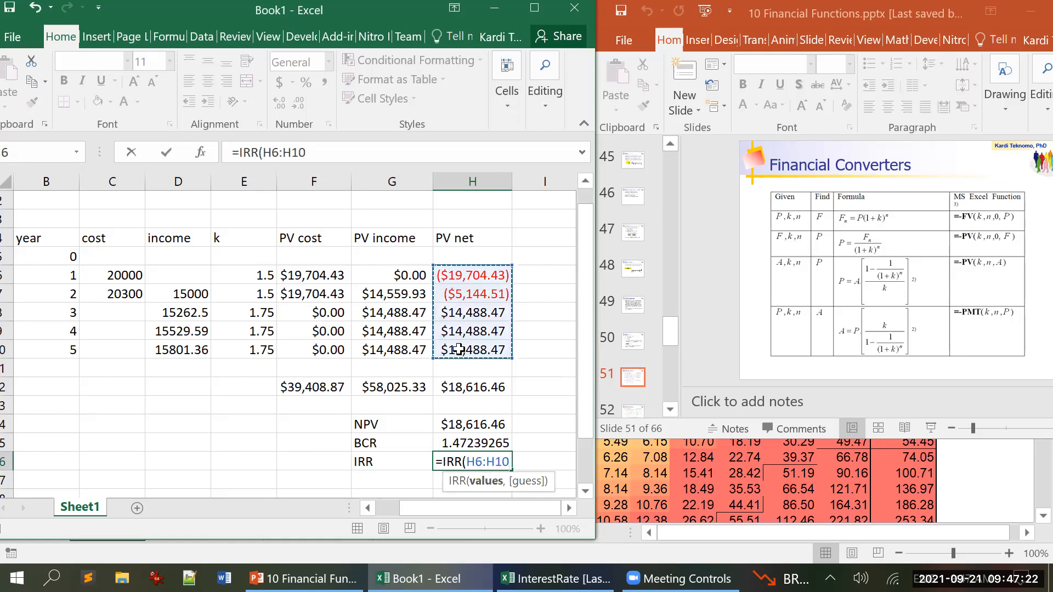
key(Return)
key(Up)
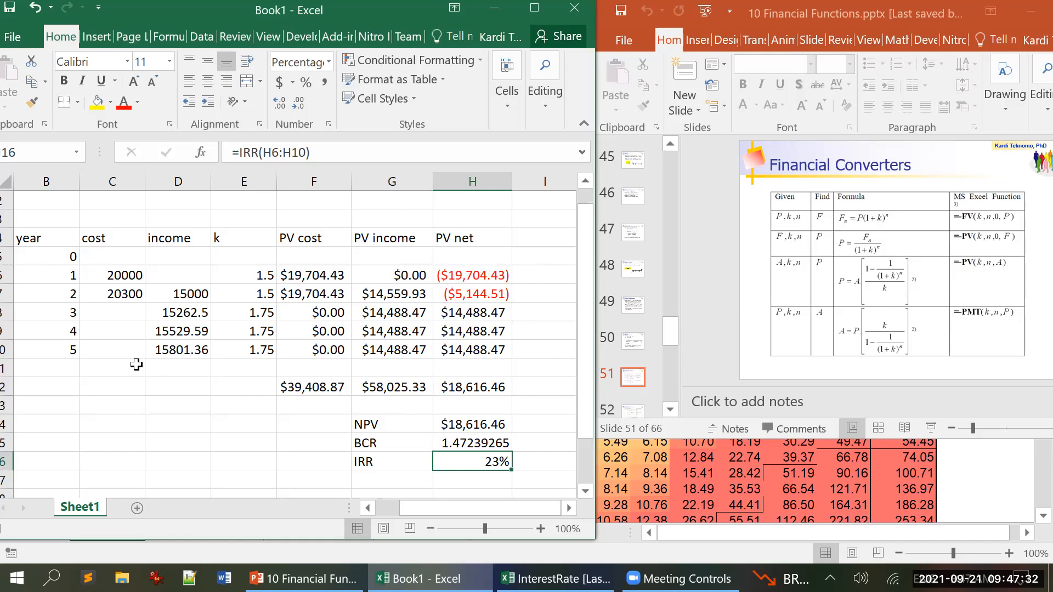
Examine the yearly cost, income and k entries, the year 2 PV cost formula and the PV cost total in F12.
click(111, 274)
click(246, 275)
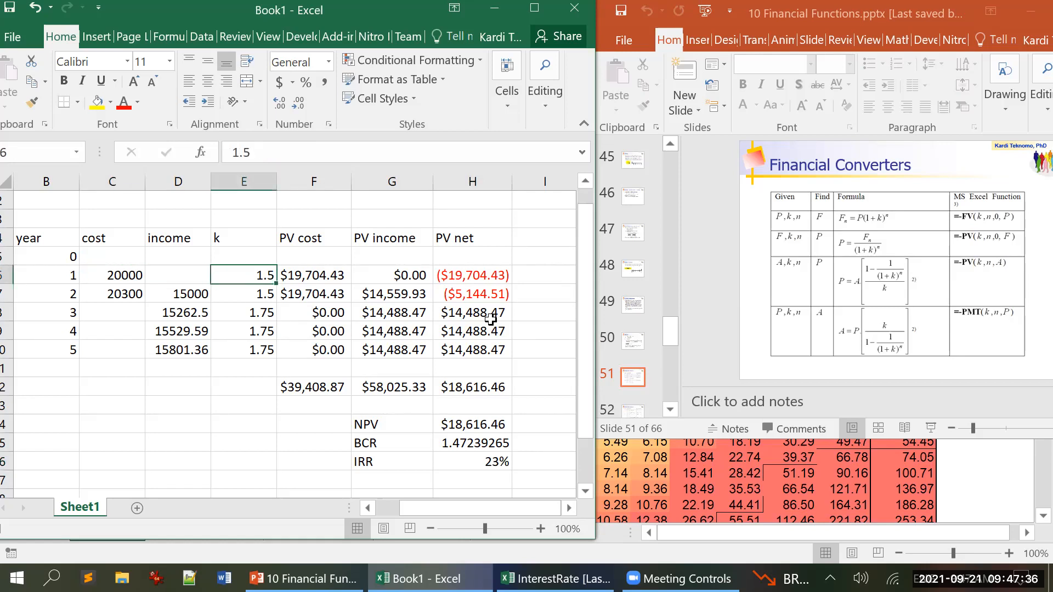
key(Down)
key(Down)
key(Down)
key(Down)
key(Up)
key(Up)
key(Up)
key(Right)
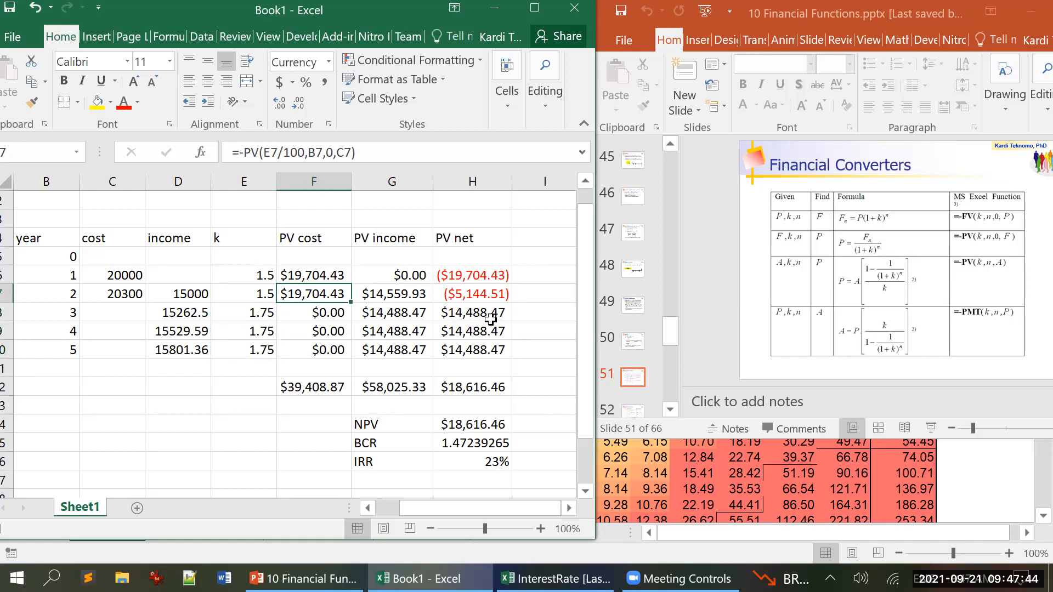
key(Left)
key(Left)
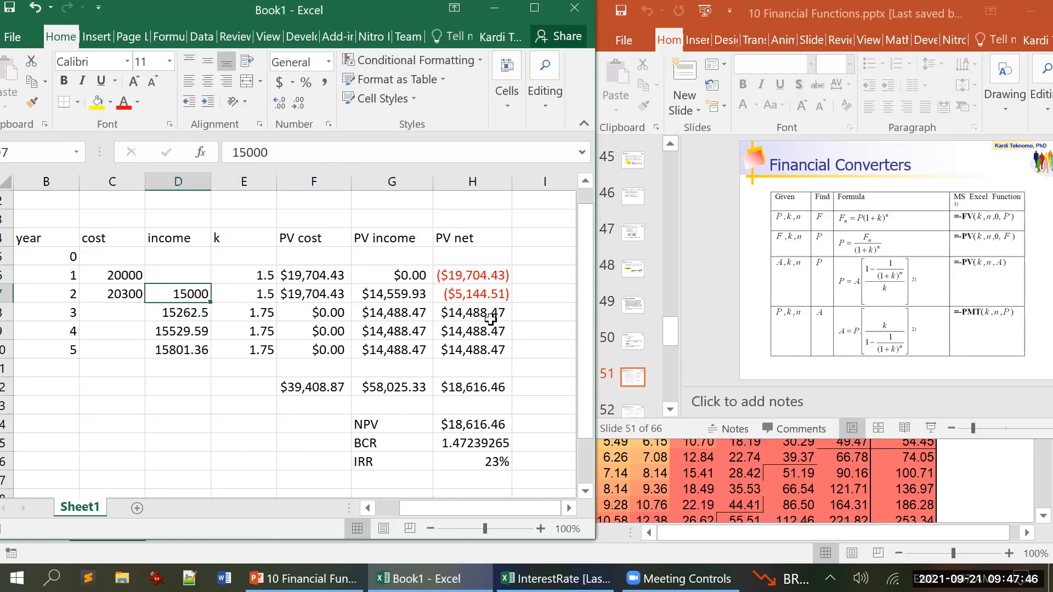
key(Left)
key(Right)
key(Right)
key(Up)
key(Down)
key(Down)
key(Down)
key(Down)
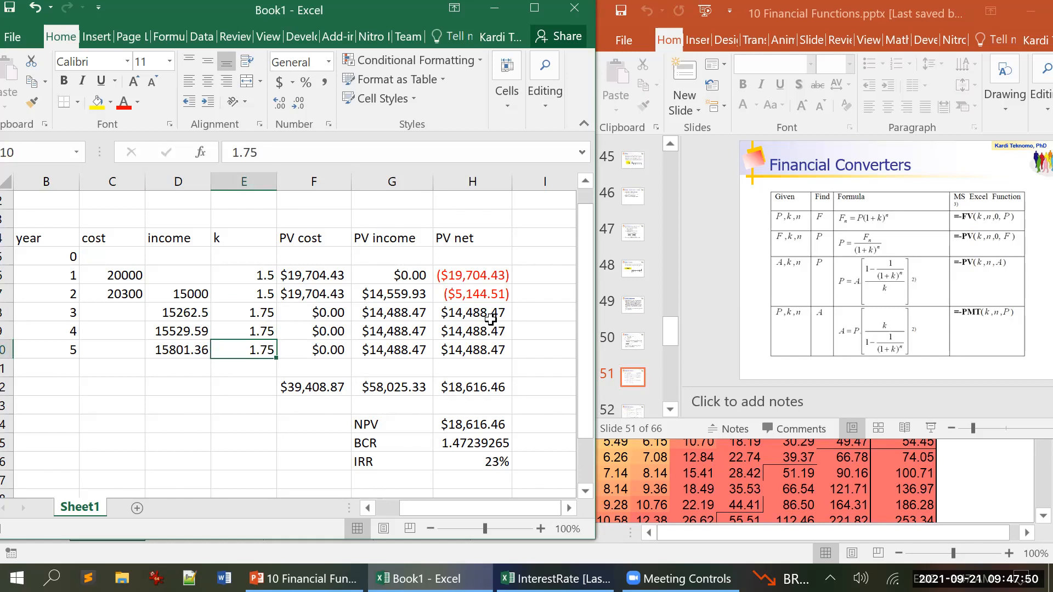
key(Right)
key(Down)
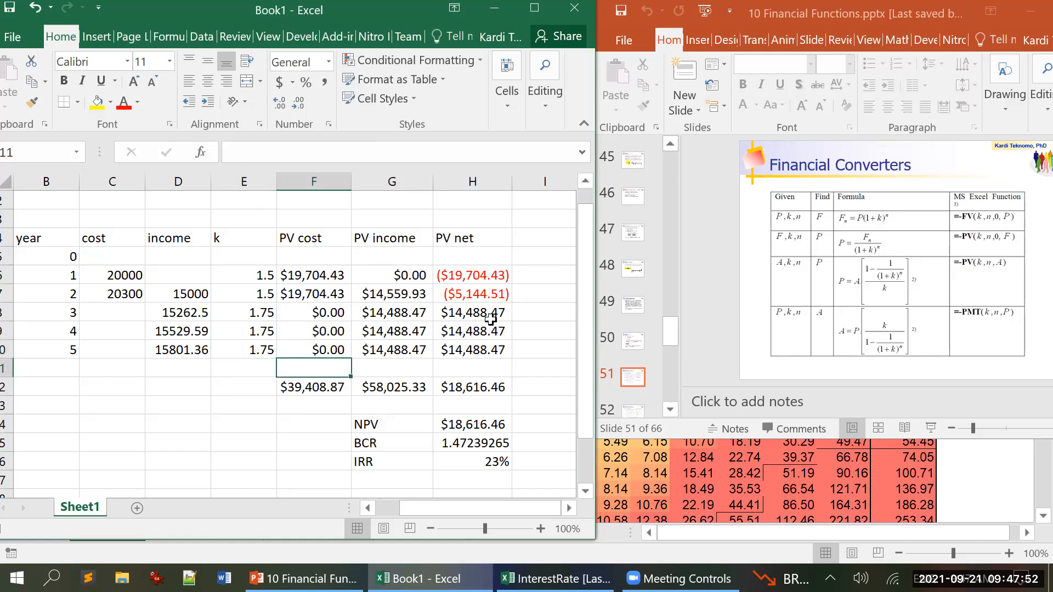
key(Down)
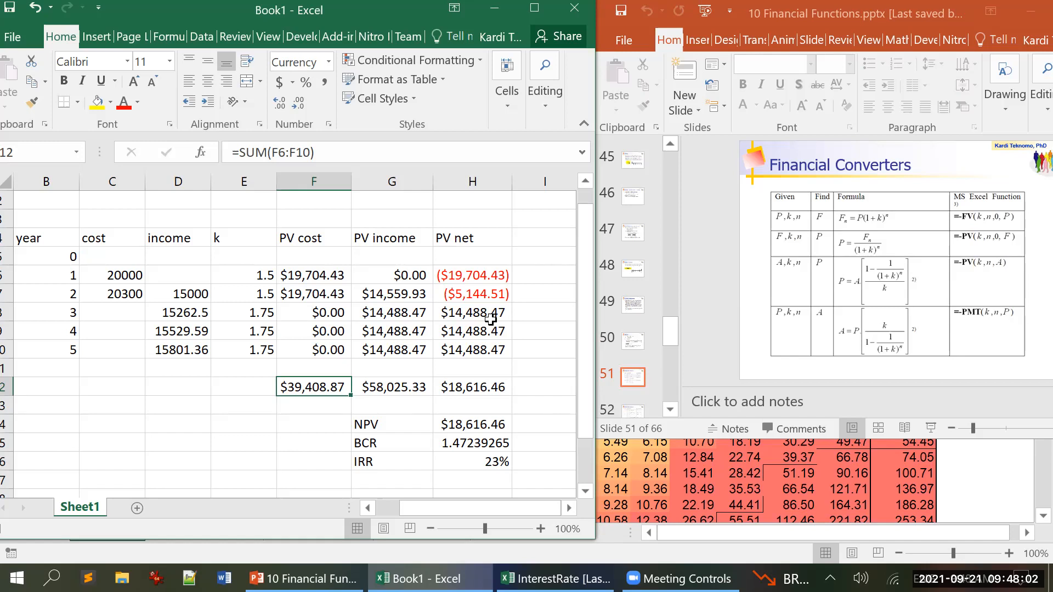
Fill the NPV, BCR and IRR result cells H14:H16 with the standard light green color.
key(Right)
key(Right)
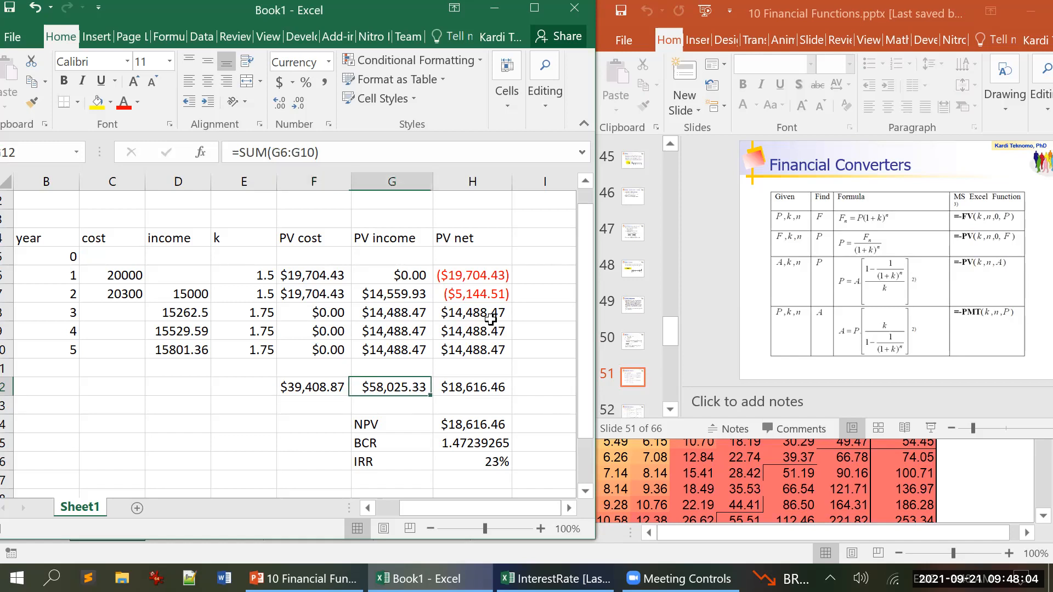
key(Down)
key(Down)
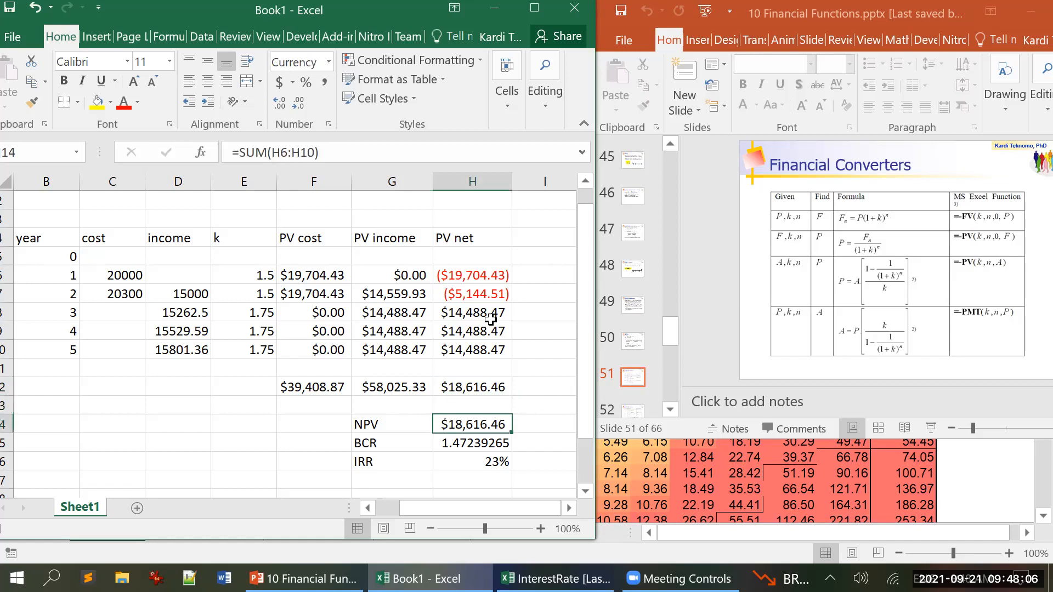
key(shift+Down)
key(shift+Down)
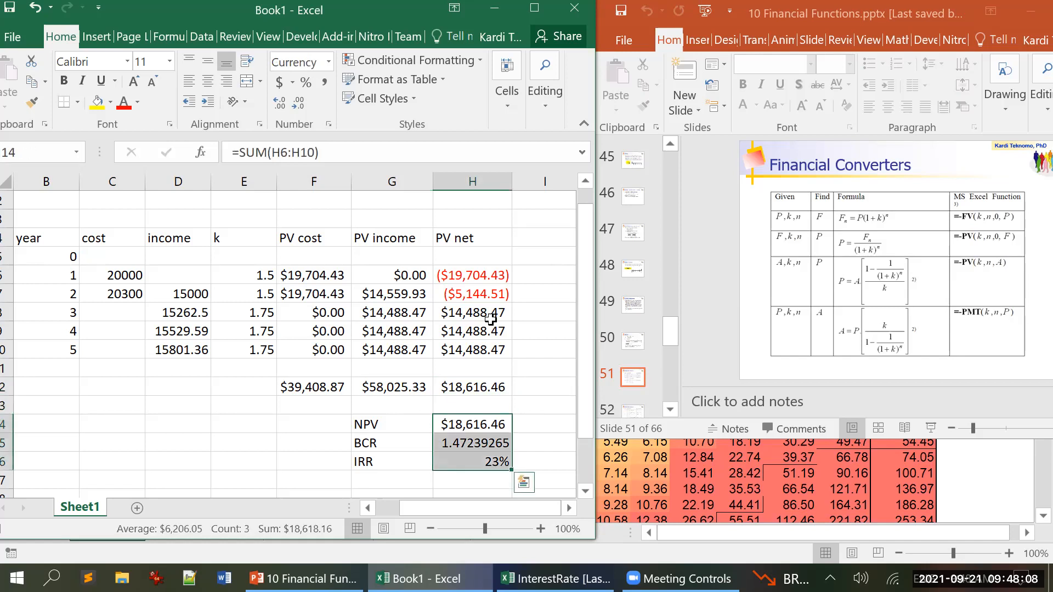
click(110, 108)
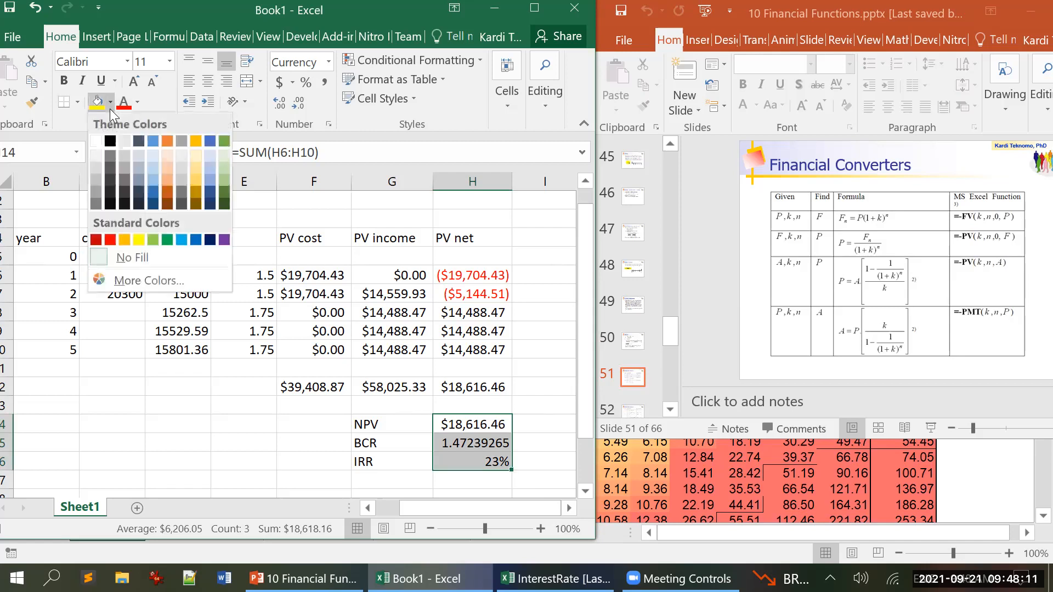
click(157, 240)
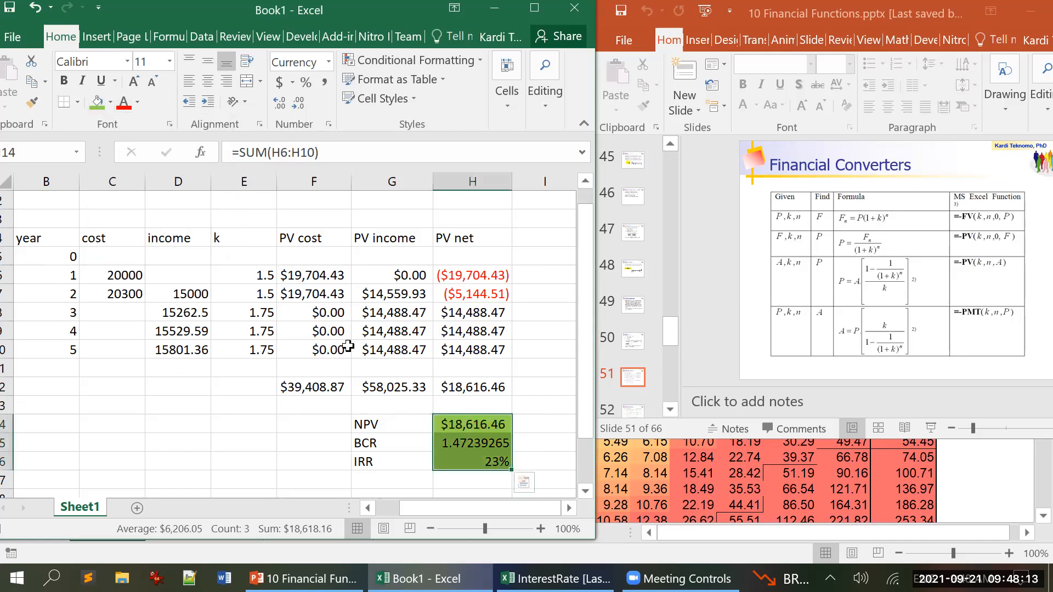
click(527, 313)
click(471, 427)
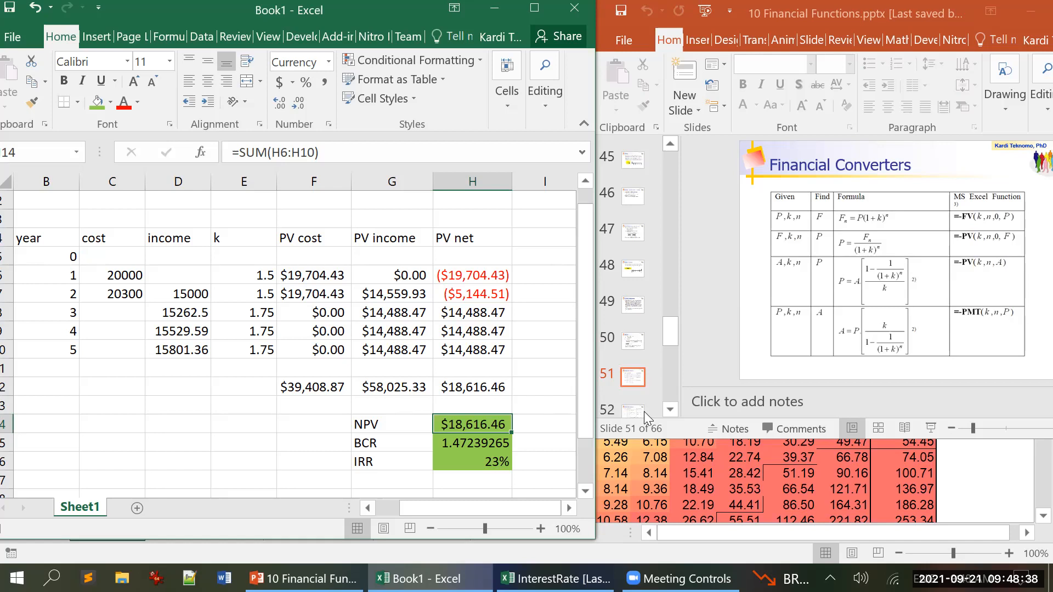
click(470, 460)
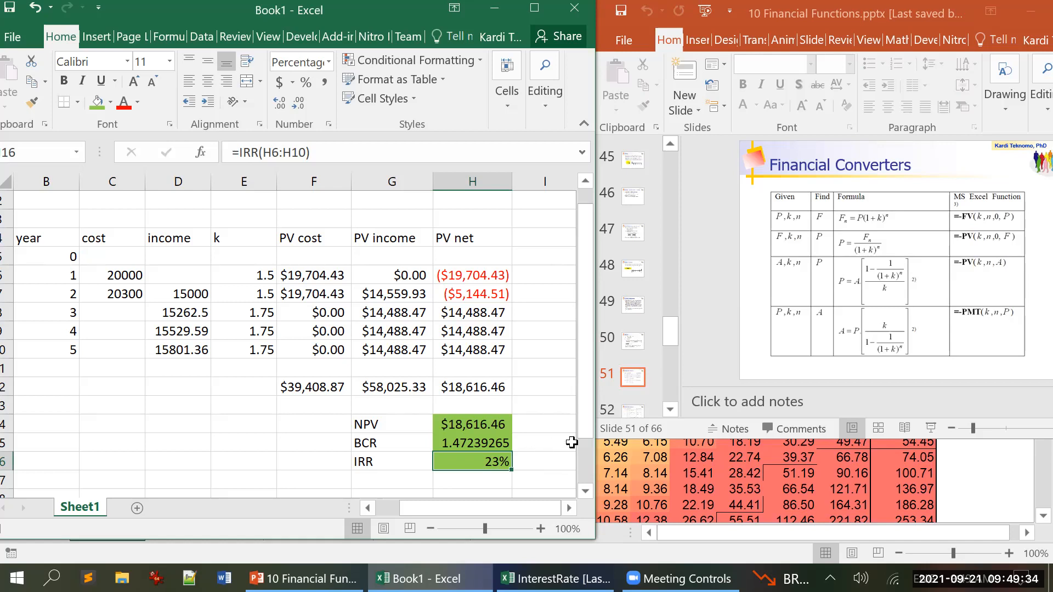
click(680, 579)
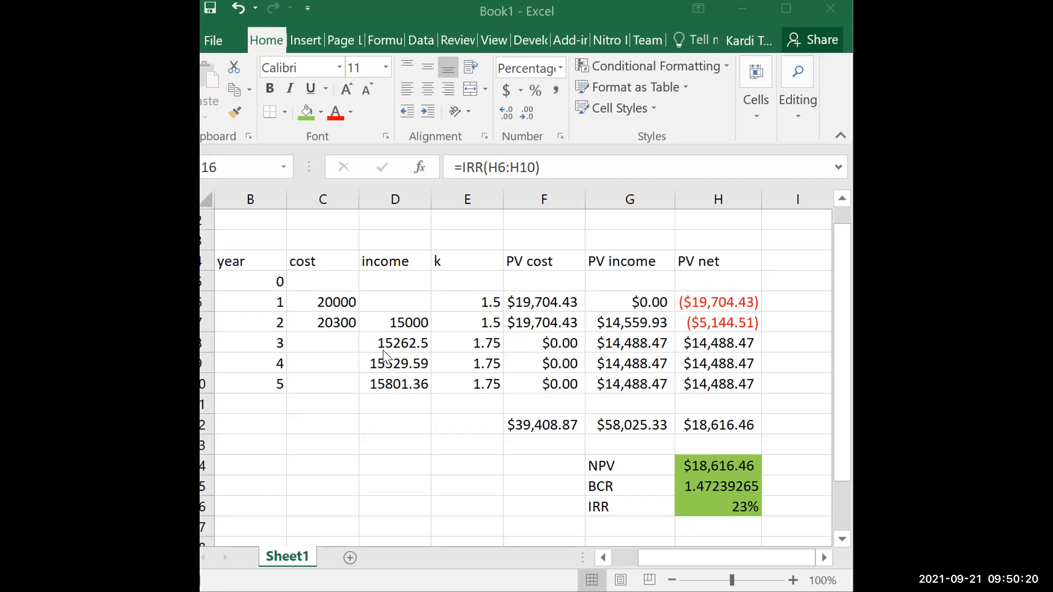
Fill the cost, income and k input cells C6:E10 with the standard yellow color.
drag(321, 303, 384, 385)
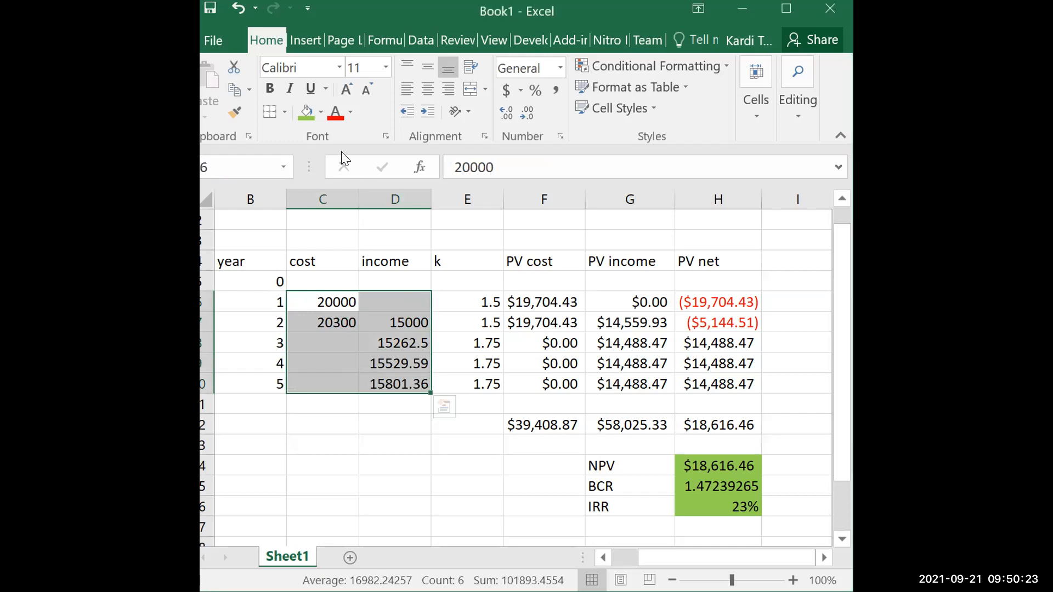
click(320, 115)
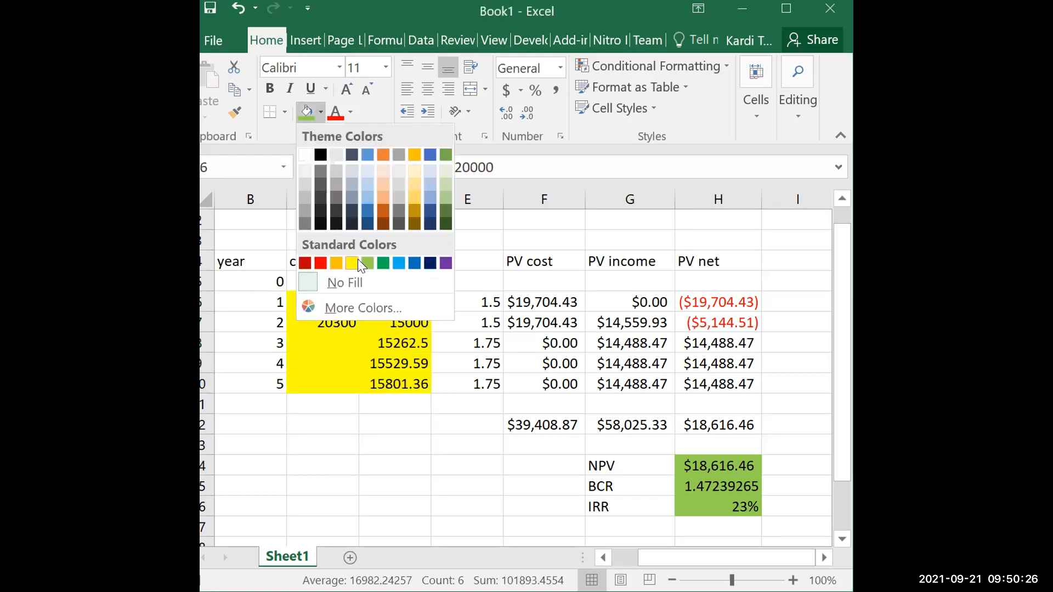
click(358, 259)
click(371, 437)
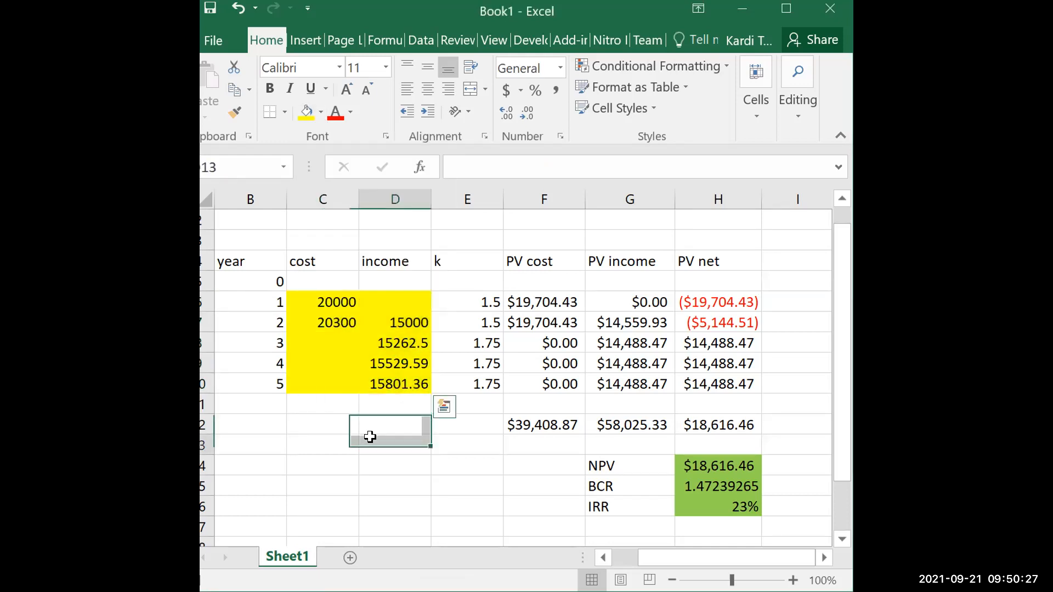
click(468, 298)
drag(468, 299, 481, 381)
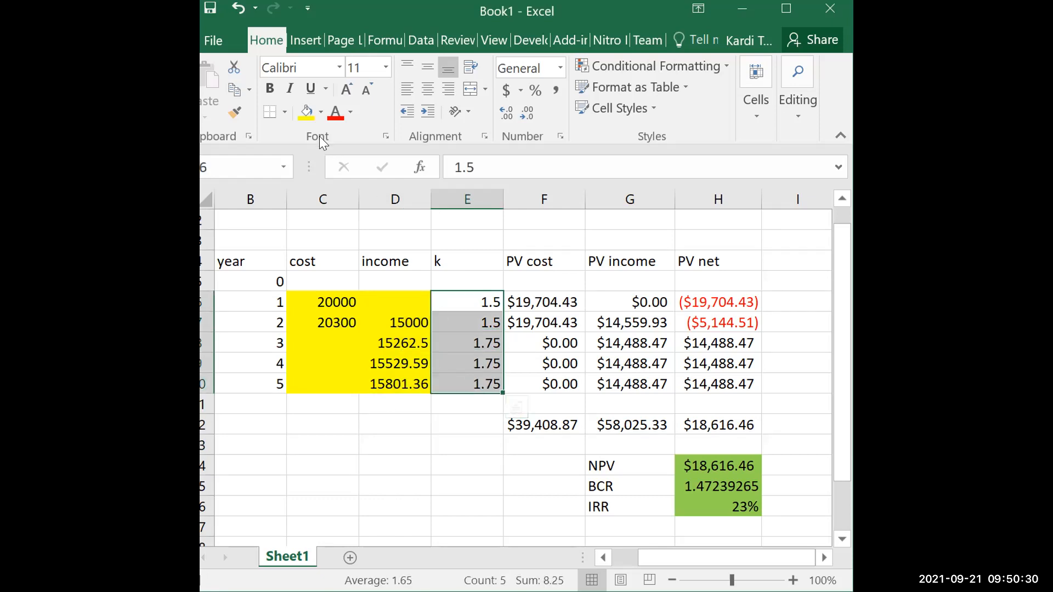
click(306, 120)
click(383, 421)
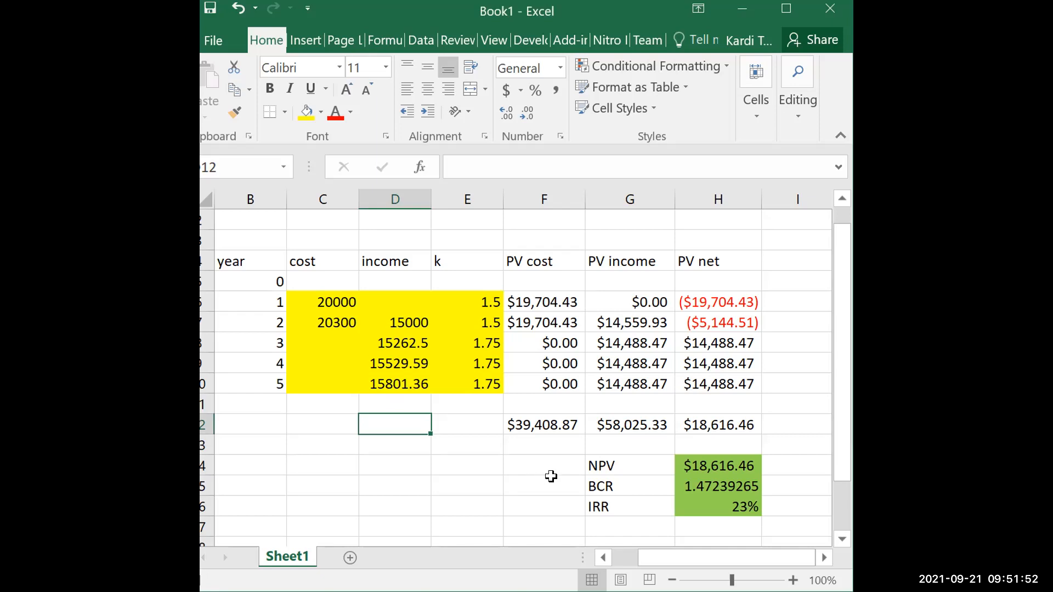
Examine the NPV, BCR and IRR formulas in H14:H16 together with the PV net values and row 12 totals they use.
click(703, 462)
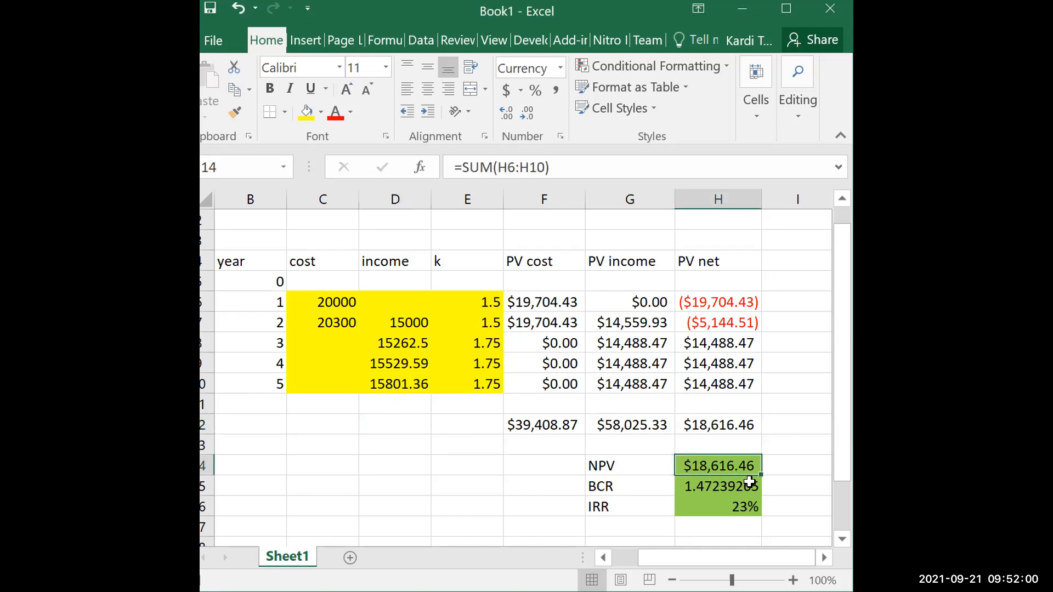
click(721, 301)
drag(720, 300, 718, 384)
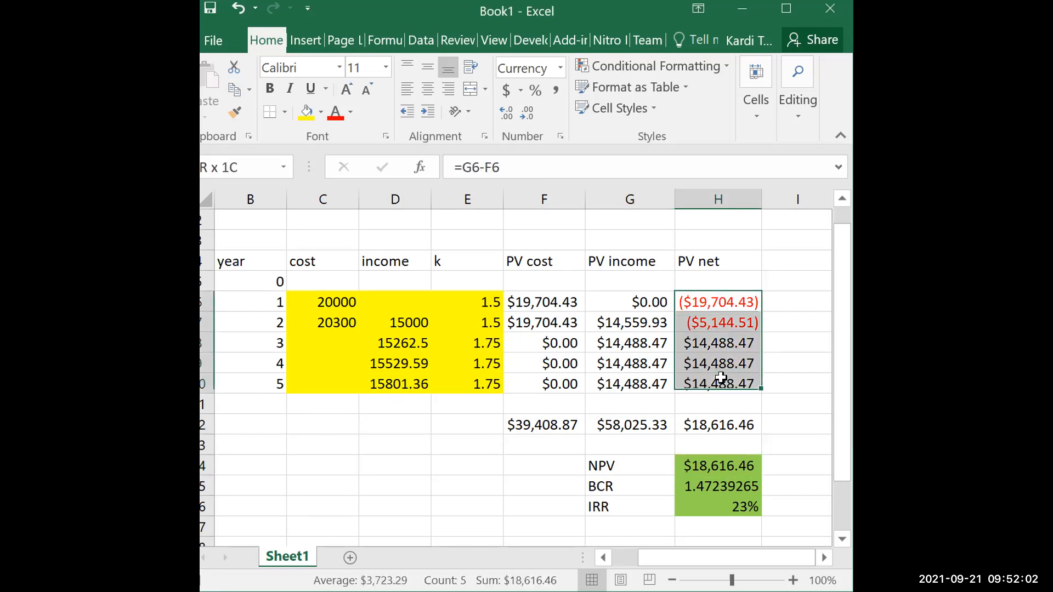
click(701, 487)
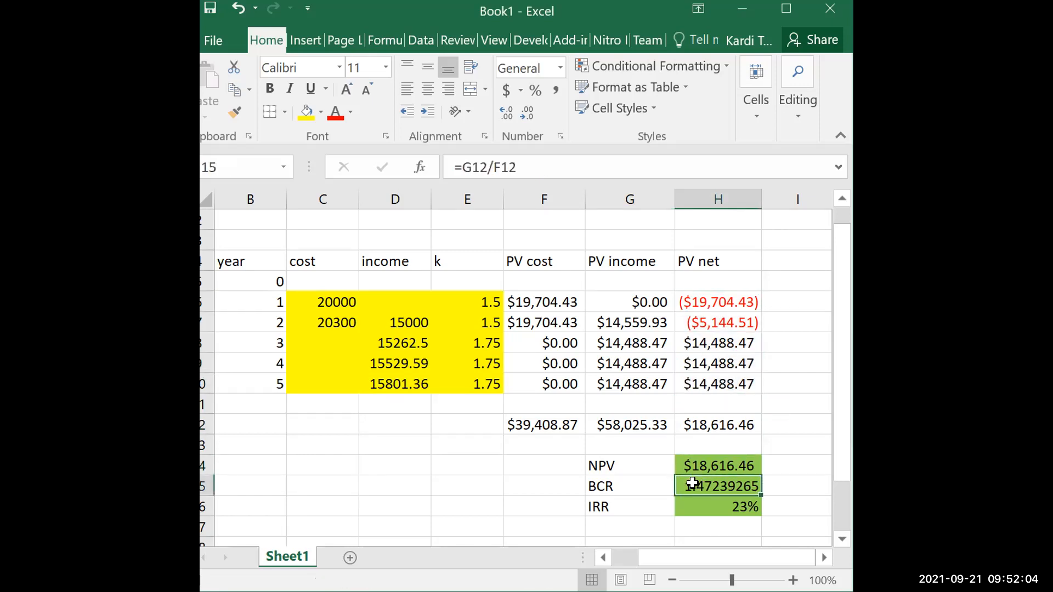
click(632, 426)
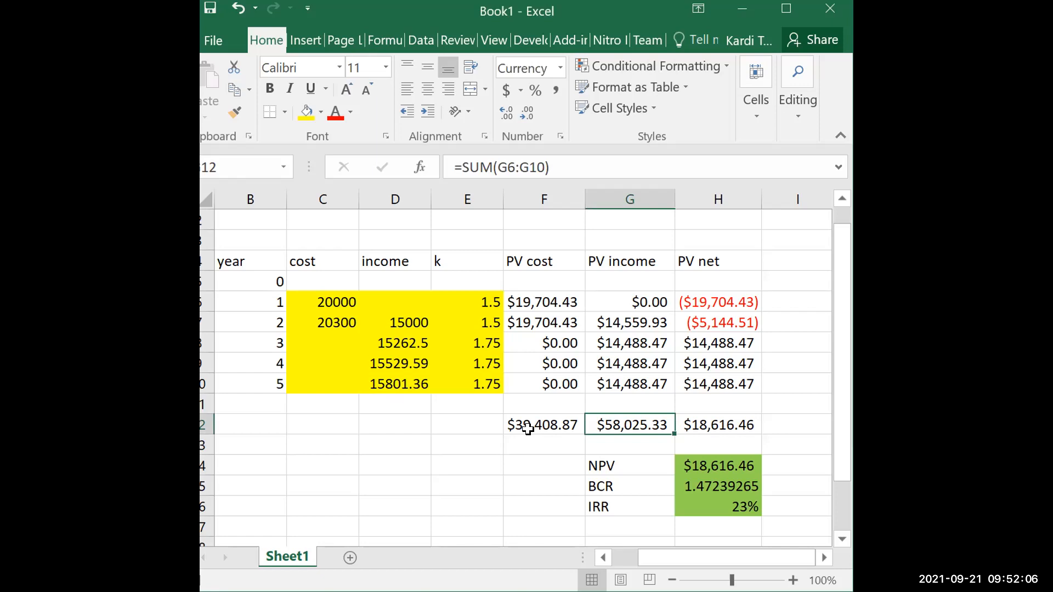
click(546, 426)
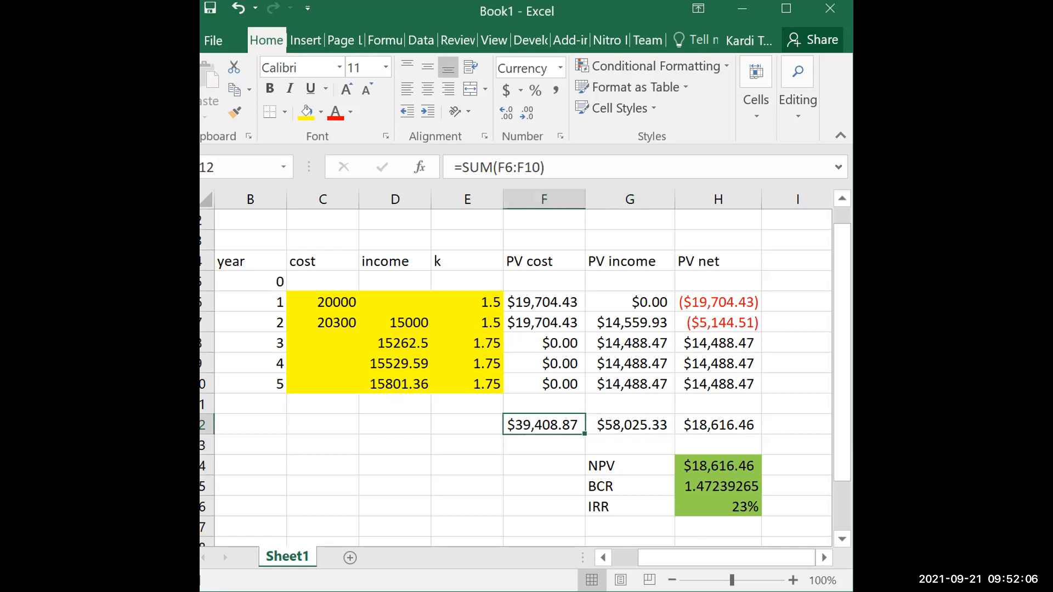
click(722, 505)
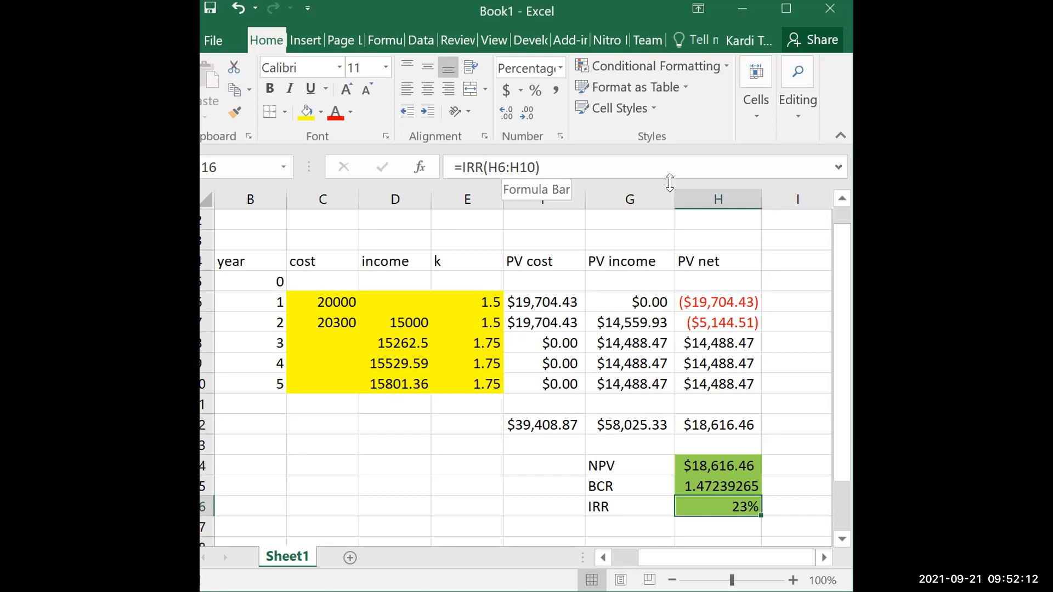
drag(720, 302, 718, 376)
click(805, 361)
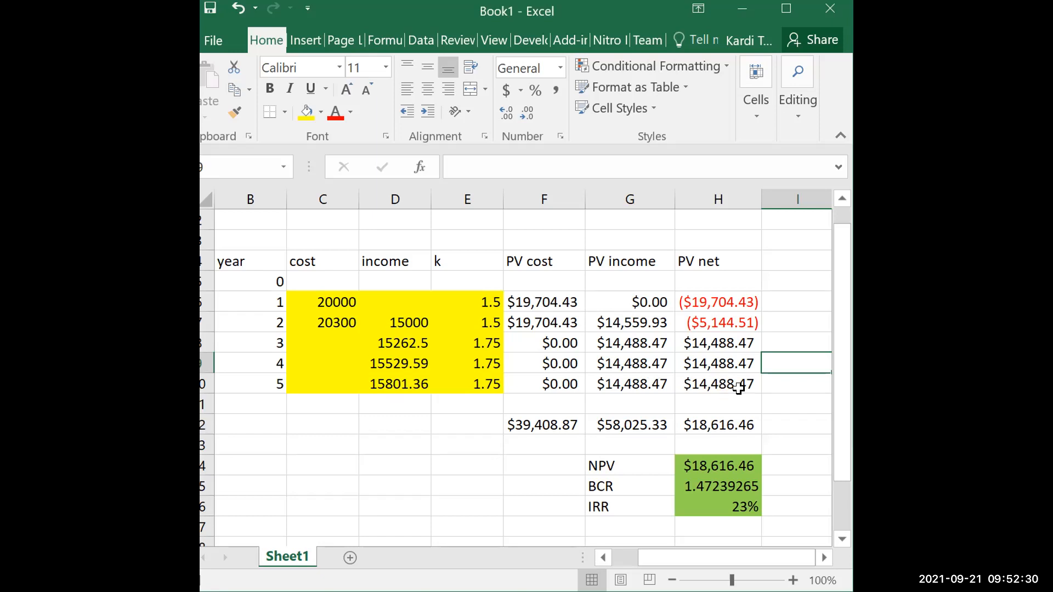
click(716, 467)
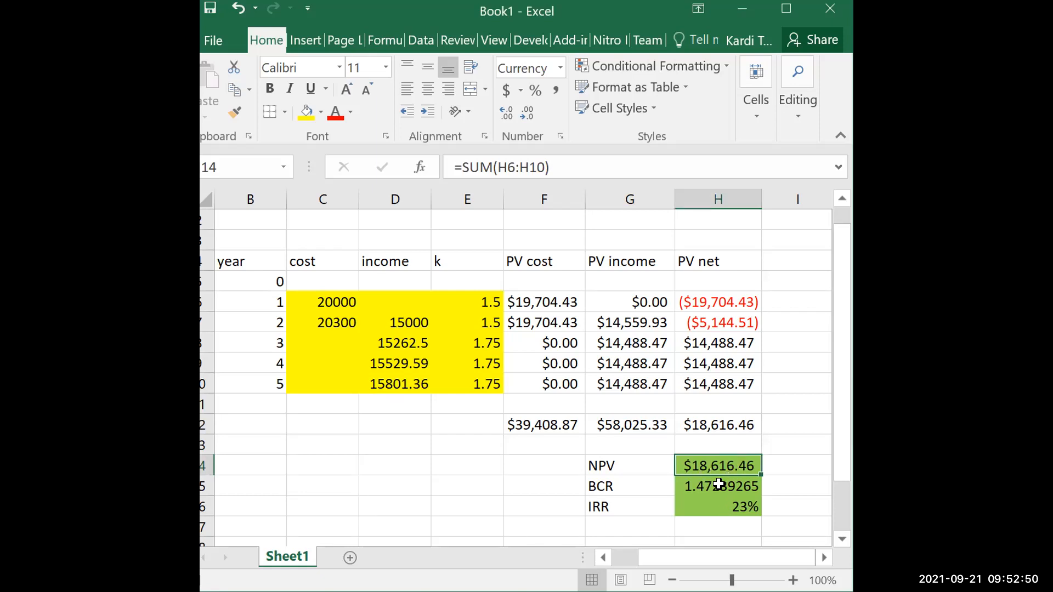
click(719, 486)
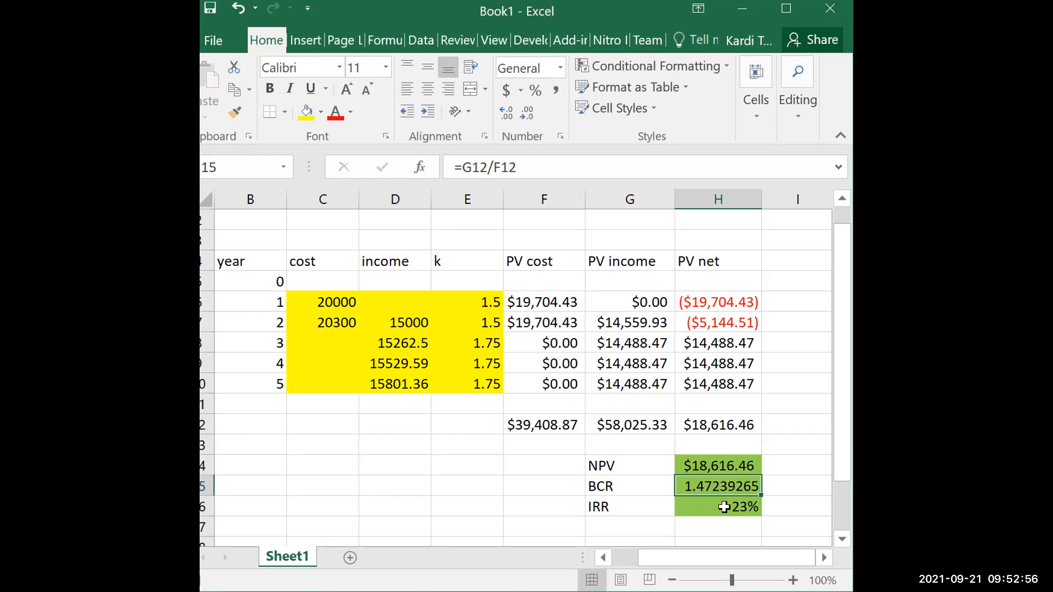
Examine the IRR formula in cell H16.
click(725, 507)
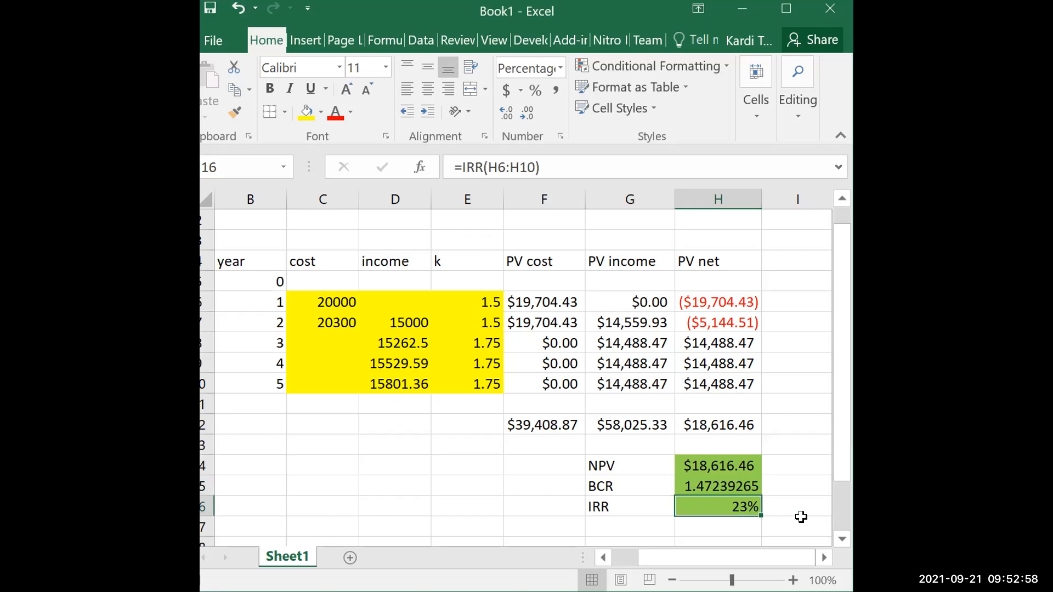
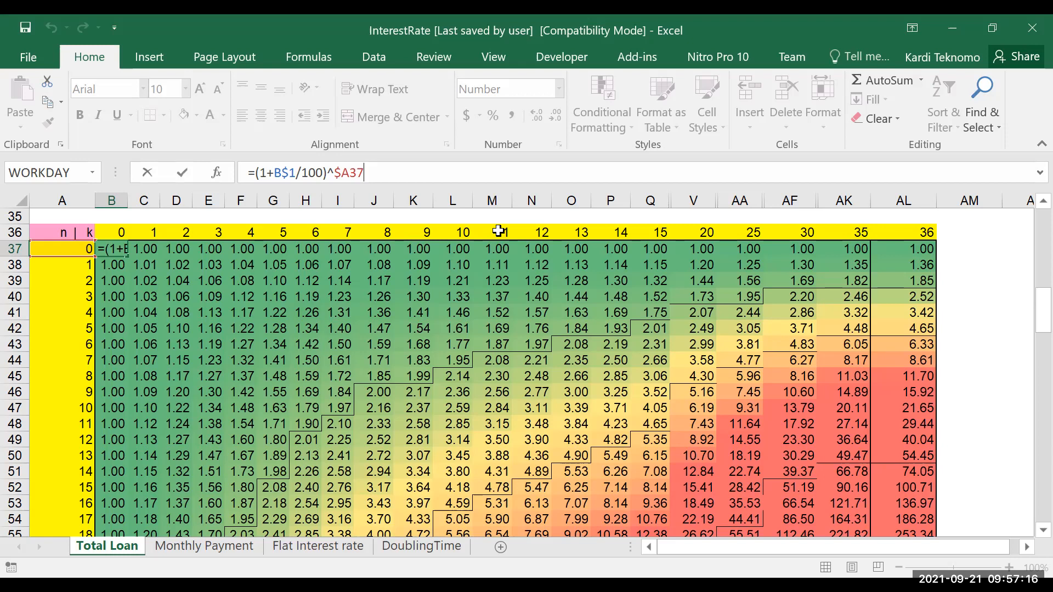
Examine the compound factor formula in B37 of the InterestRate workbook's Total Loan sheet and how it applies across row 37 and down column B.
key(ctrl+Return)
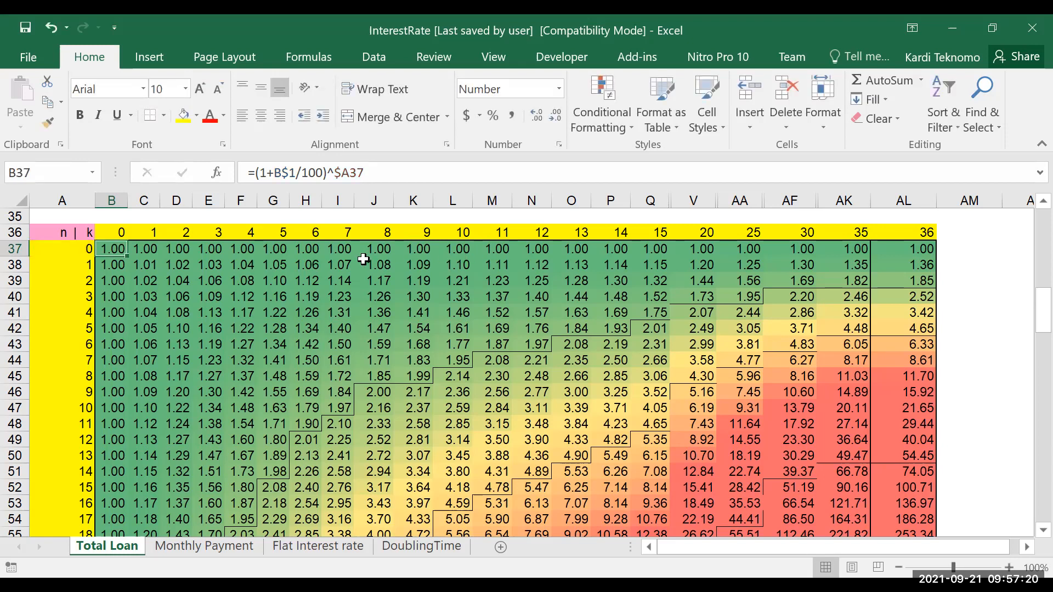
drag(177, 250, 752, 250)
drag(114, 250, 116, 498)
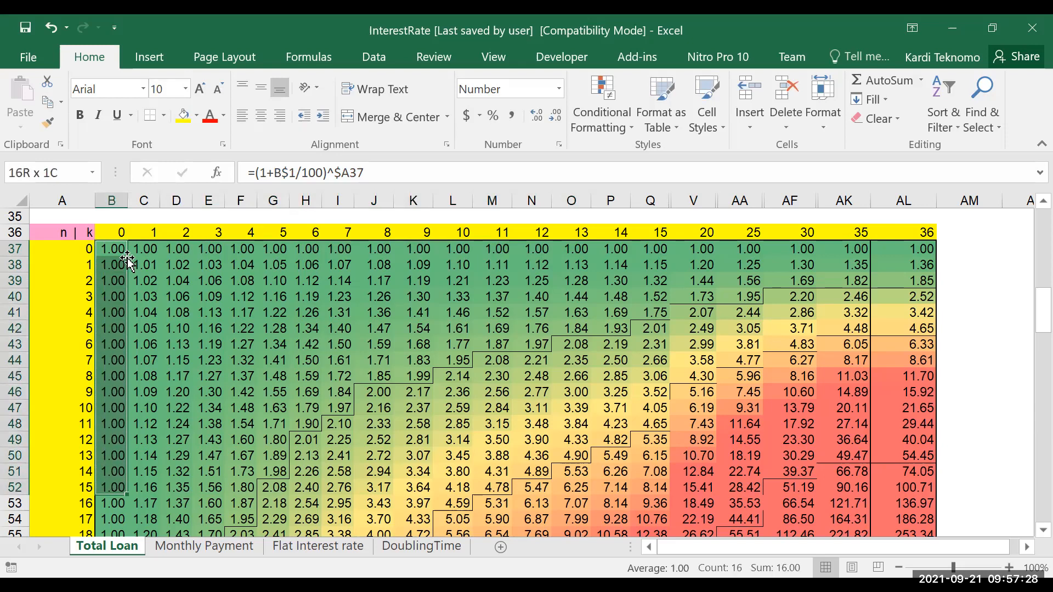
click(111, 233)
drag(110, 252, 121, 507)
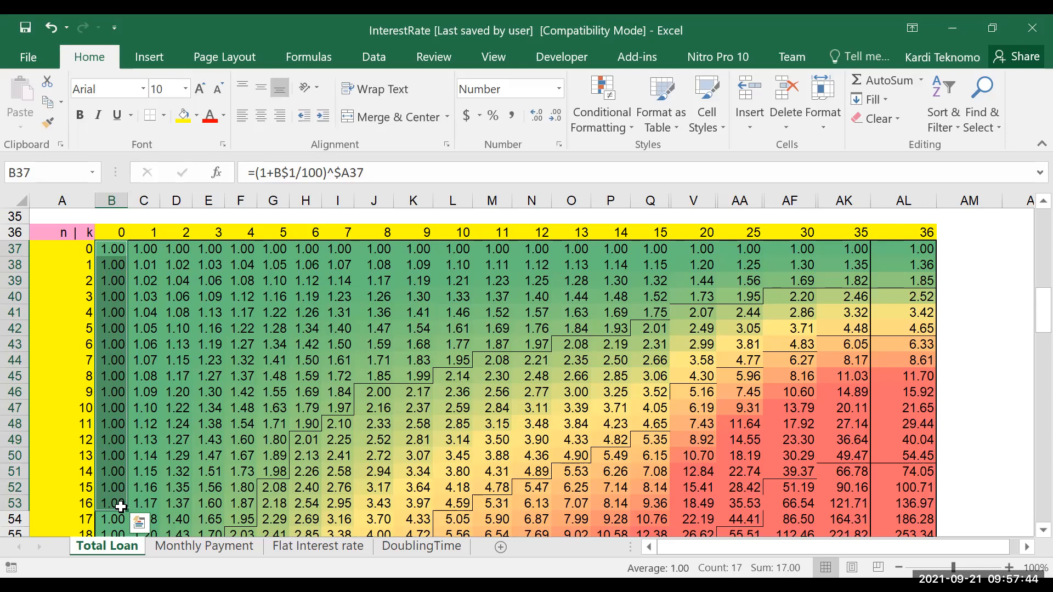
click(377, 393)
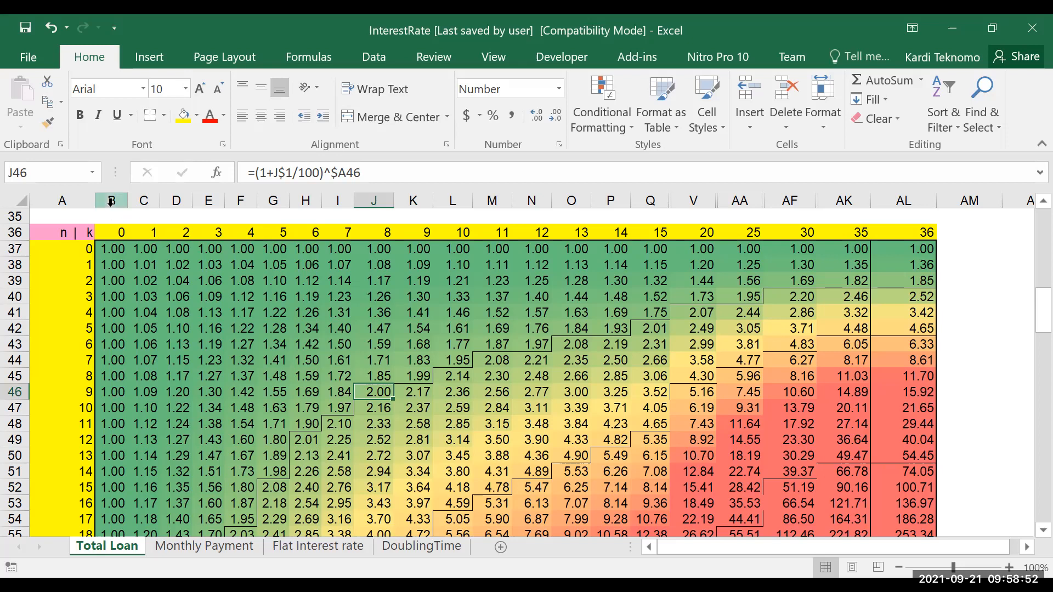
click(114, 328)
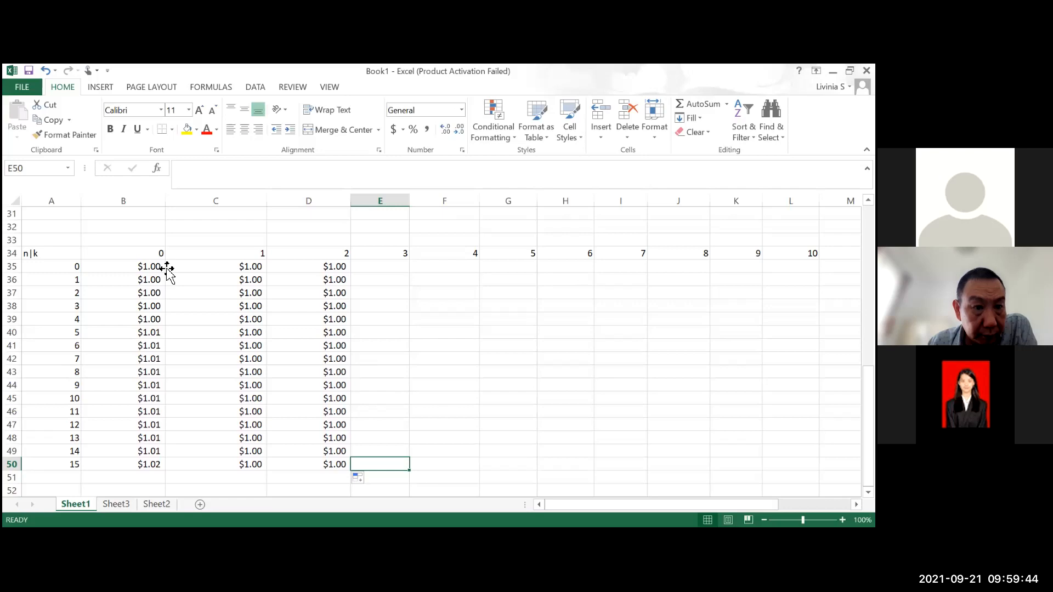
In Book1's second n|k table, check the rate cell B35 refers to and change its formula to =(1+B$34/100)^$A35.
click(163, 267)
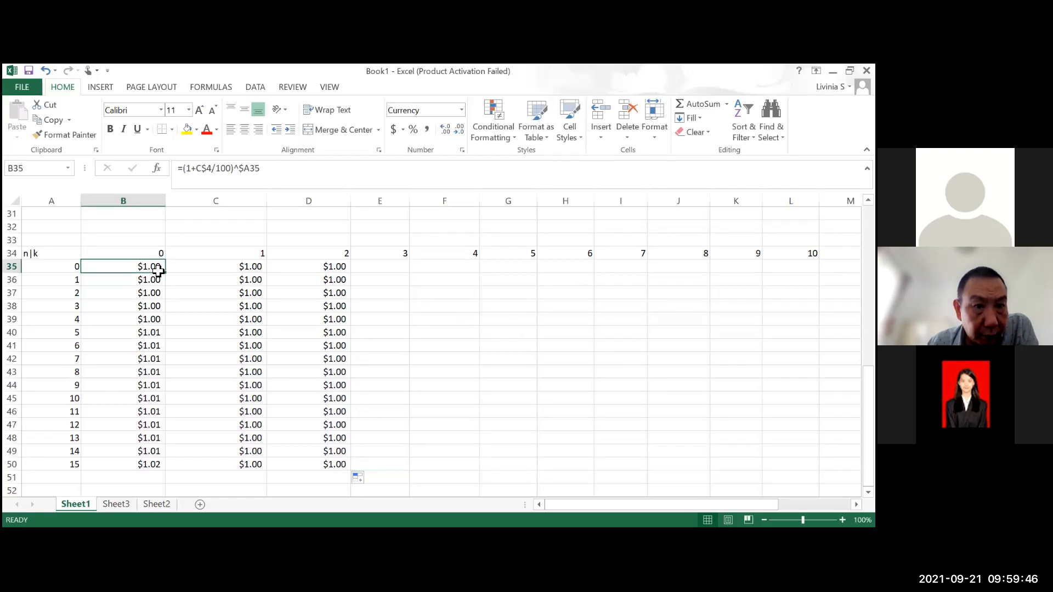
double_click(158, 269)
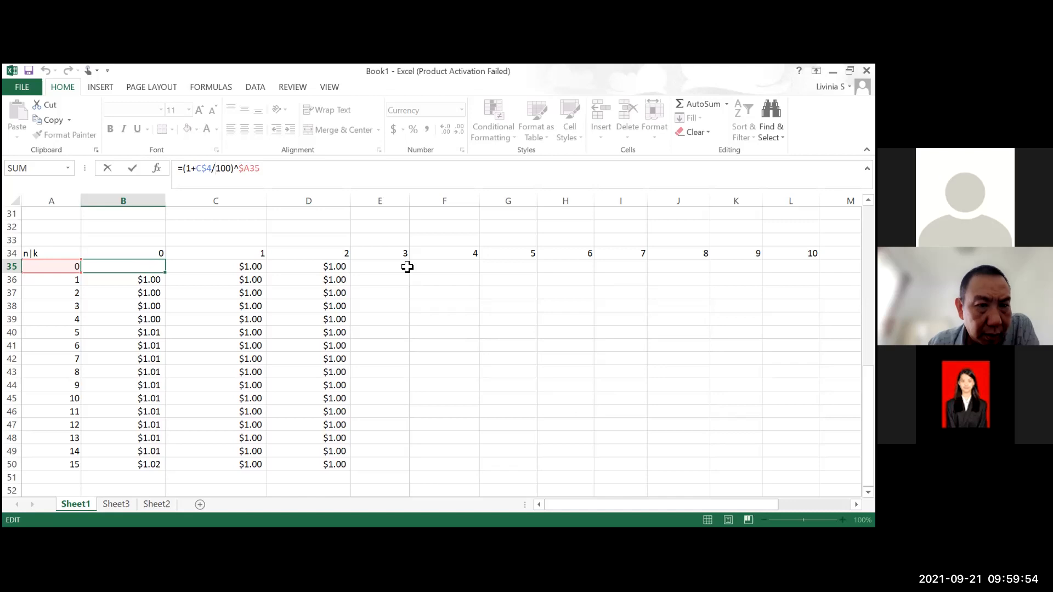
scroll(407, 266, up, 3)
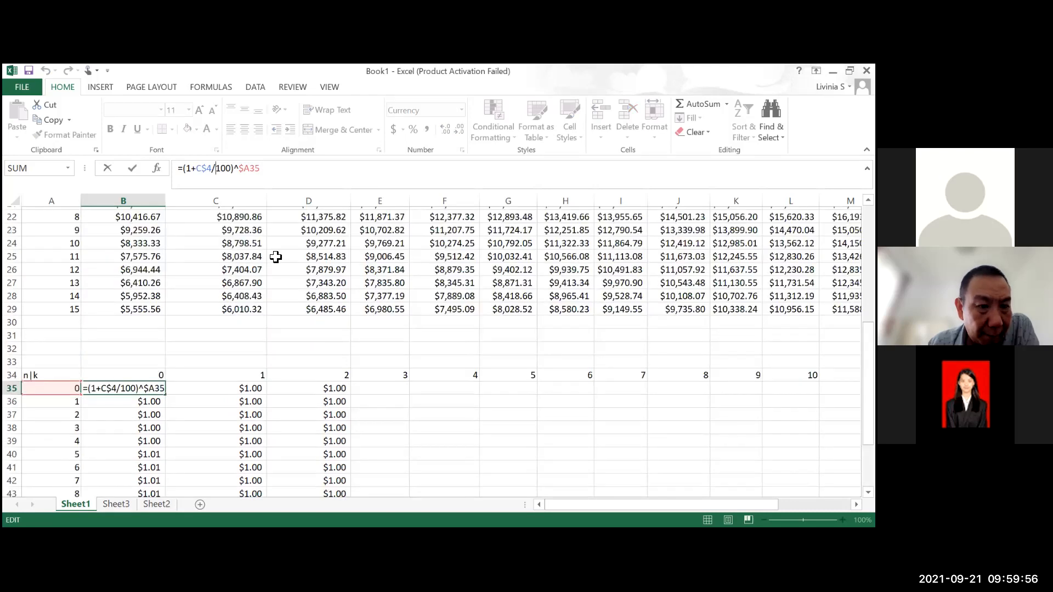
scroll(276, 256, up, 6)
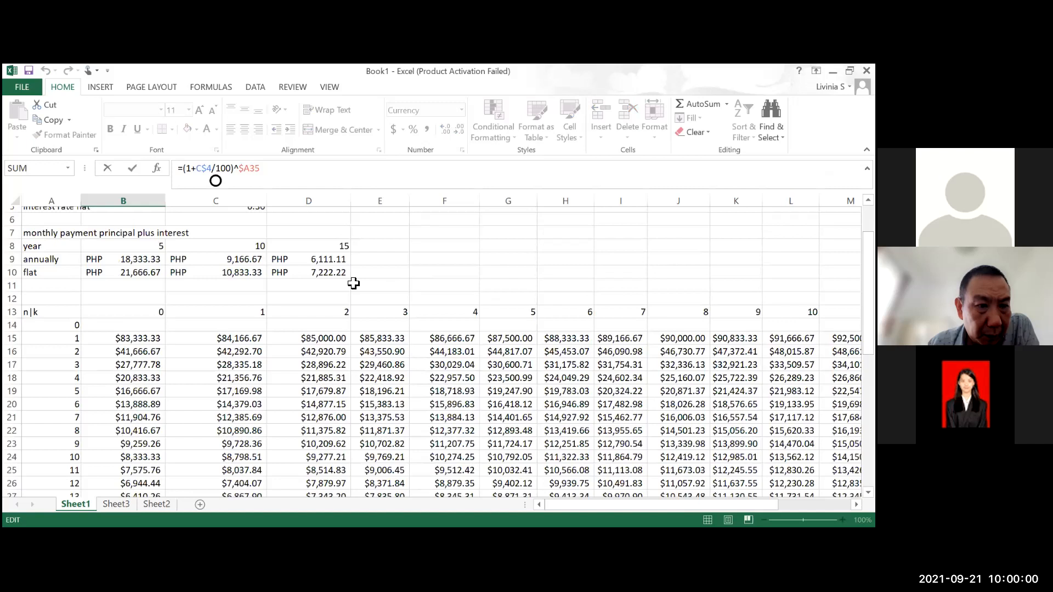
scroll(353, 283, up, 1)
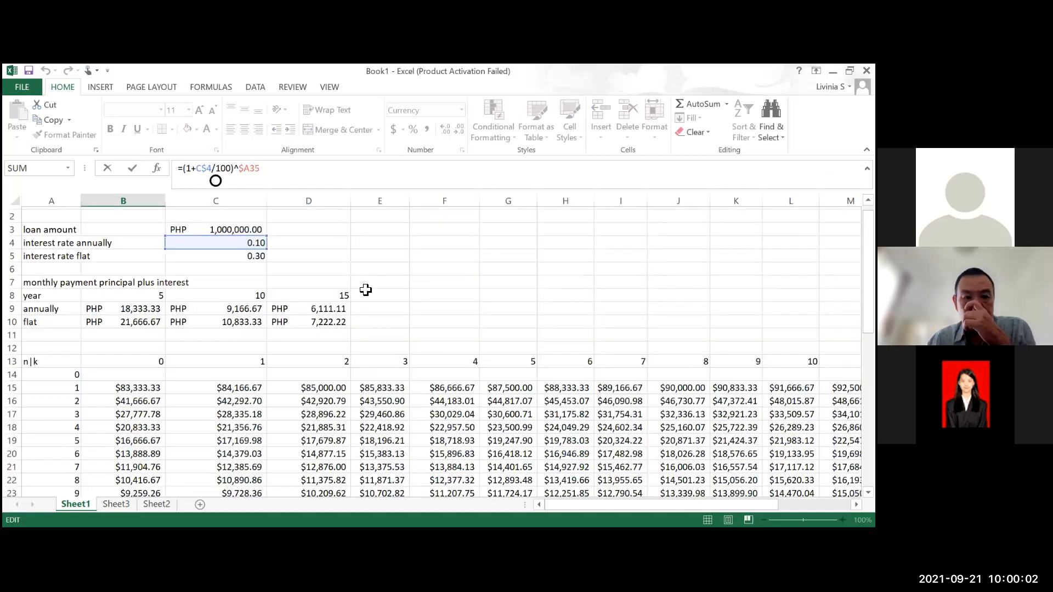
scroll(367, 290, up, 1)
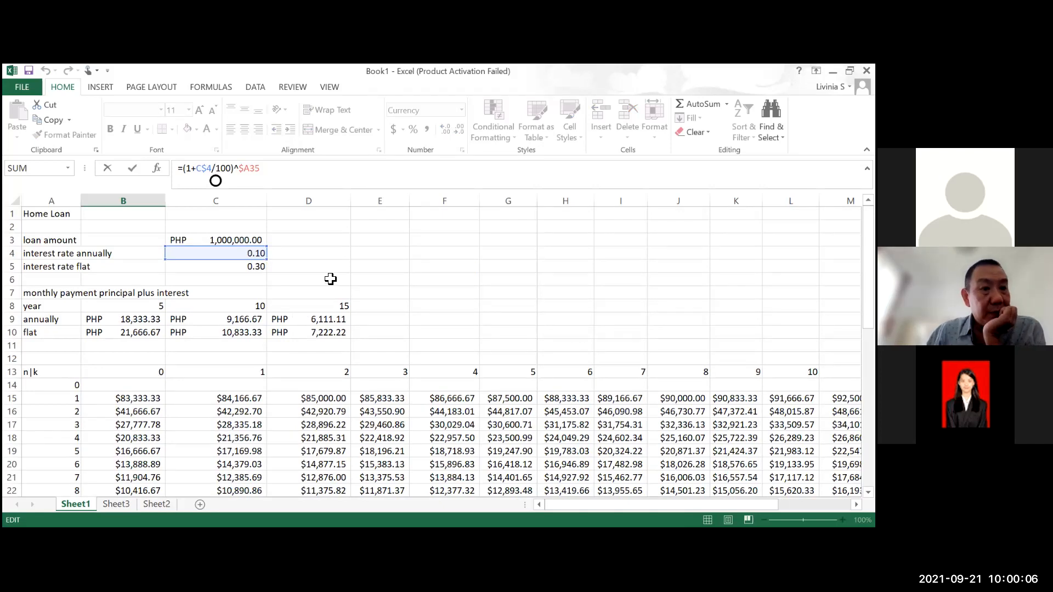
scroll(330, 279, down, 10)
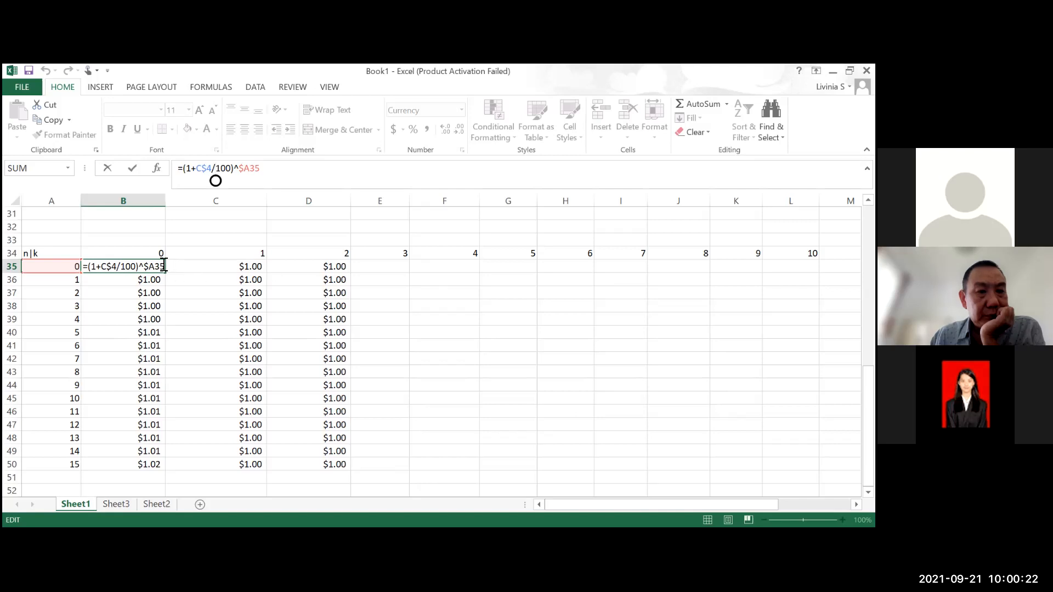
drag(197, 168, 201, 169)
text(B$3)
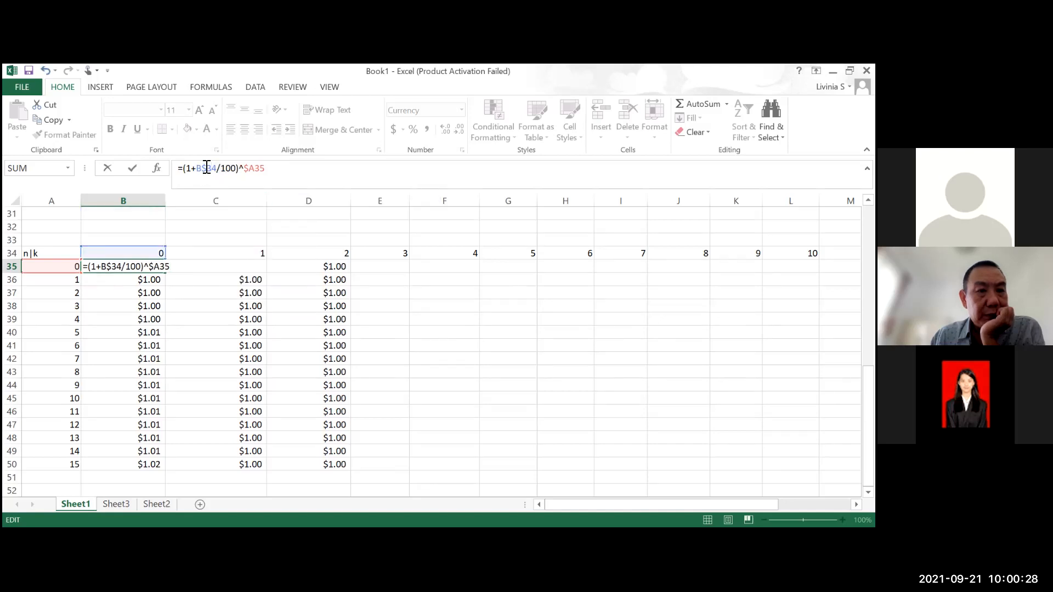
key(Return)
Fill the B35 formula down to B50 and across to C35.
click(159, 268)
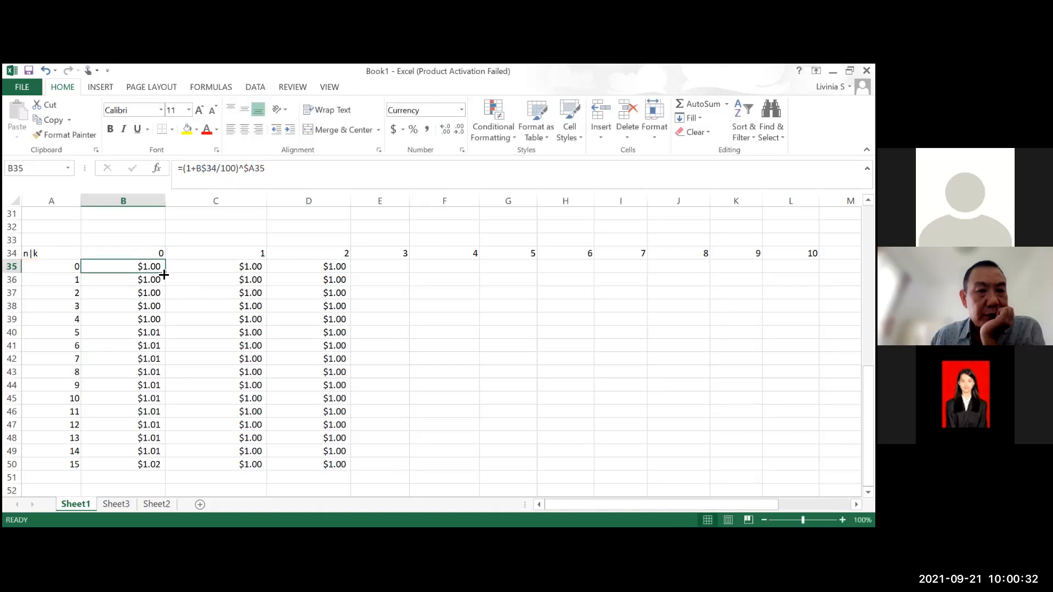
drag(165, 282, 159, 467)
click(139, 265)
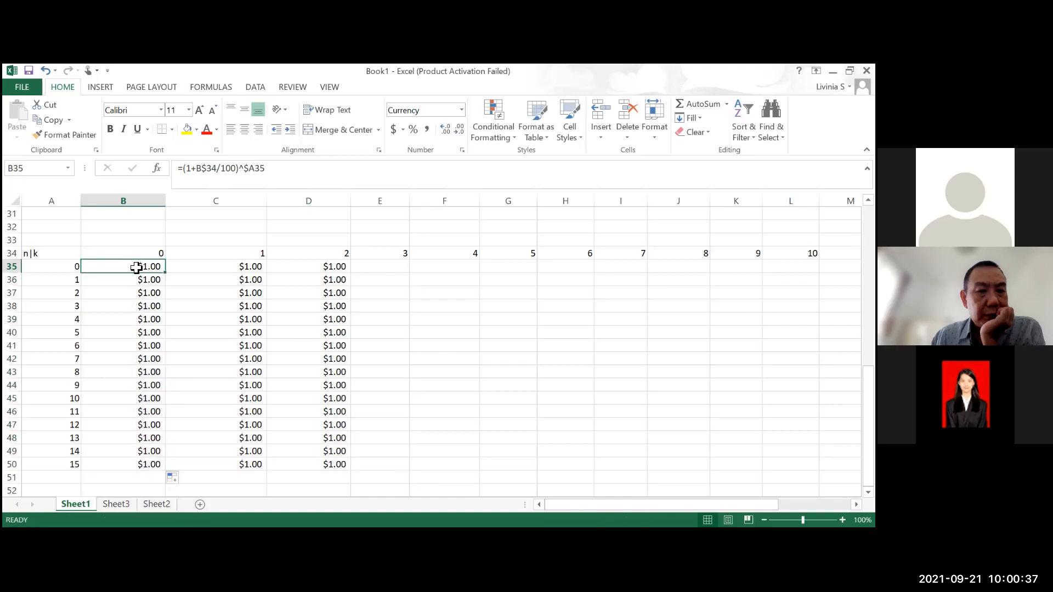
click(226, 268)
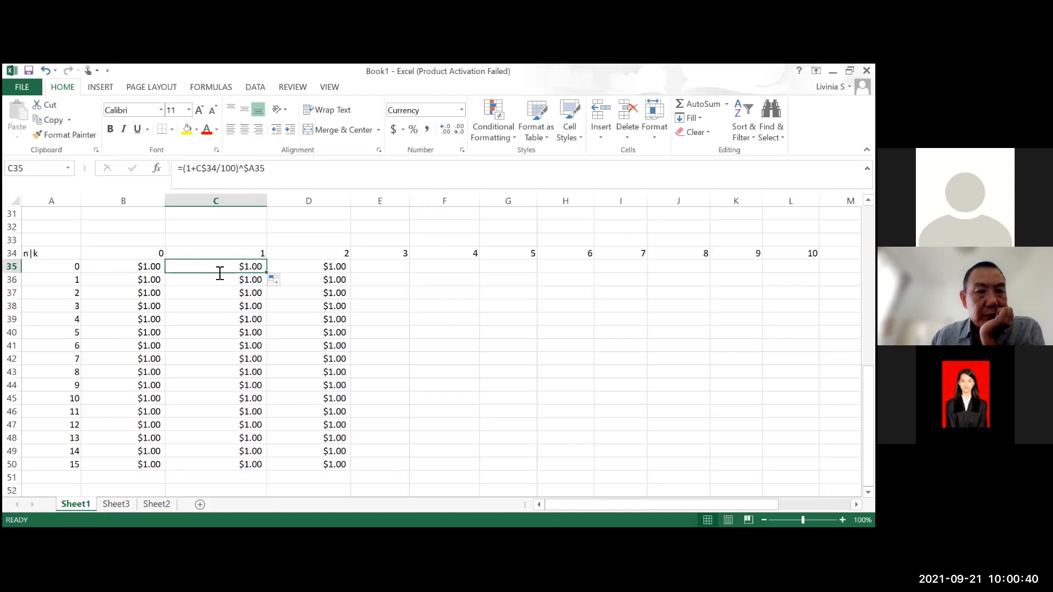
Check which cells the C35 formula refers to for its rate and period.
double_click(224, 270)
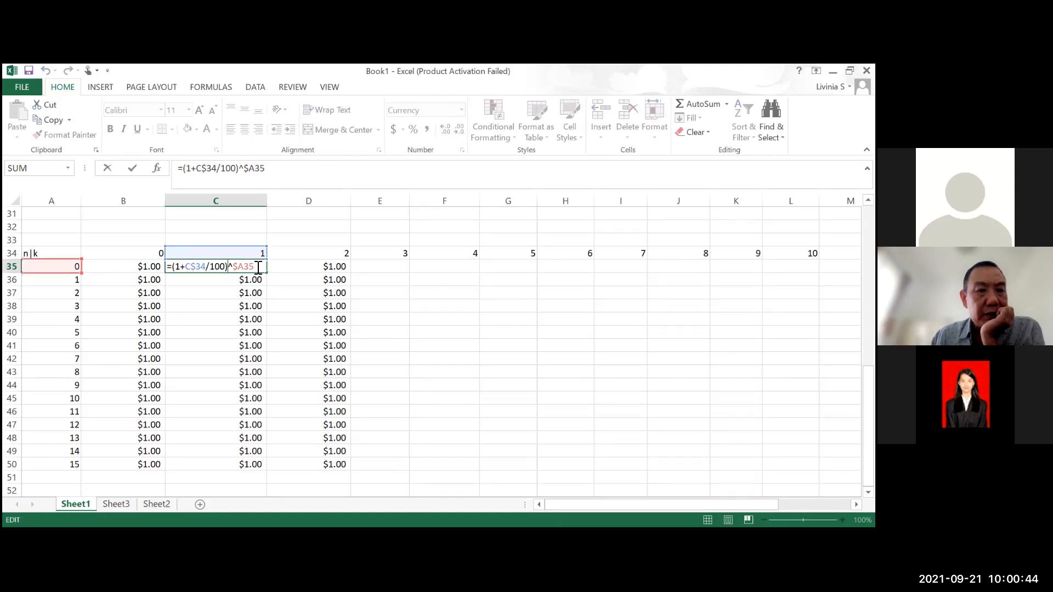
click(287, 315)
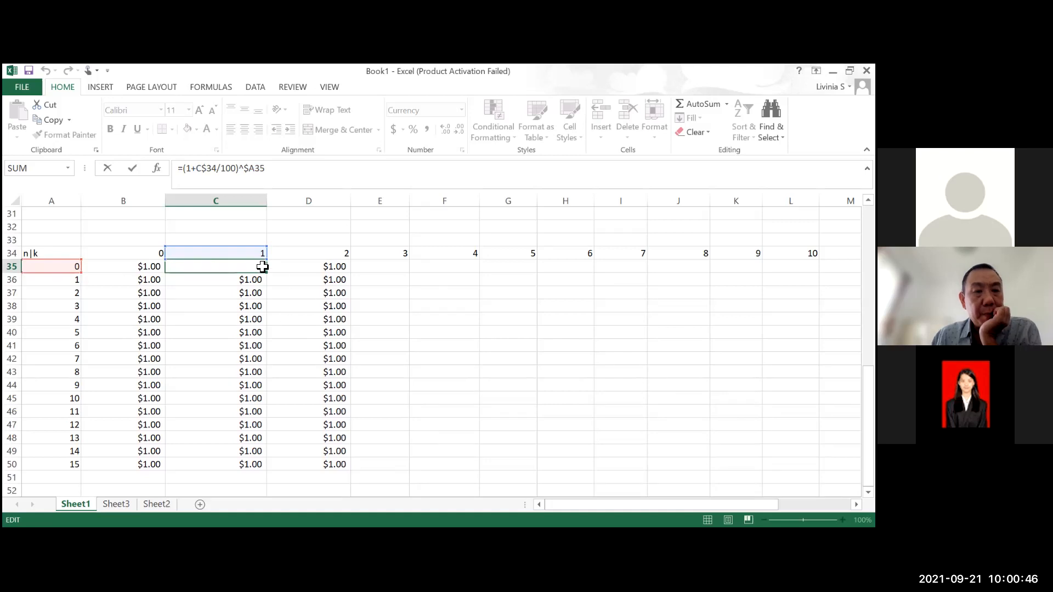
scroll(262, 267, up, 3)
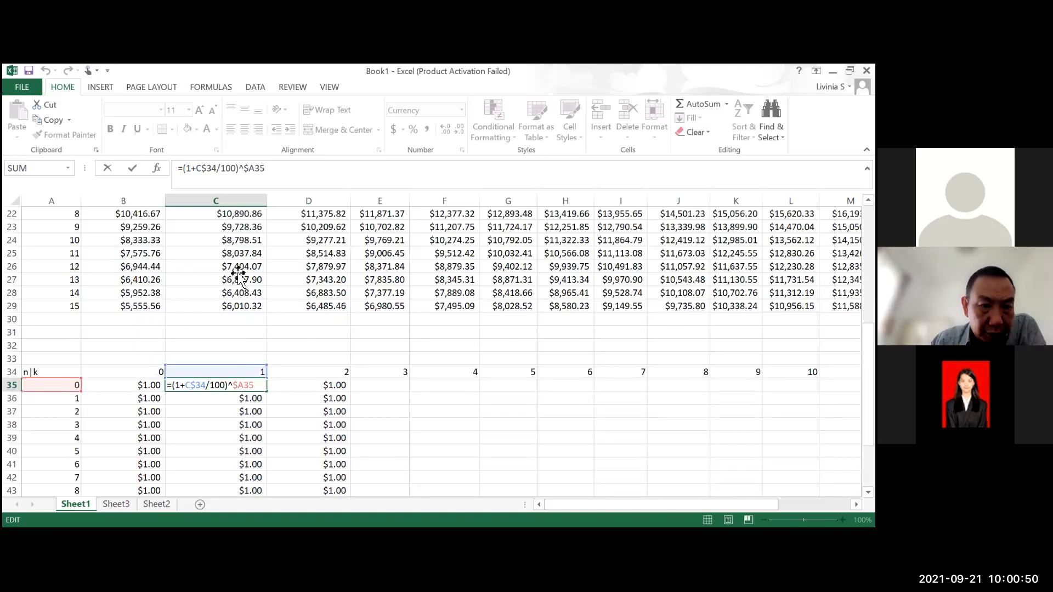
scroll(239, 274, down, 3)
key(Return)
key(Up)
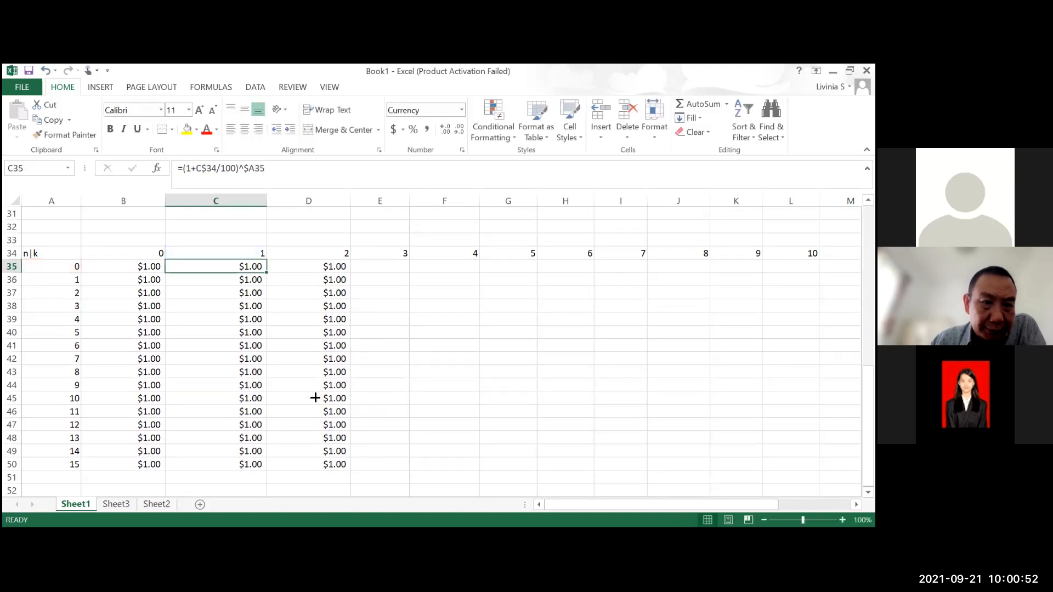
click(163, 272)
key(ctrl+c)
key(Escape)
drag(165, 273, 251, 279)
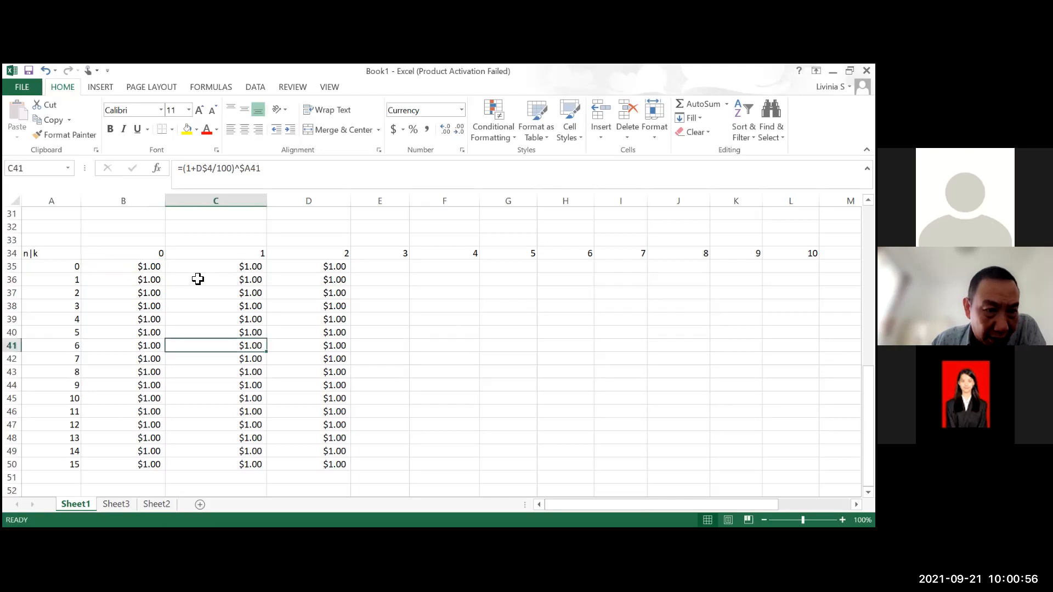
Copy the B35 formula into the range B35:K50, covering n 0 to 15 and k 0 to 9.
click(162, 268)
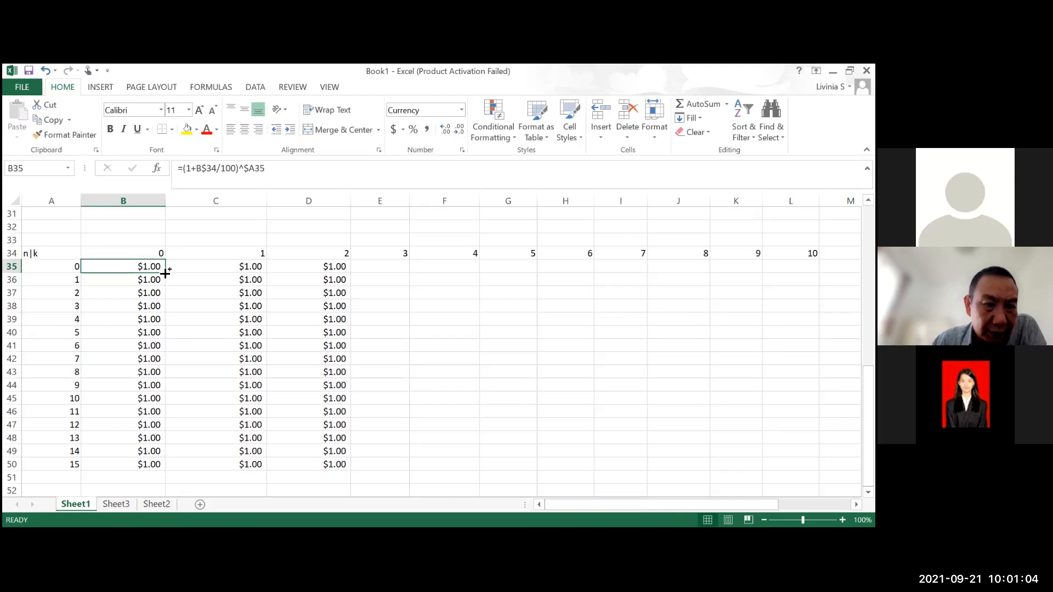
key(ctrl+c)
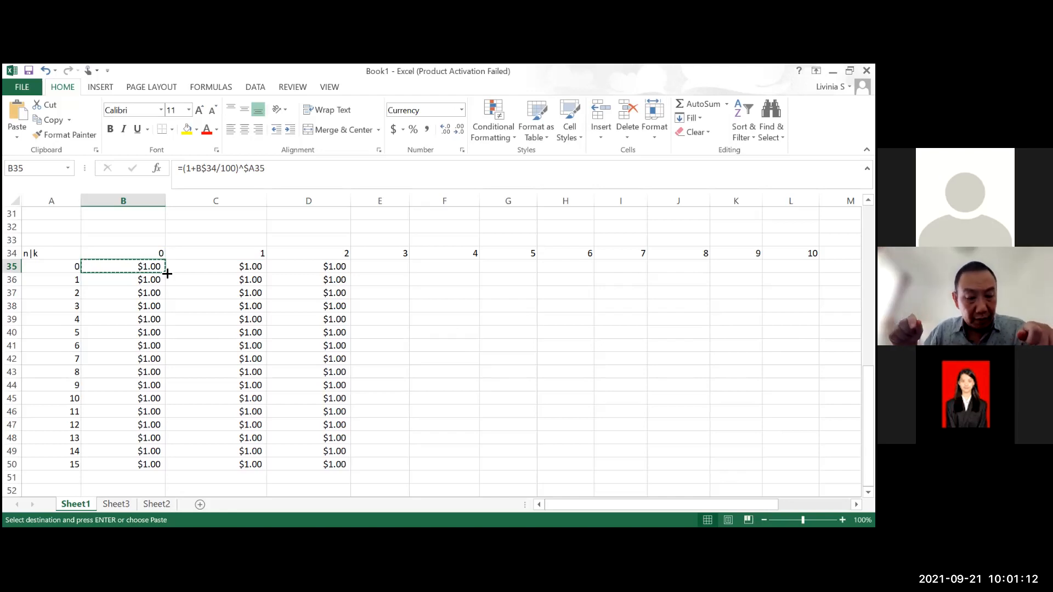
key(shift+Right)
key(shift+Right)
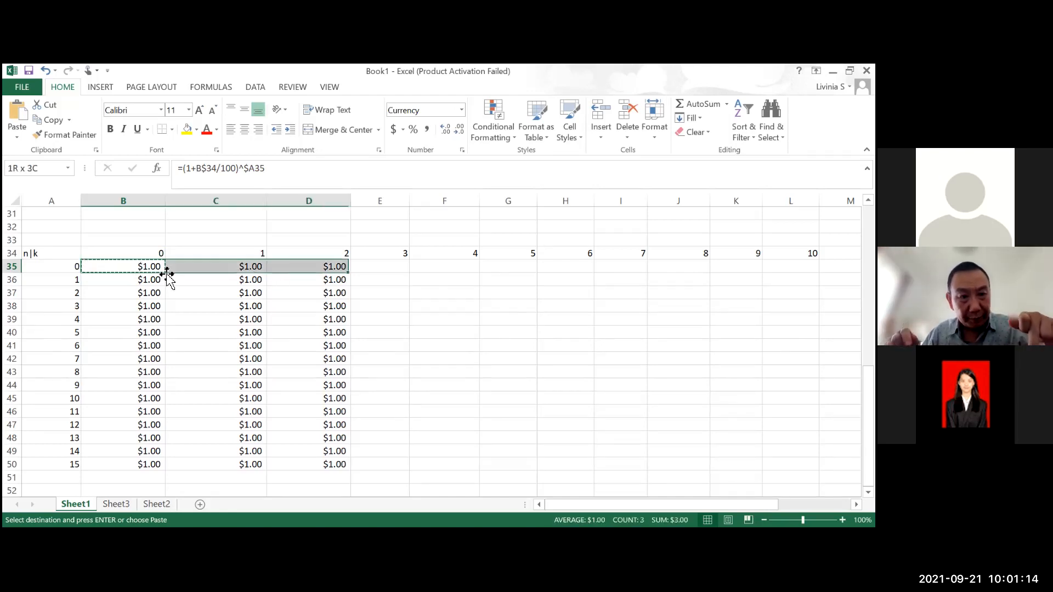
key(shift+Right)
key(shift+Right)
key(shift+Right)
key(shift+Right)
key(shift+Right)
key(shift+Right)
key(ctrl+v)
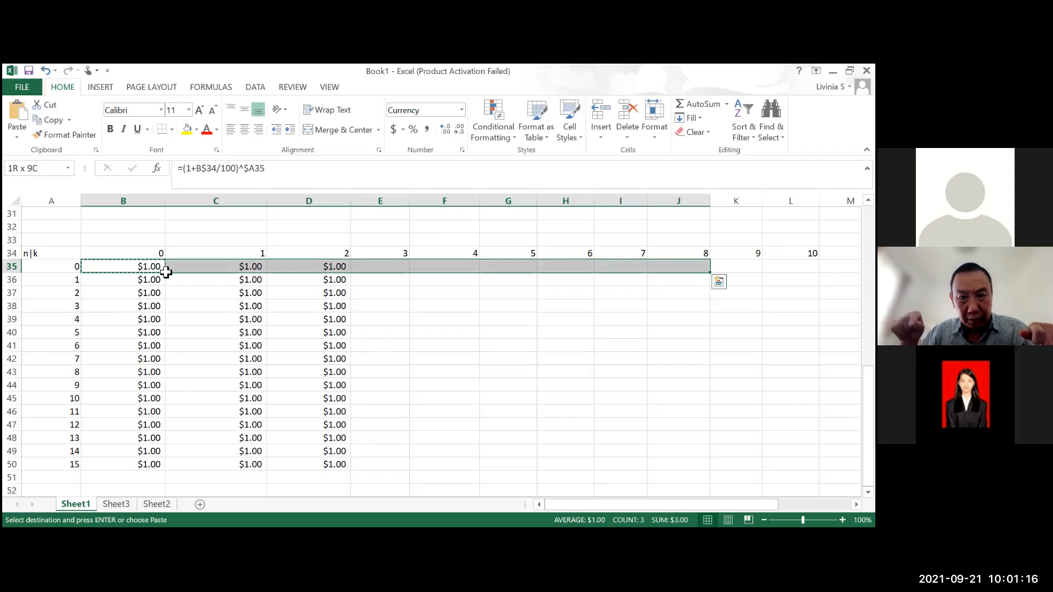
key(shift+Down)
key(shift+Down)
key(shift+Down)
key(shift+Down)
key(shift+Down)
key(shift+Down)
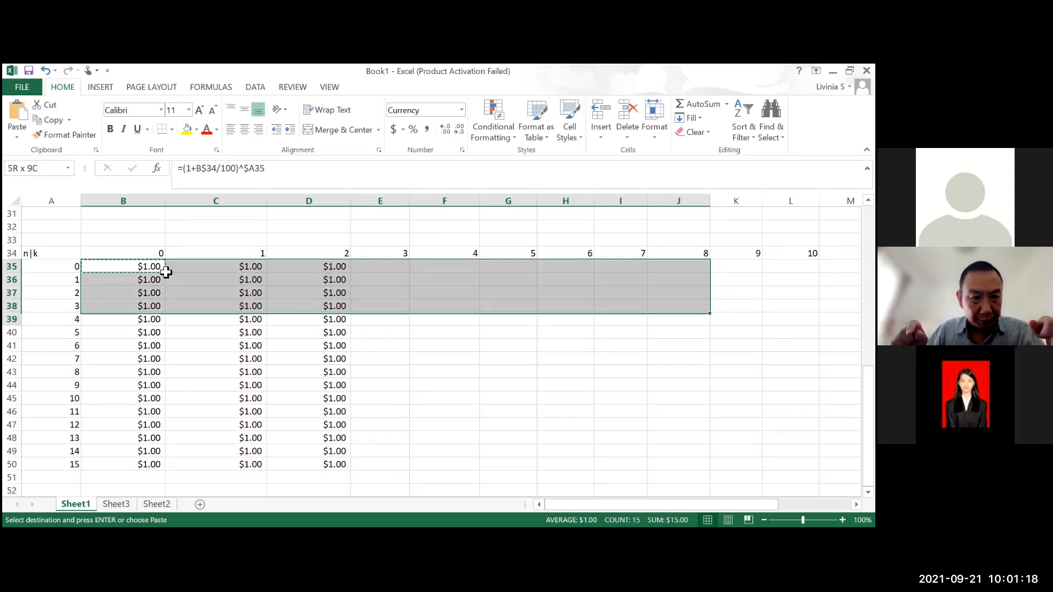
key(shift+Down)
key(shift+Down)
key(shift+Down)
key(shift+Down)
key(shift+Down)
key(shift+Down)
key(shift+Down)
key(shift+Down)
key(shift+Down)
key(ctrl+v)
key(shift+Right)
key(ctrl+v)
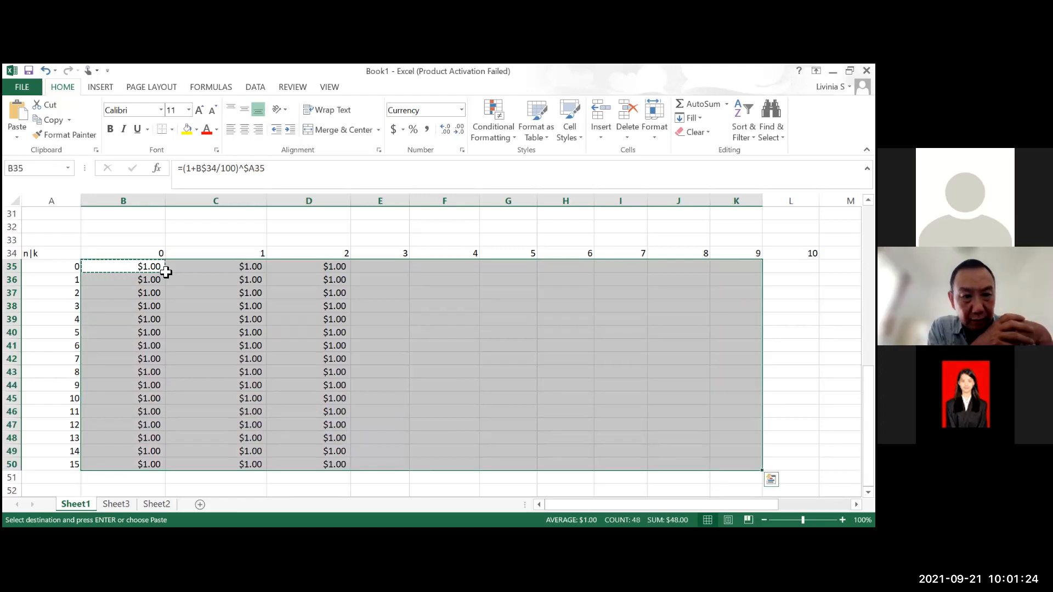
key(ctrl+v)
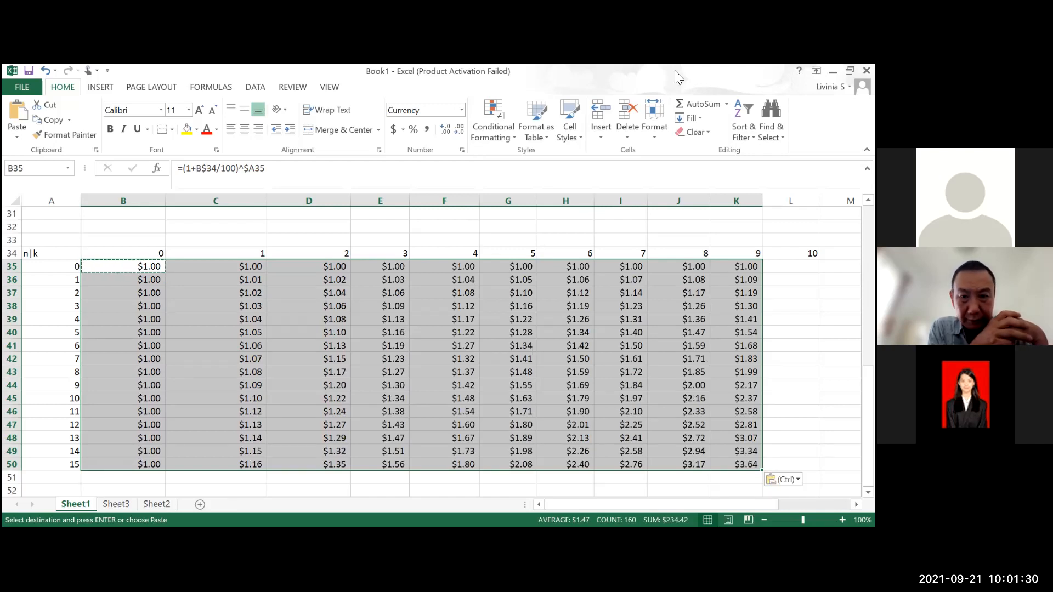
click(790, 385)
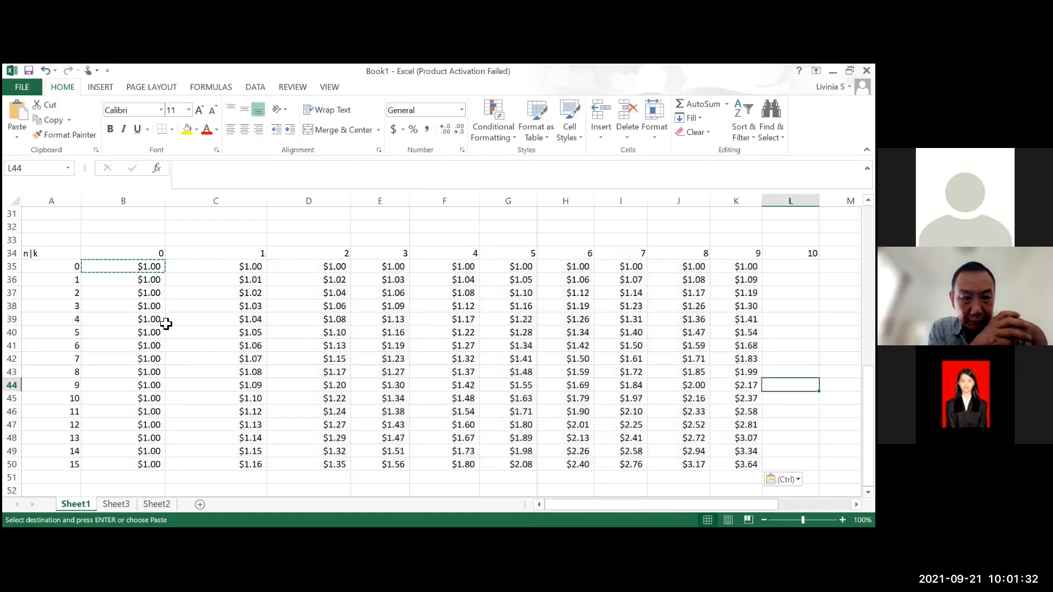